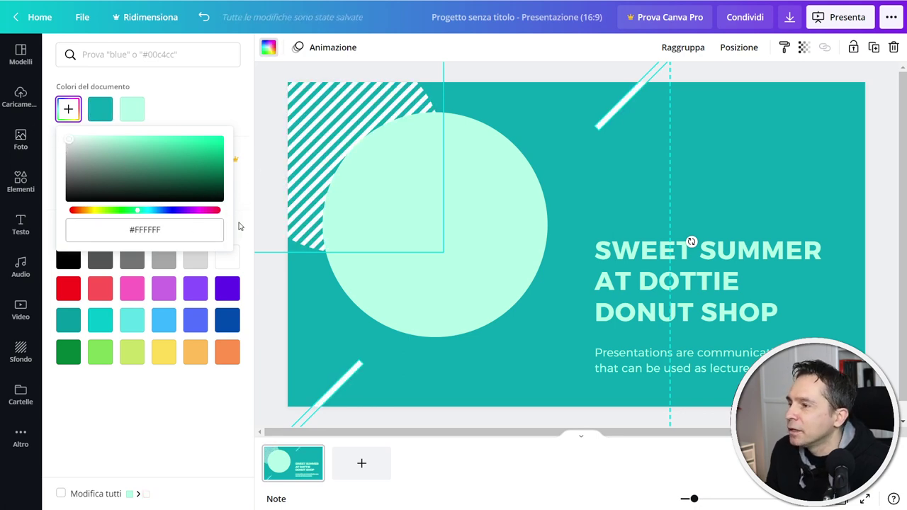
Move the grouped title and subtitle slightly up and left on the slide
{"action": "left_click", "coordinate": [365, 114]}
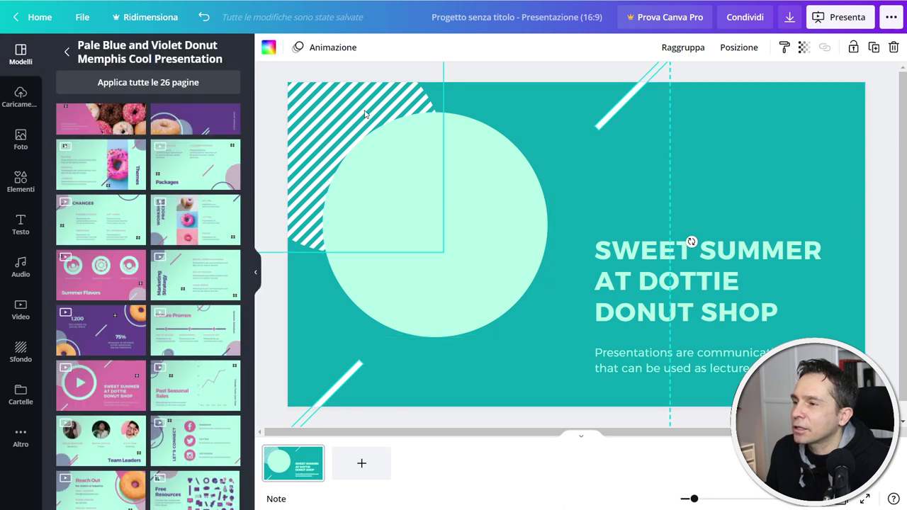
{"action": "left_click", "coordinate": [652, 261]}
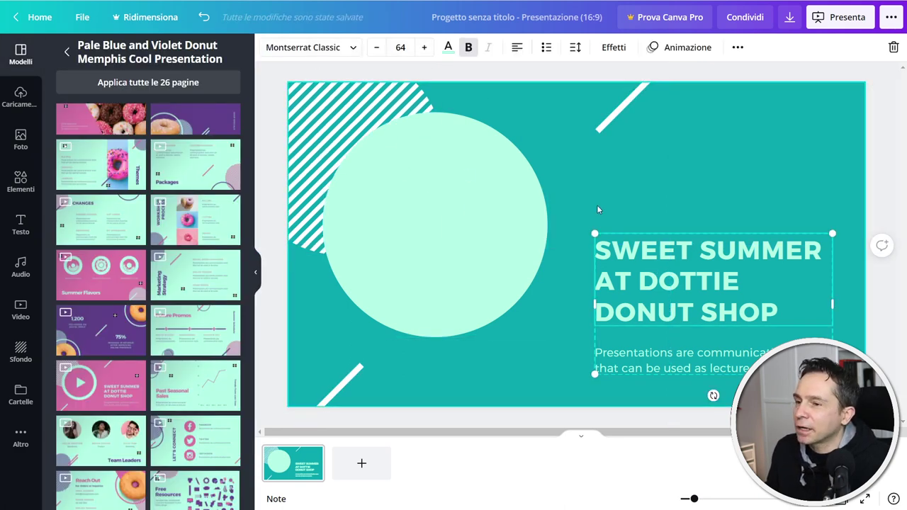
{"action": "left_click_drag", "start_coordinate": [708, 292], "coordinate": [696, 261]}
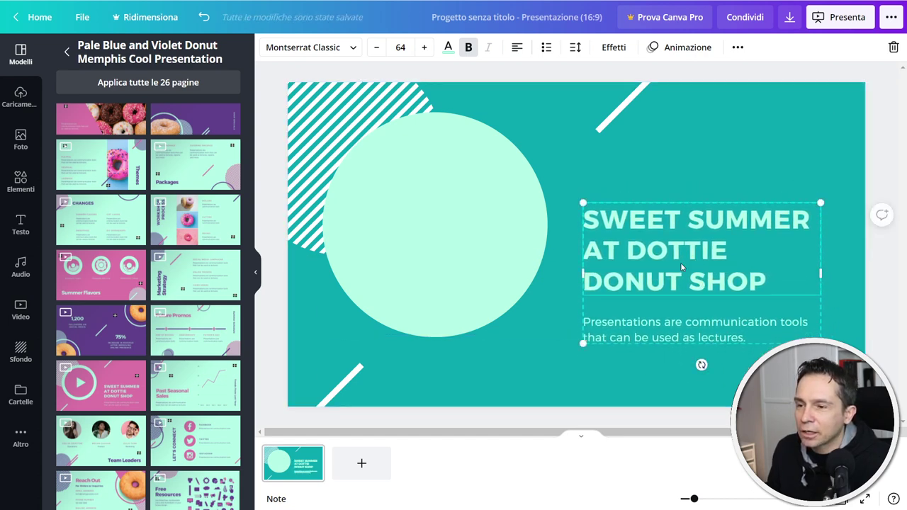
{"action": "left_click", "coordinate": [681, 244]}
{"action": "left_click", "coordinate": [680, 244]}
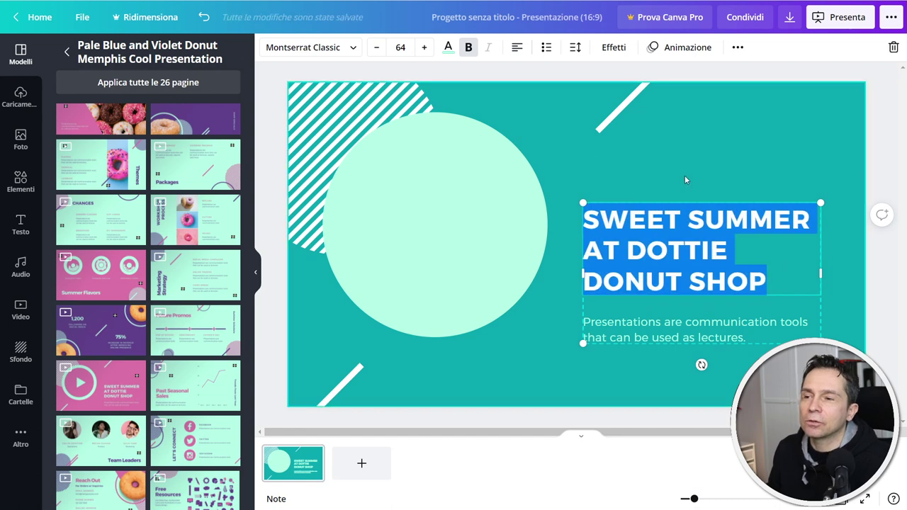
{"action": "left_click", "coordinate": [685, 177]}
{"action": "left_click", "coordinate": [678, 232]}
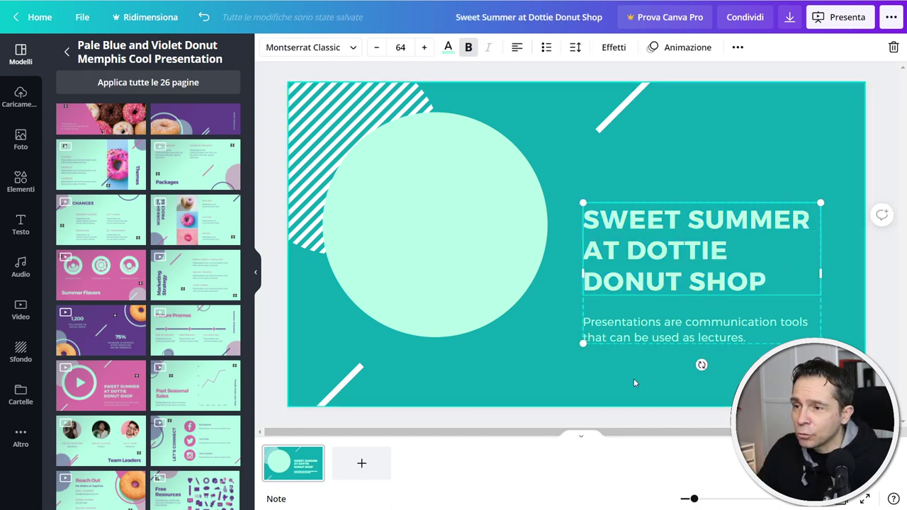
Ungroup the title text from the subtitle below it
{"action": "right_click", "coordinate": [675, 253]}
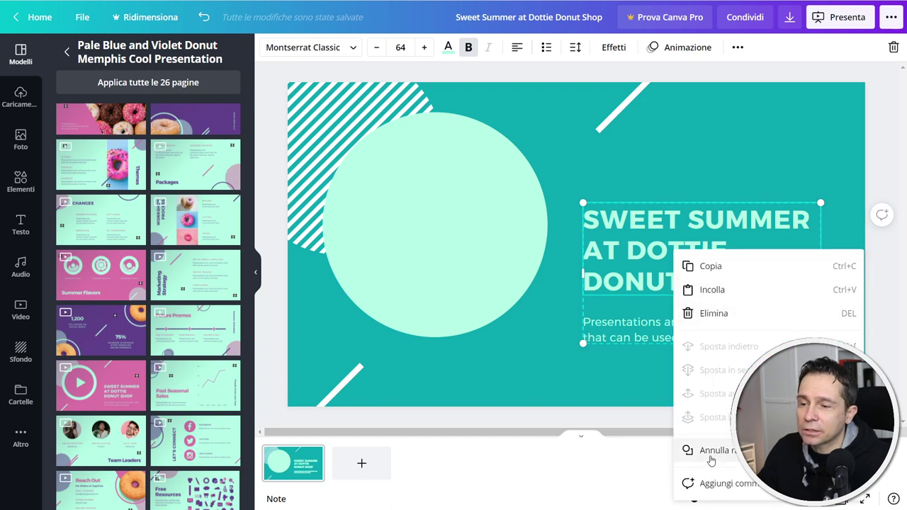
{"action": "left_click", "coordinate": [738, 47]}
{"action": "left_click", "coordinate": [739, 48]}
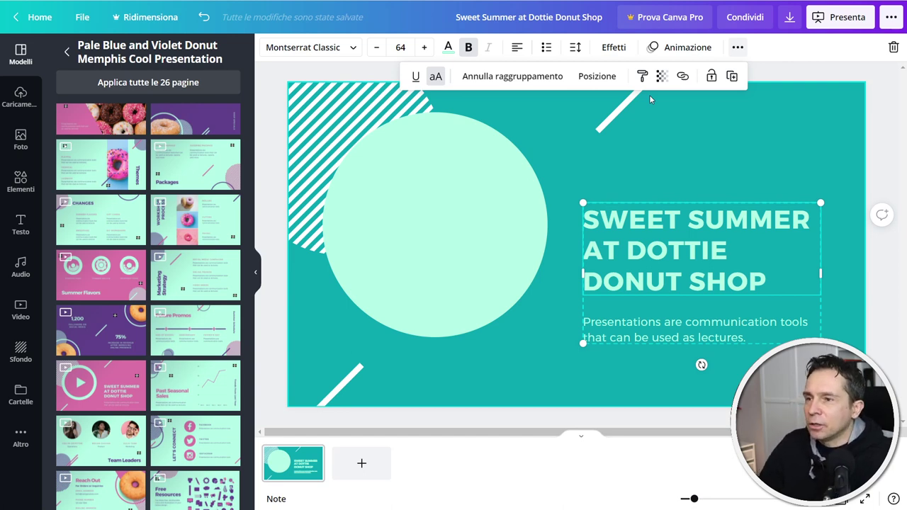
{"action": "left_click", "coordinate": [905, 80]}
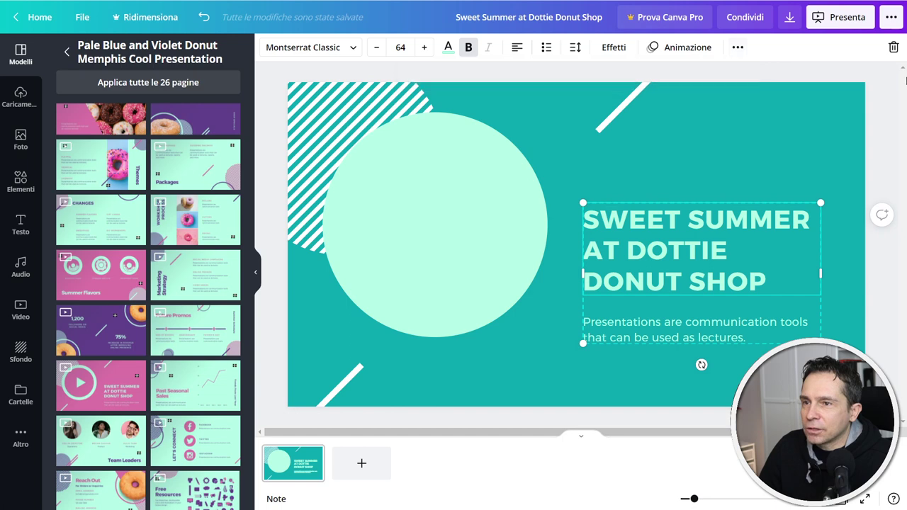
{"action": "mouse_move", "coordinate": [905, 81]}
{"action": "left_mouse_down"}
{"action": "mouse_move", "coordinate": [585, 66]}
{"action": "mouse_move", "coordinate": [903, 79]}
{"action": "left_mouse_up"}
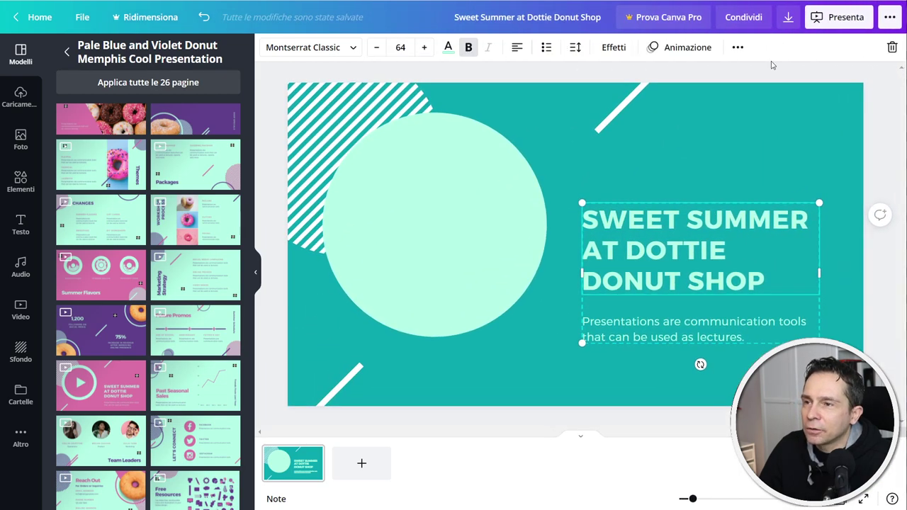
{"action": "left_click", "coordinate": [737, 48]}
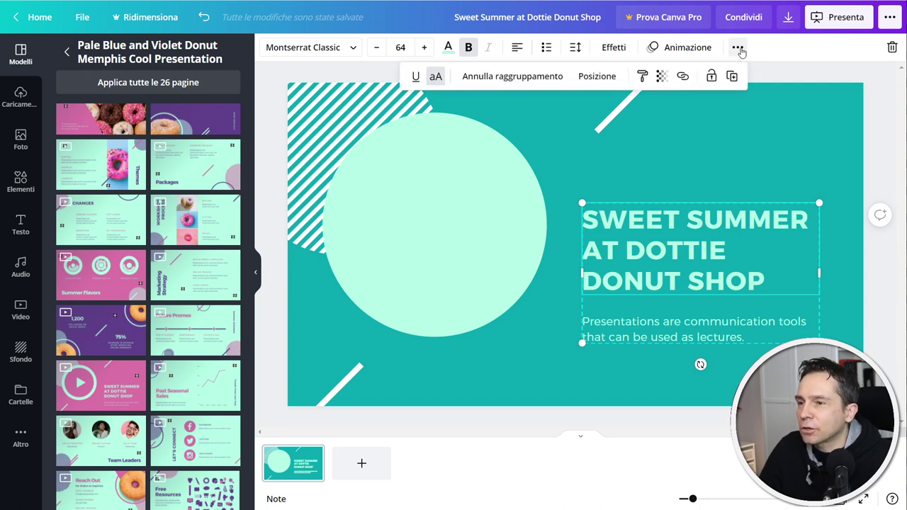
{"action": "left_click", "coordinate": [497, 83]}
{"action": "left_click", "coordinate": [662, 182]}
Move the title slightly up, away from the subtitle, and delete the subtitle text
{"action": "left_click_drag", "start_coordinate": [666, 239], "coordinate": [658, 215]}
{"action": "left_click", "coordinate": [688, 342]}
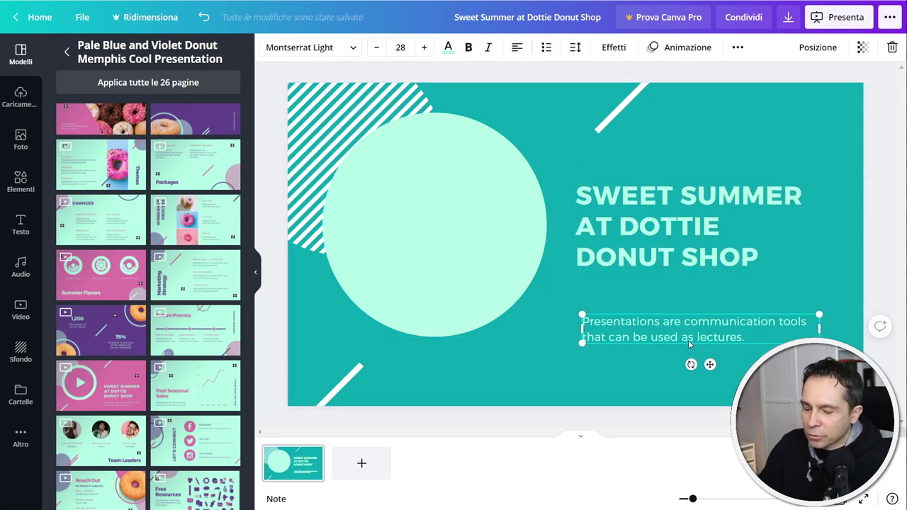
{"action": "key", "text": "Delete"}
Change the title's text colour to the white from the document colours
{"action": "left_click", "coordinate": [673, 229]}
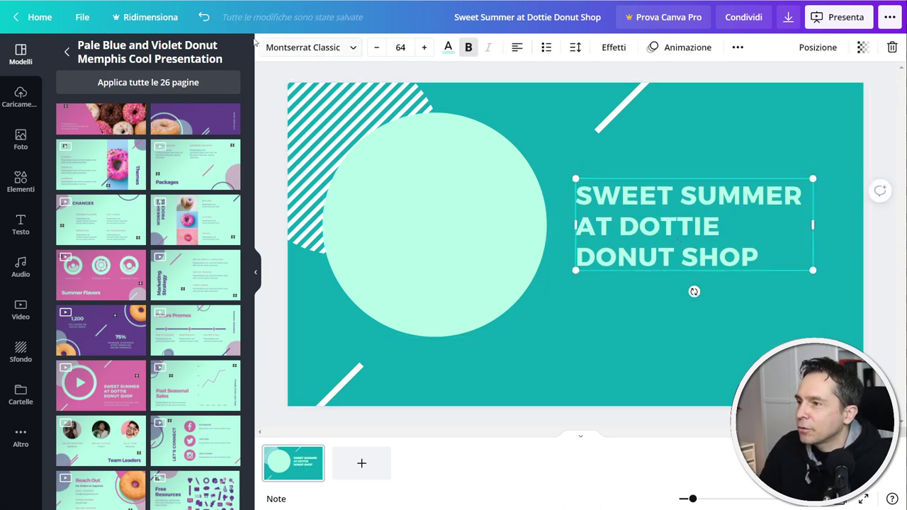
{"action": "left_click", "coordinate": [448, 47]}
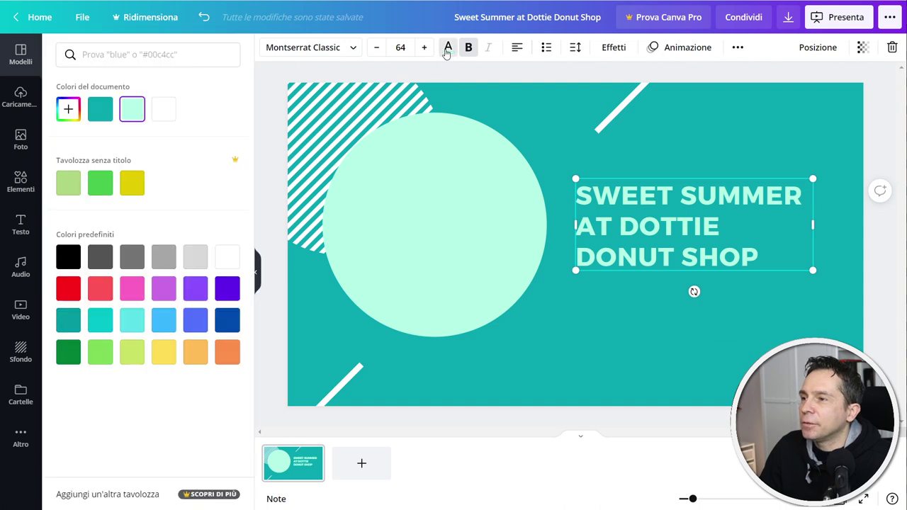
{"action": "left_click", "coordinate": [161, 112]}
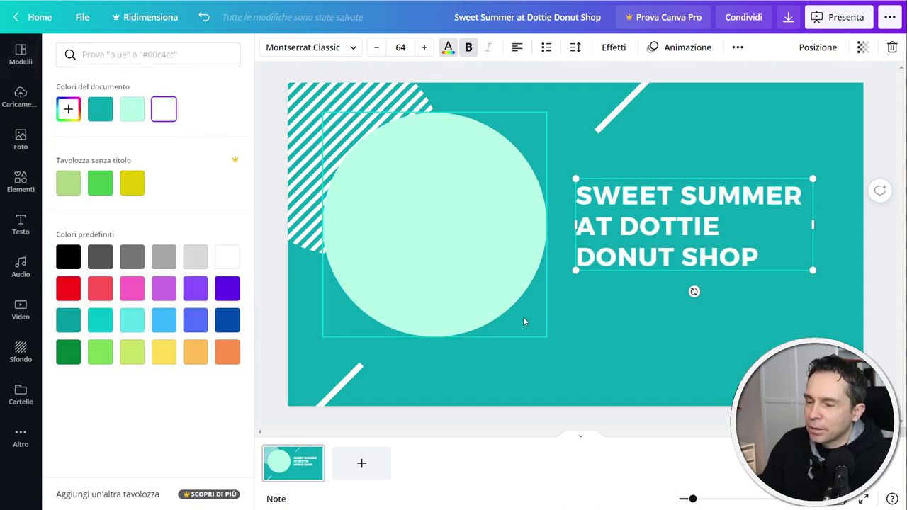
{"action": "key", "text": "Escape"}
Move the title to the slide's lower-right area and the light green circle to the upper right above it
{"action": "left_click", "coordinate": [467, 231]}
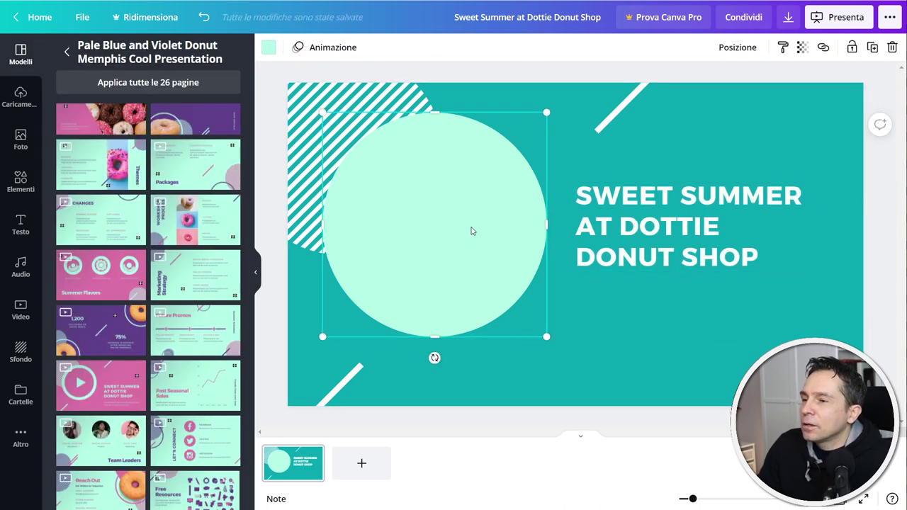
{"action": "left_click_drag", "start_coordinate": [592, 213], "coordinate": [623, 303]}
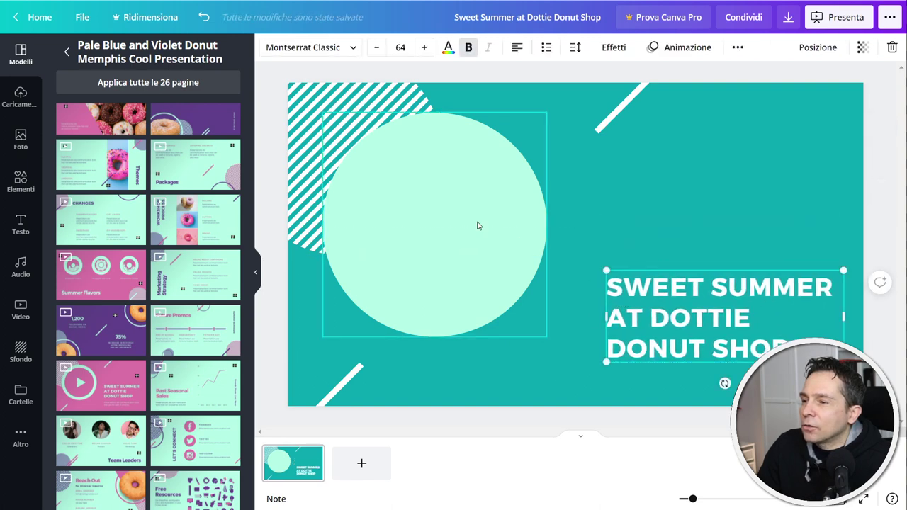
{"action": "left_click", "coordinate": [478, 225]}
{"action": "left_click_drag", "start_coordinate": [477, 224], "coordinate": [763, 217]}
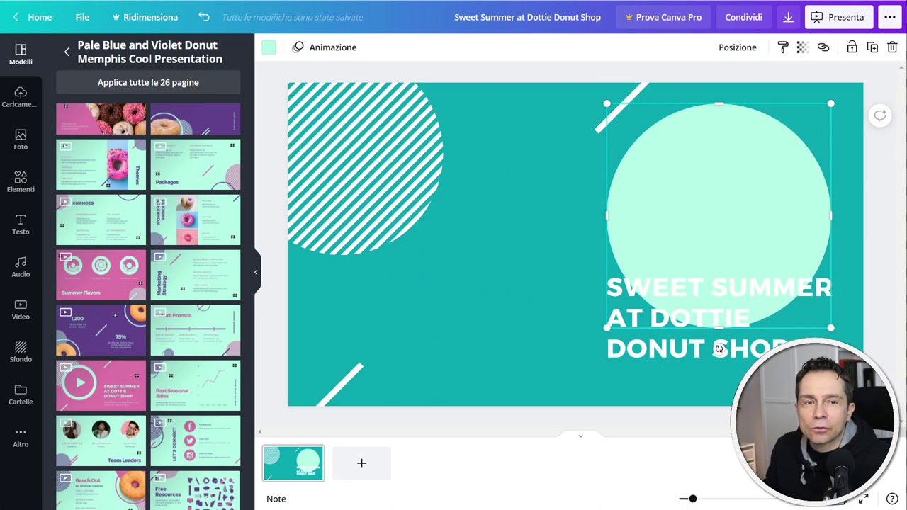
Bring the bootcamp_Logo.png image from the Bootcamp folder in File Explorer into the presentation's uploads
{"action": "left_click_drag", "start_coordinate": [906, 32], "coordinate": [742, 36]}
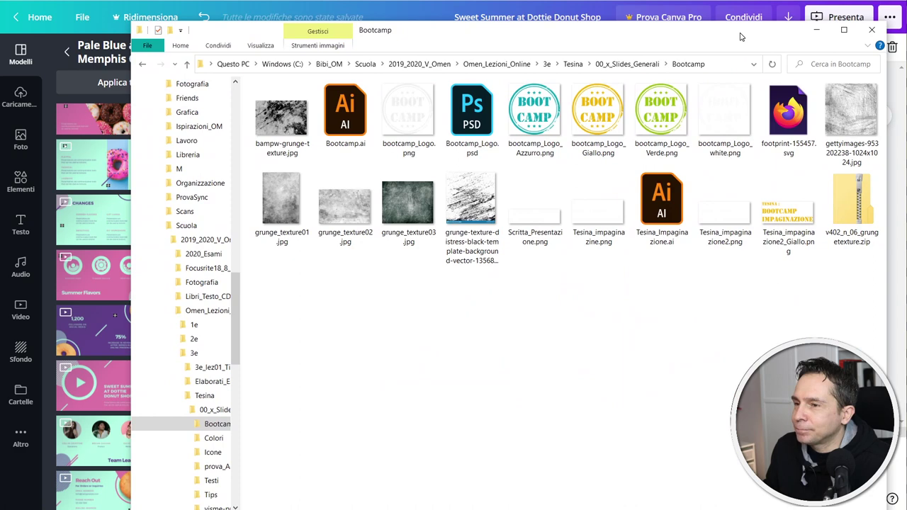
{"action": "left_click", "coordinate": [417, 127]}
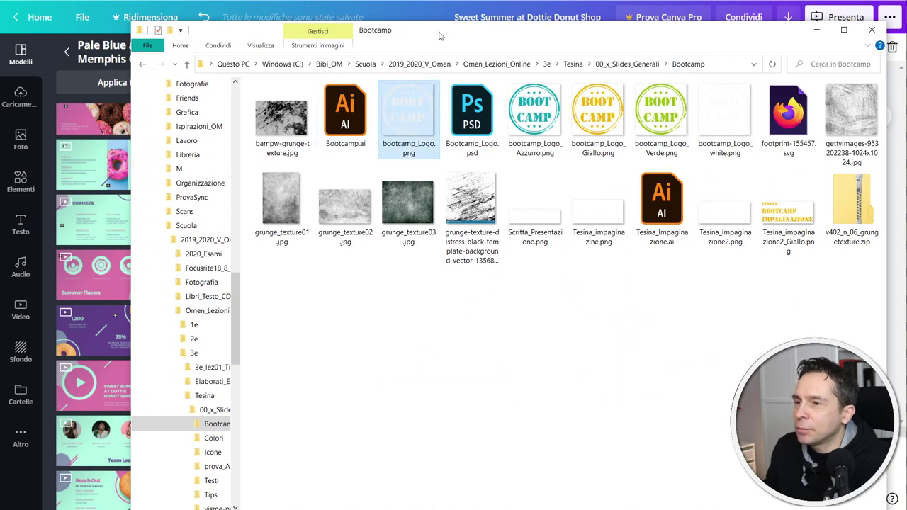
{"action": "left_click", "coordinate": [817, 29]}
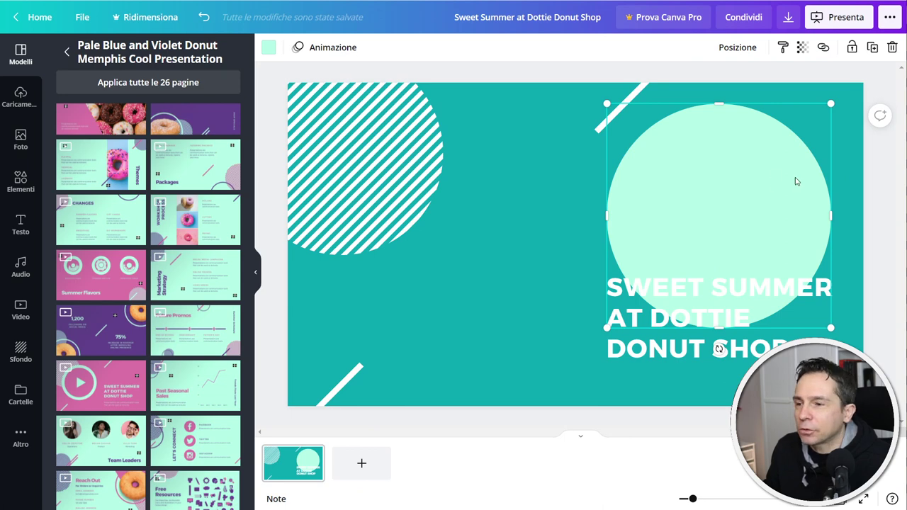
{"action": "left_click", "coordinate": [496, 198]}
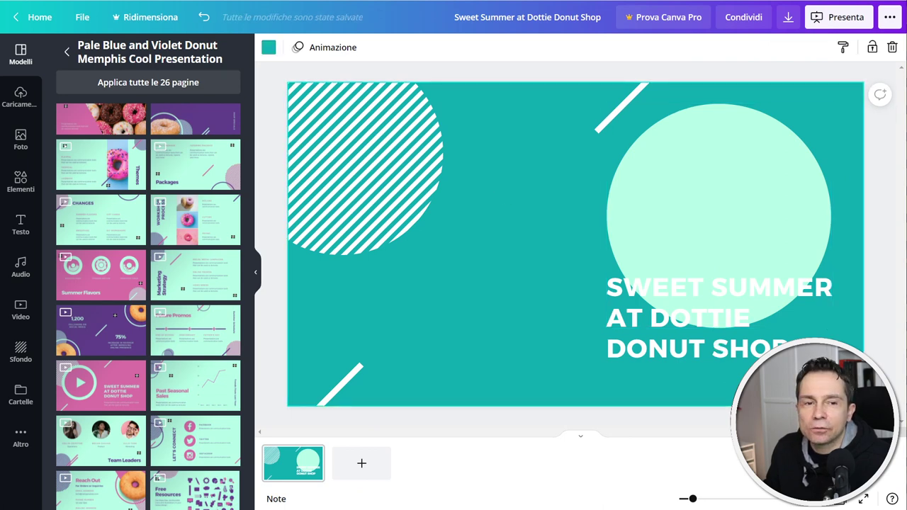
{"action": "left_click_drag", "start_coordinate": [879, 100], "coordinate": [491, 243]}
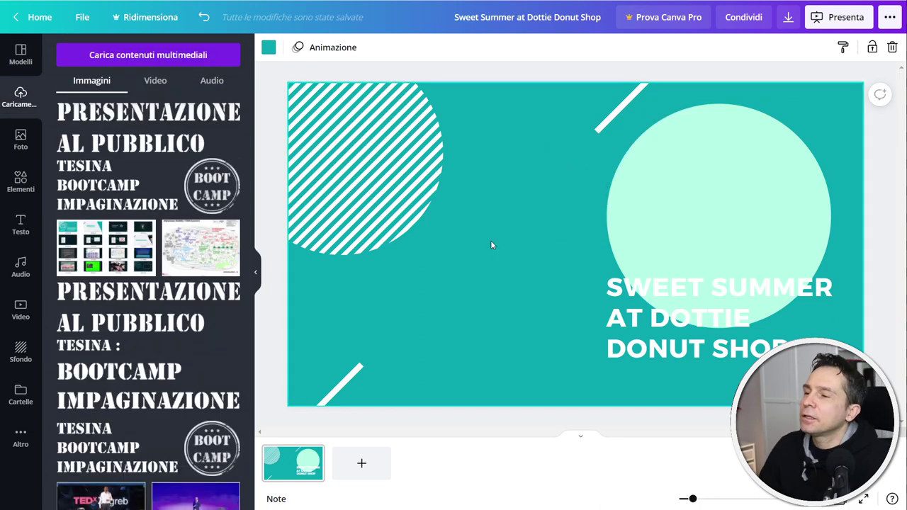
Place the Boot Camp logo, enlarge it to the light green circle's size, and position it left of the circle, overlapping the striped circle
{"action": "left_click_drag", "start_coordinate": [548, 228], "coordinate": [691, 197]}
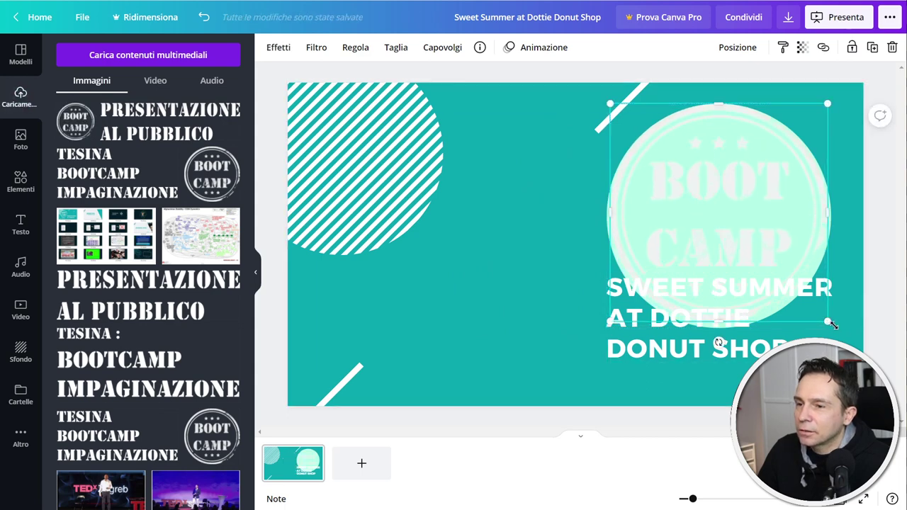
{"action": "left_click_drag", "start_coordinate": [833, 324], "coordinate": [837, 328]}
{"action": "left_click_drag", "start_coordinate": [739, 202], "coordinate": [503, 207]}
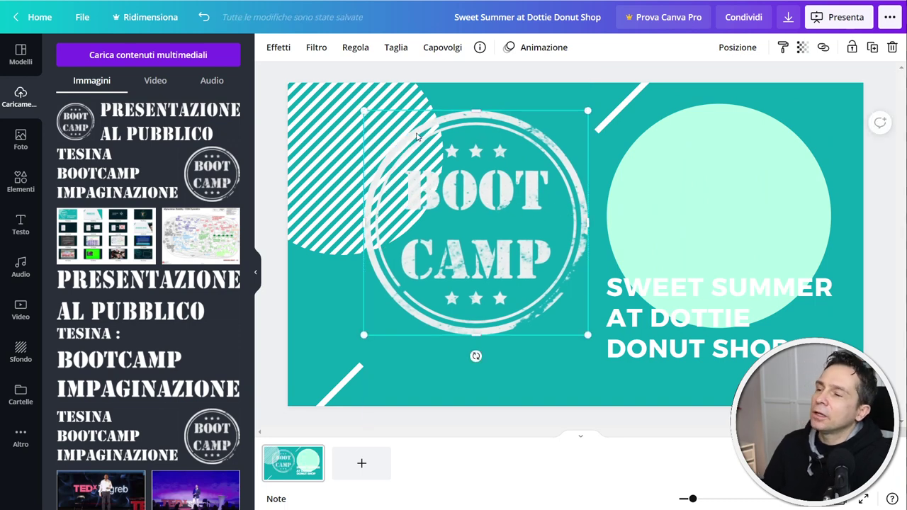
Move the light green circle directly behind the Boot Camp logo so the two align
{"action": "left_click", "coordinate": [265, 243]}
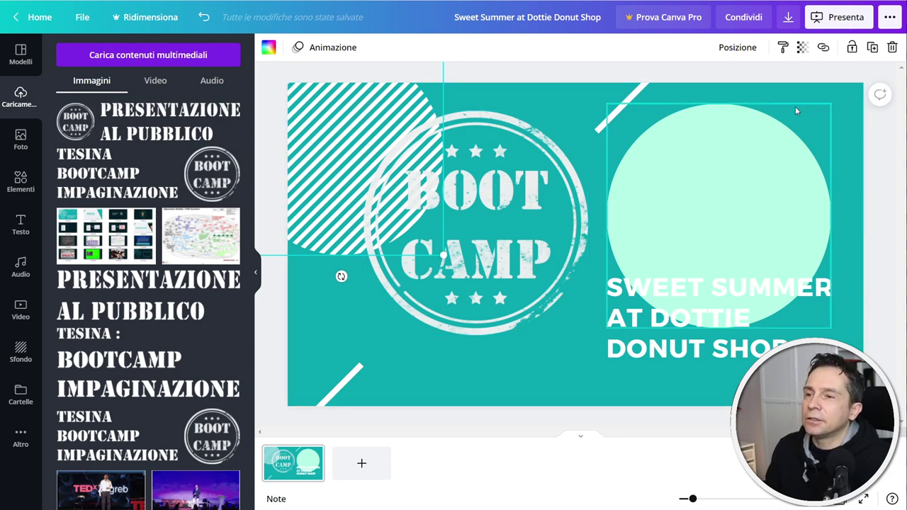
{"action": "left_click", "coordinate": [737, 210]}
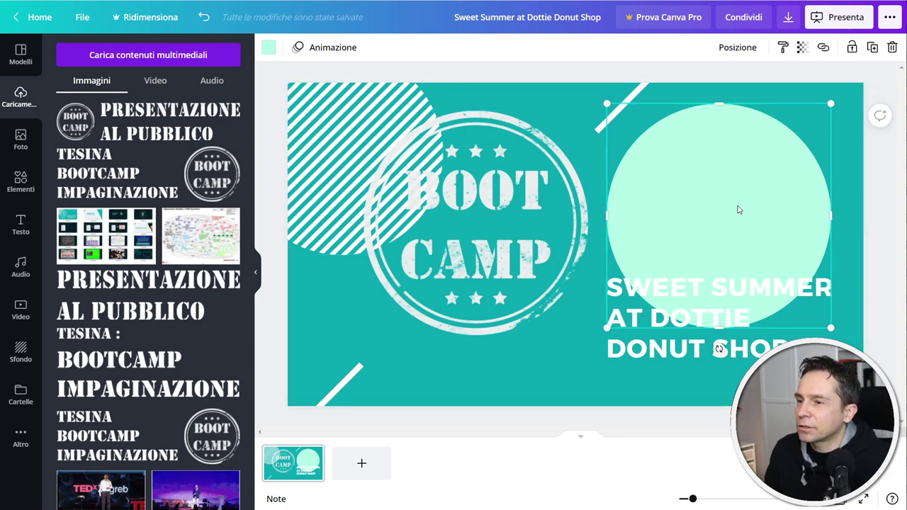
{"action": "left_click_drag", "start_coordinate": [734, 210], "coordinate": [496, 208]}
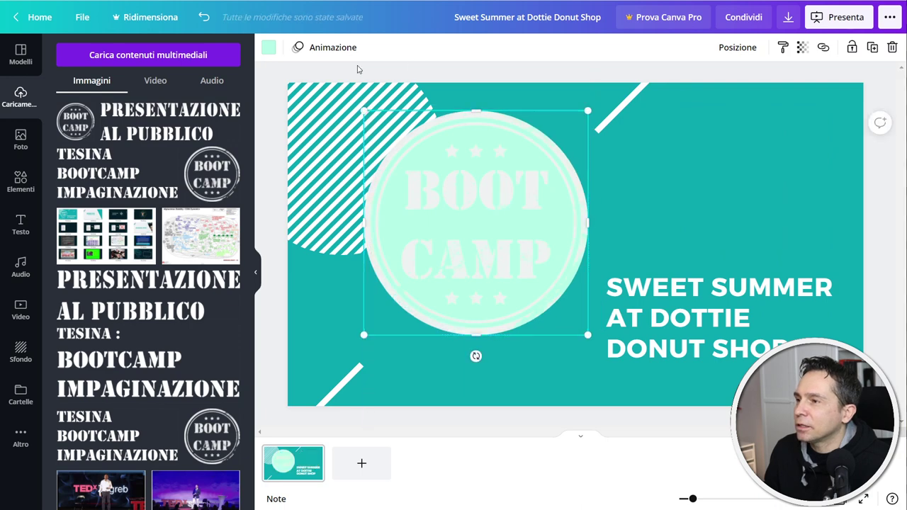
Recolour the circle behind the logo with the teal document colour to match the slide background
{"action": "left_click", "coordinate": [269, 47]}
{"action": "left_click", "coordinate": [100, 110]}
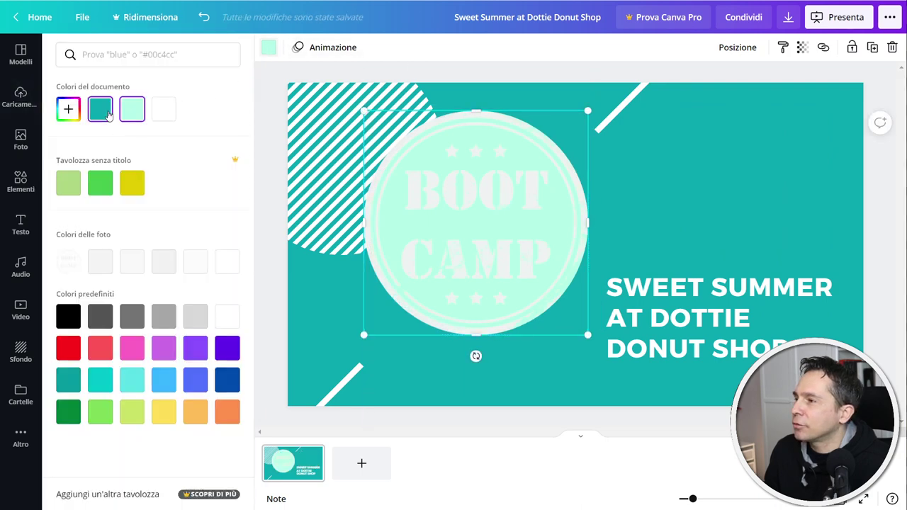
{"action": "left_click", "coordinate": [268, 47]}
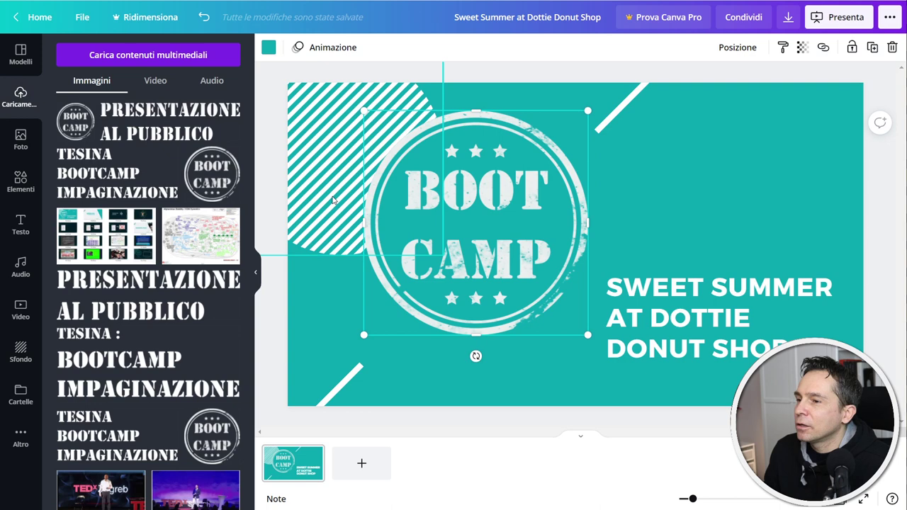
{"action": "left_click", "coordinate": [682, 157]}
Replace the title text "SWEET SUMMER AT DOTTIE DONUT SHOP" with "4° GIORNO"
{"action": "left_click", "coordinate": [674, 297]}
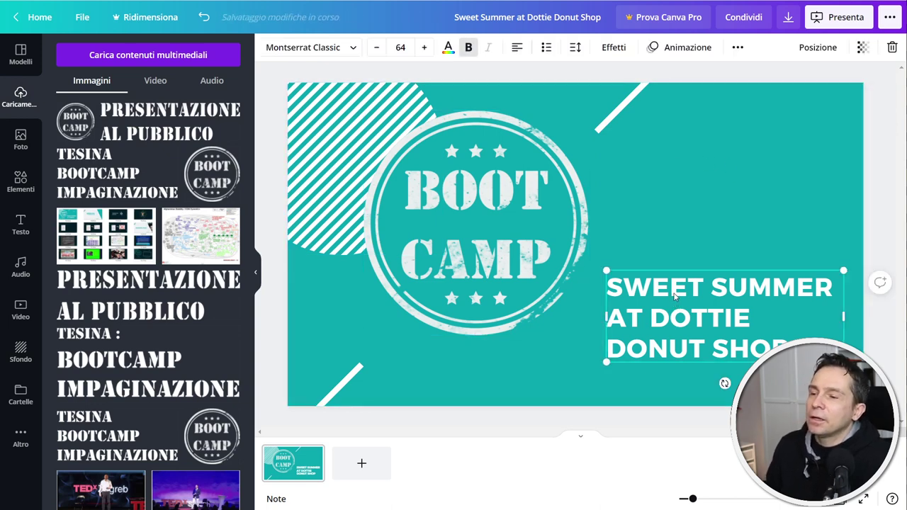
{"action": "left_click", "coordinate": [675, 293]}
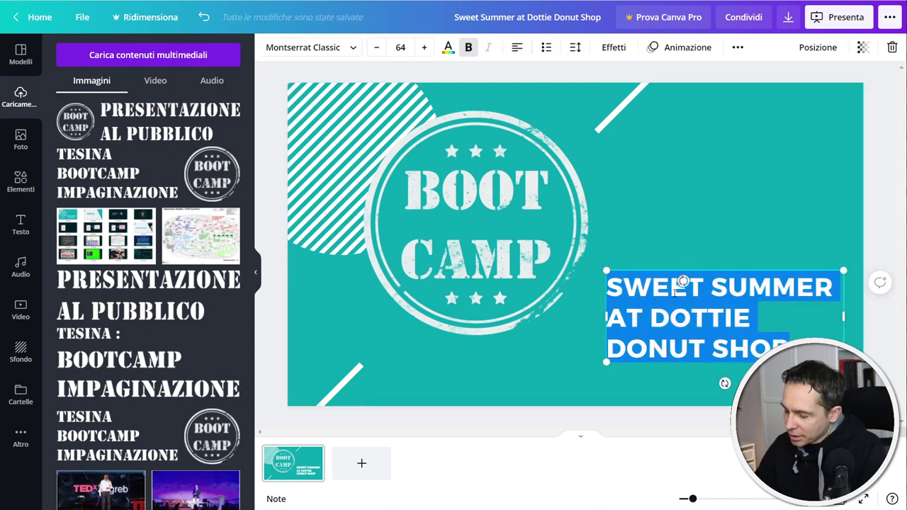
{"action": "type", "text": "GIO"}
{"action": "key", "text": "BackSpace"}
{"action": "key", "text": "BackSpace"}
{"action": "key", "text": "BackSpace"}
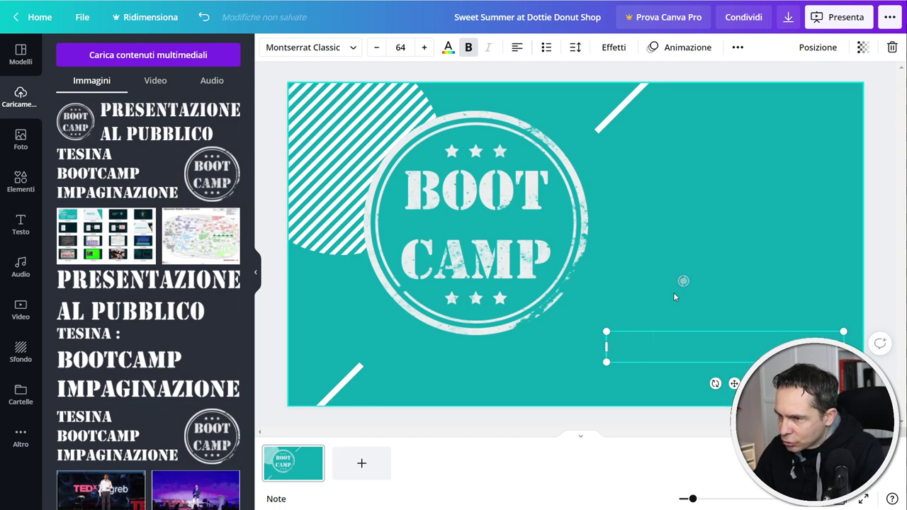
{"action": "type", "text": "4"}
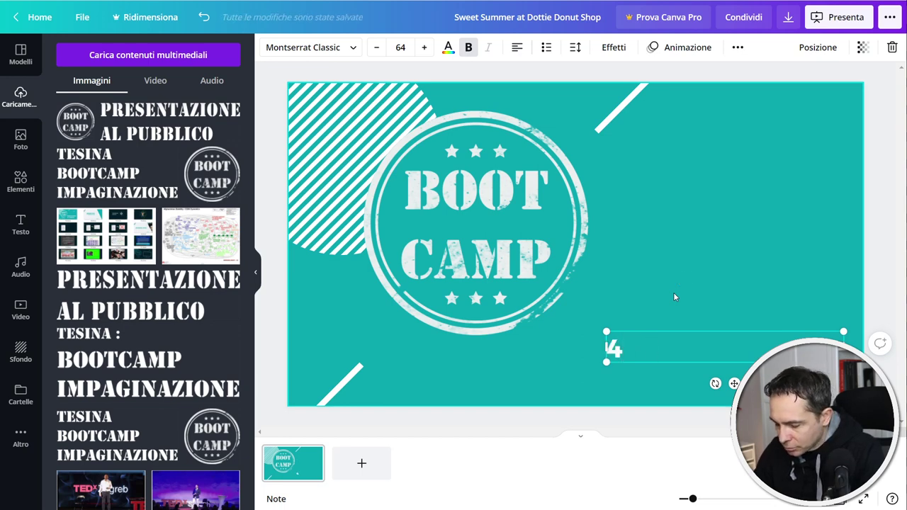
{"action": "key", "text": "BackSpace"}
{"action": "type", "text": "4°"}
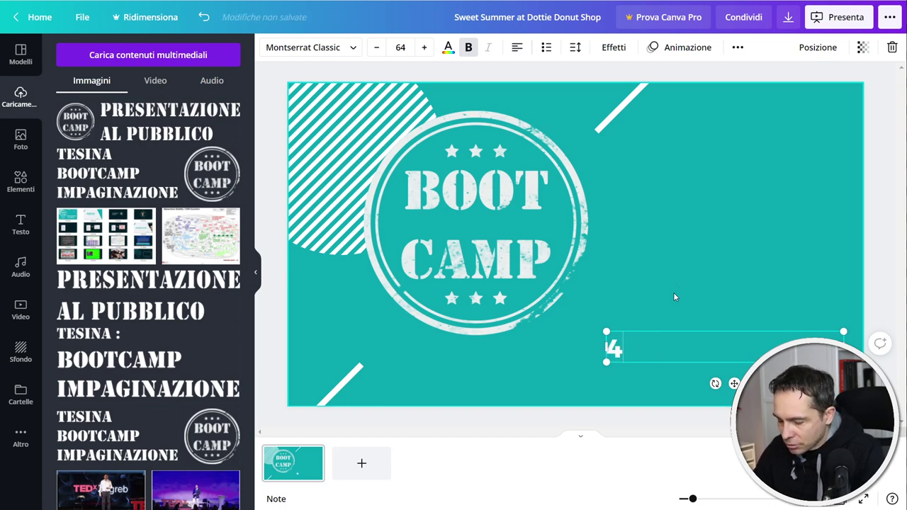
{"action": "type", "text": " GIORNO"}
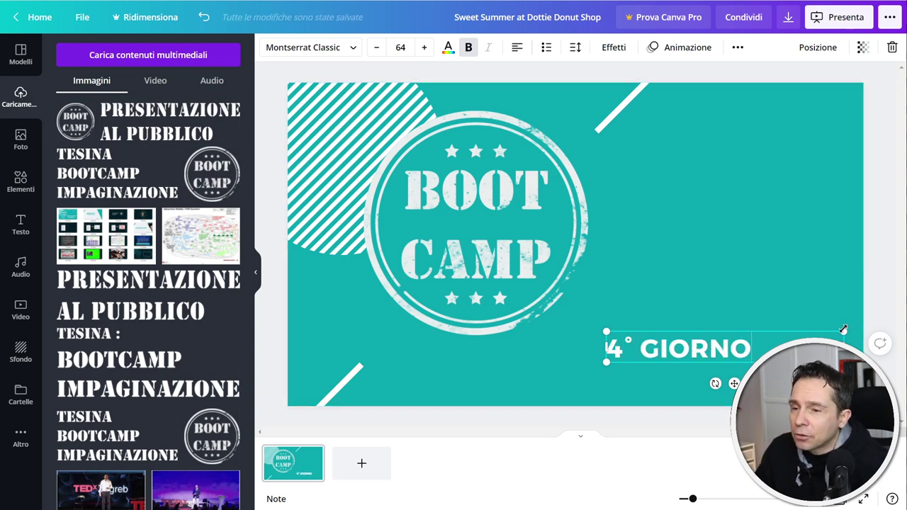
Set the "4° GIORNO" title's font size to 28 and move the title to the slide's upper-right area
{"action": "left_click_drag", "start_coordinate": [843, 329], "coordinate": [744, 342]}
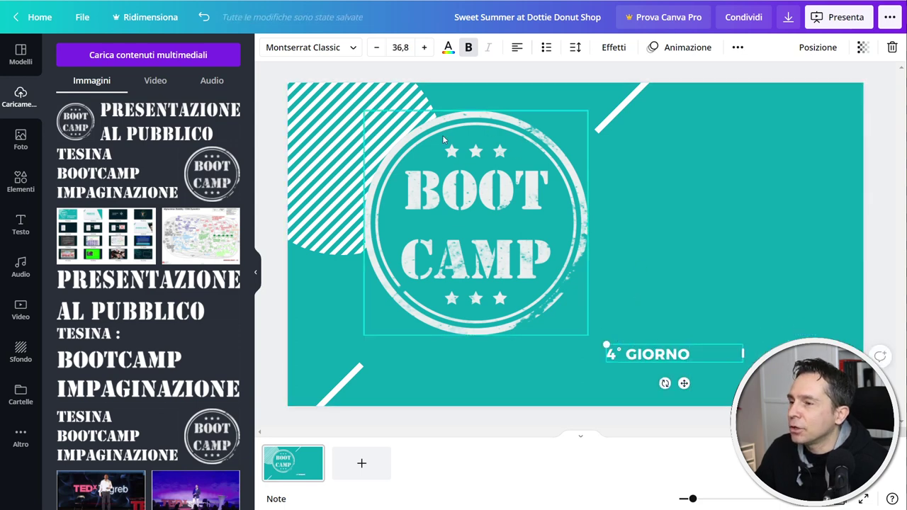
{"action": "left_click", "coordinate": [407, 48]}
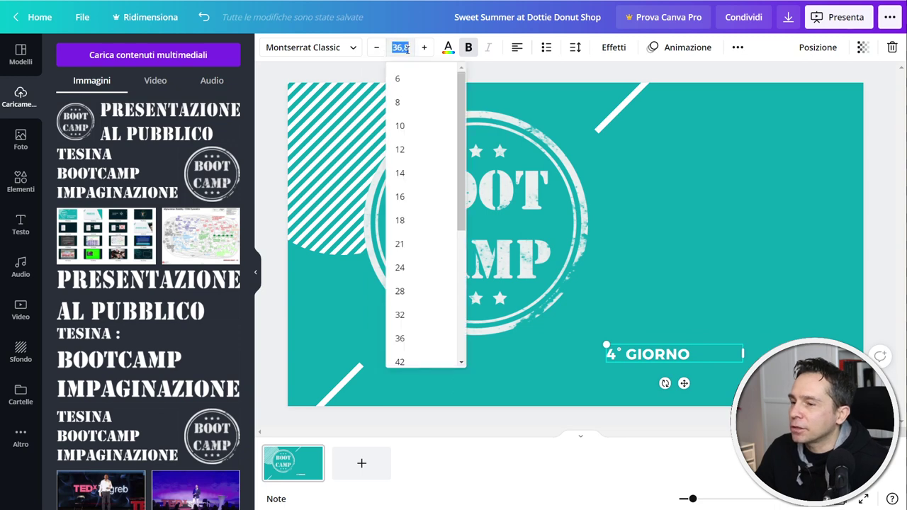
{"action": "type", "text": "24"}
{"action": "key", "text": "Return"}
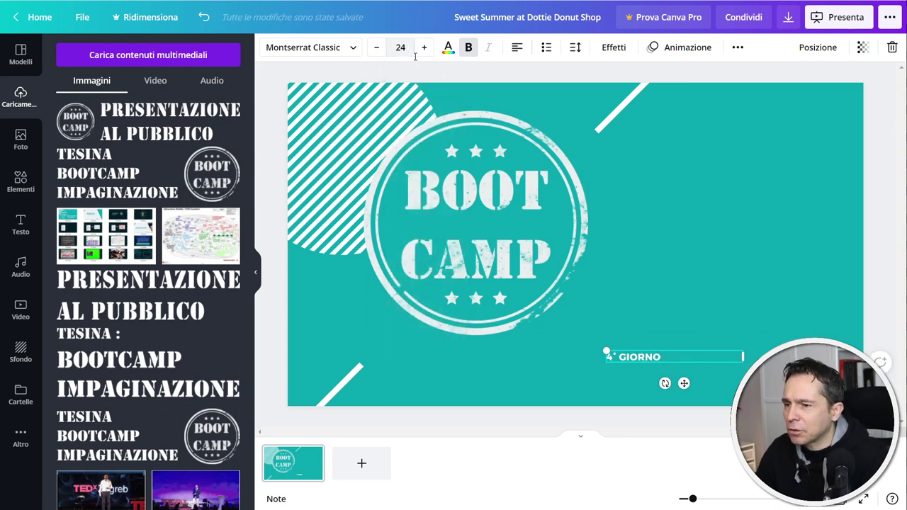
{"action": "left_click", "coordinate": [399, 45]}
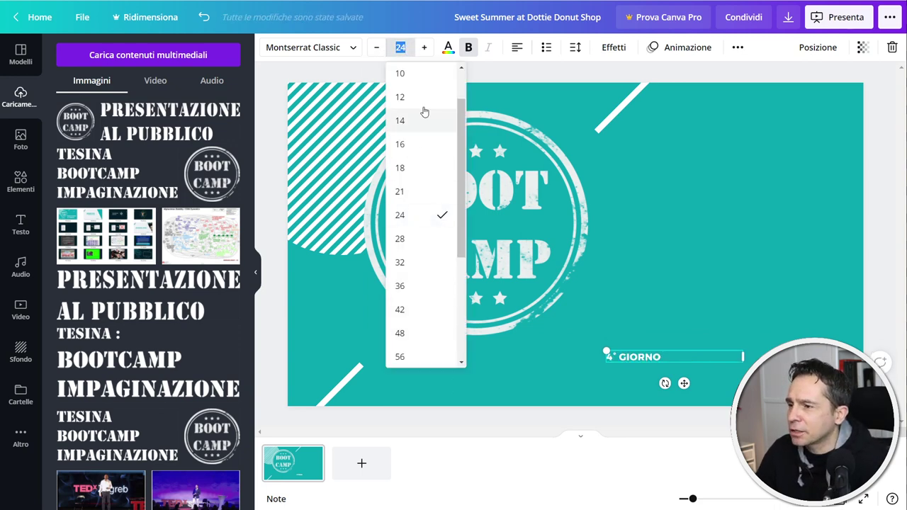
{"action": "left_click", "coordinate": [417, 239]}
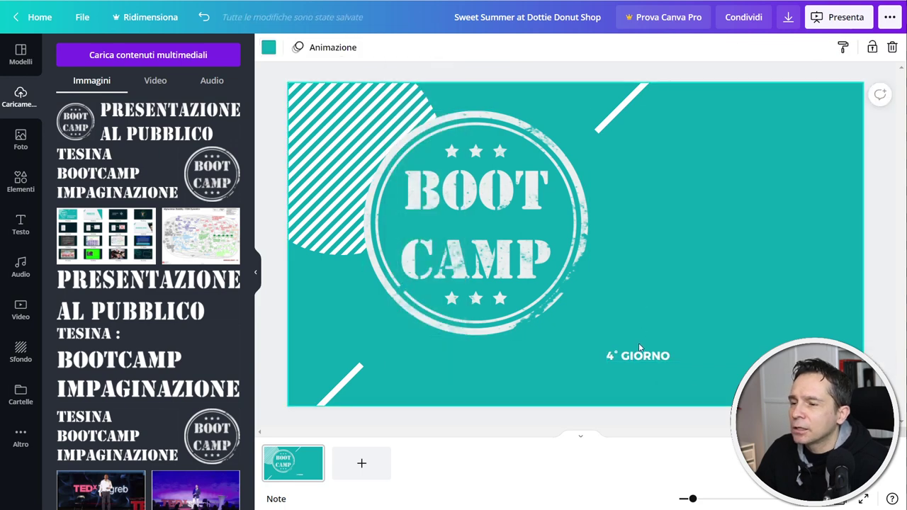
{"action": "left_click_drag", "start_coordinate": [645, 356], "coordinate": [778, 140]}
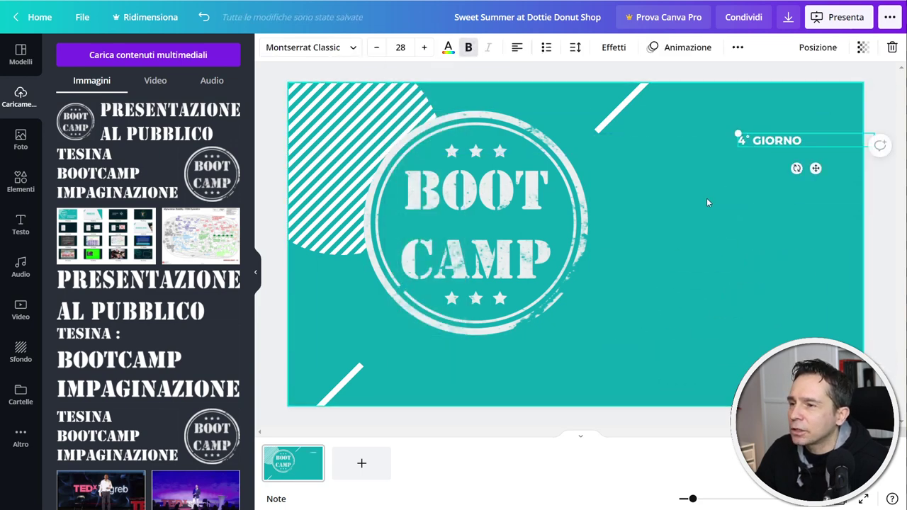
{"action": "left_click", "coordinate": [689, 205]}
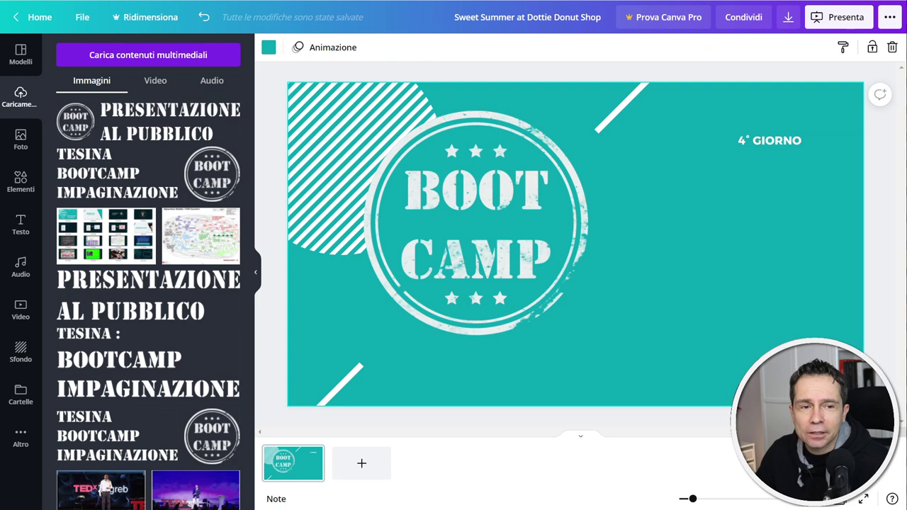
Add the white "TESINA BOOTCAMP IMPAGINAZIONE" image, shrink it to about a quarter of its width, and place it beneath the Boot Camp logo
{"action": "left_click_drag", "start_coordinate": [671, 371], "coordinate": [646, 338]}
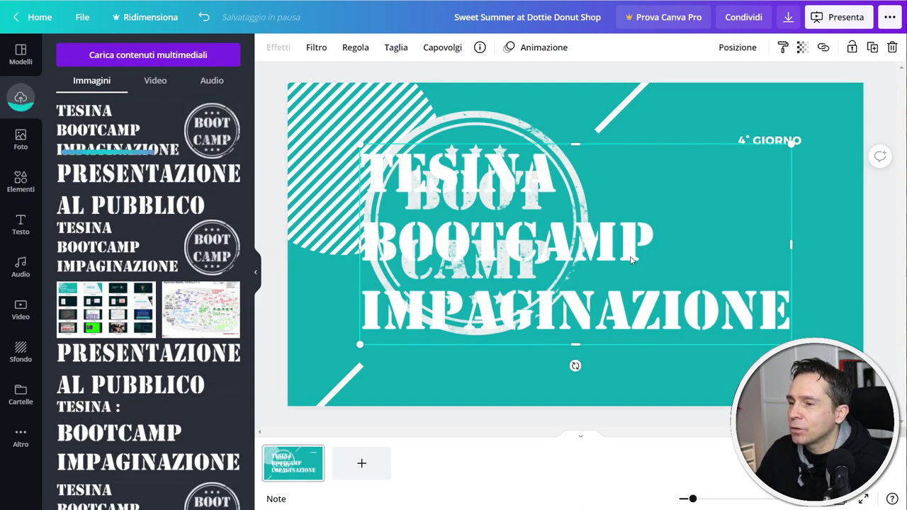
{"action": "left_click_drag", "start_coordinate": [631, 260], "coordinate": [665, 293]}
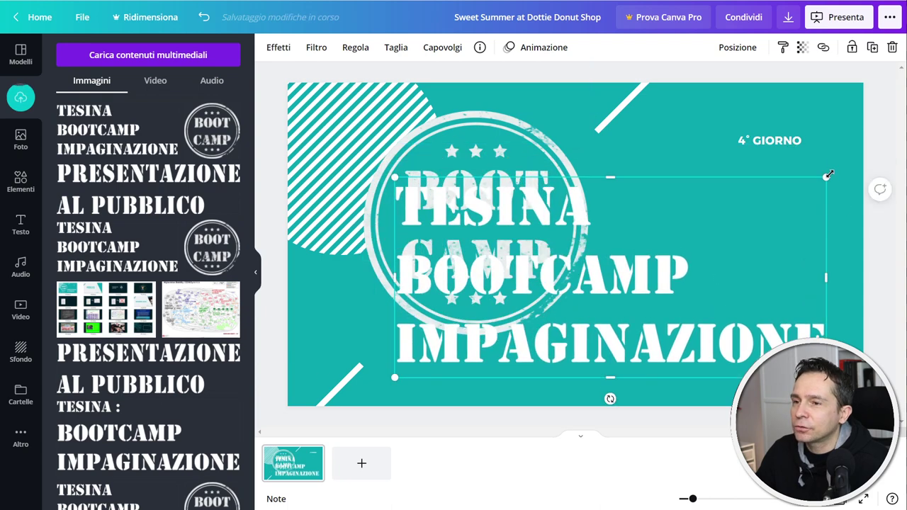
{"action": "left_click_drag", "start_coordinate": [828, 175], "coordinate": [496, 300]}
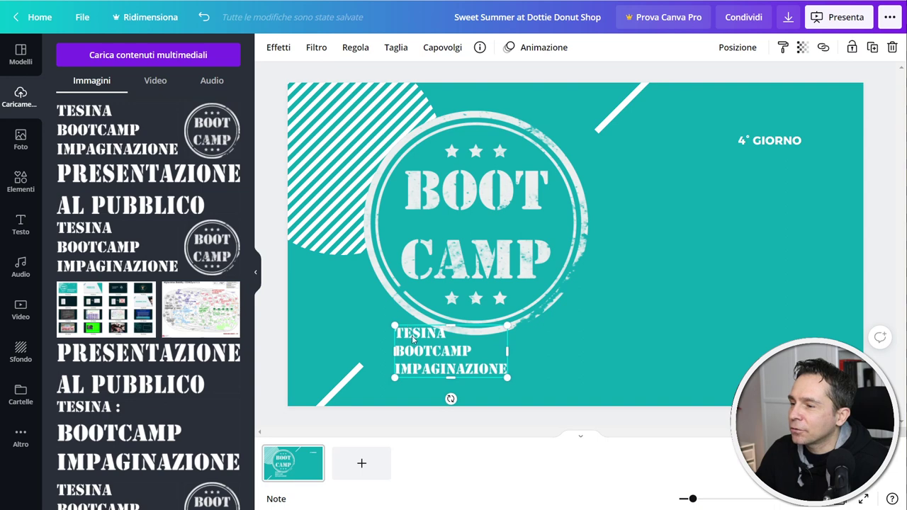
{"action": "left_click_drag", "start_coordinate": [416, 346], "coordinate": [436, 361]}
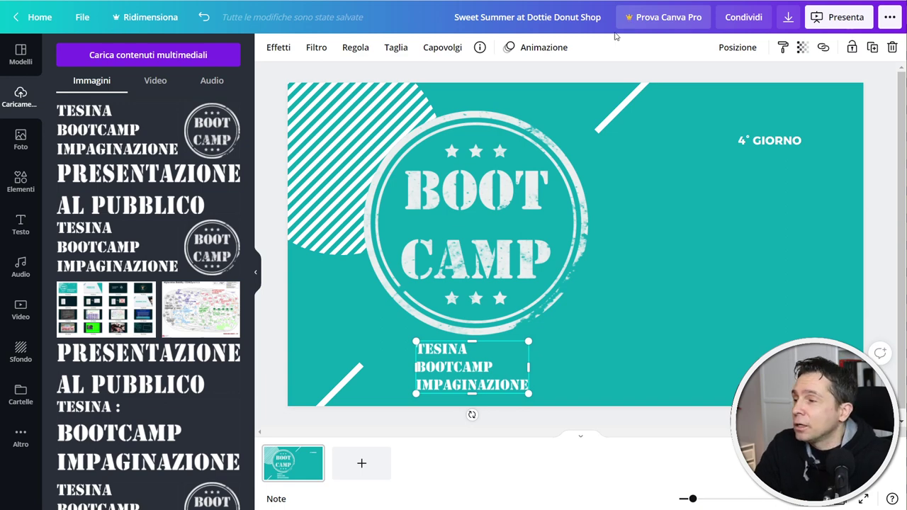
Examine the fonts available for the "4° GIORNO" title and the option for uploading a custom font
{"action": "left_click", "coordinate": [617, 193]}
{"action": "left_click", "coordinate": [762, 140]}
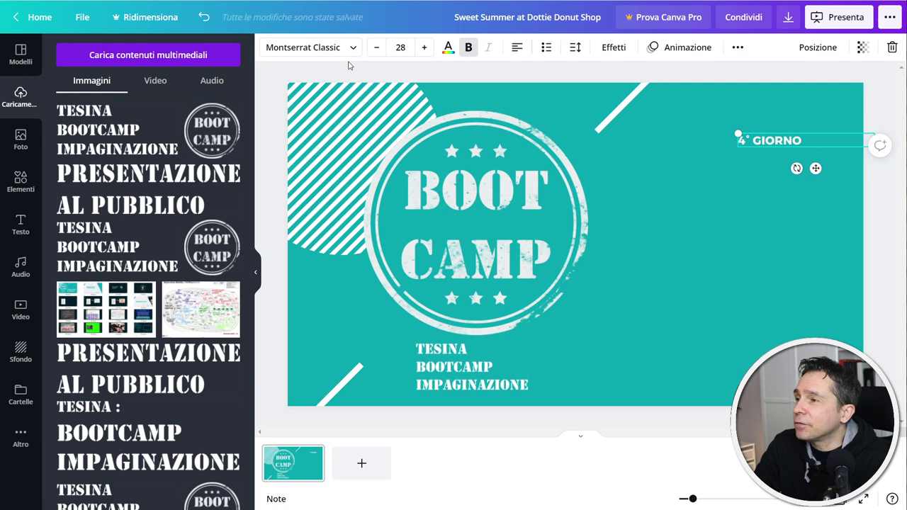
{"action": "left_click", "coordinate": [327, 48]}
{"action": "scroll", "coordinate": [144, 255], "scroll_direction": "down", "scroll_amount": 1}
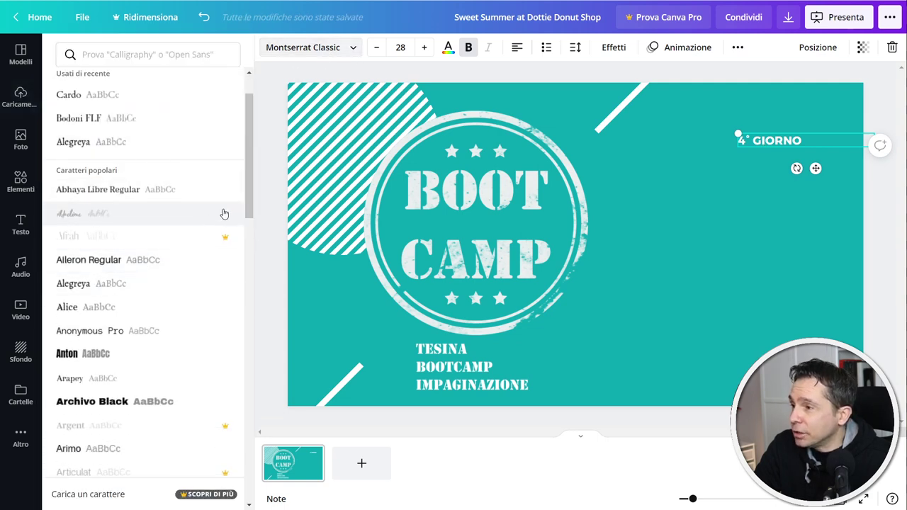
{"action": "left_click_drag", "start_coordinate": [249, 165], "coordinate": [250, 359]}
{"action": "scroll", "coordinate": [250, 354], "scroll_direction": "down", "scroll_amount": 15}
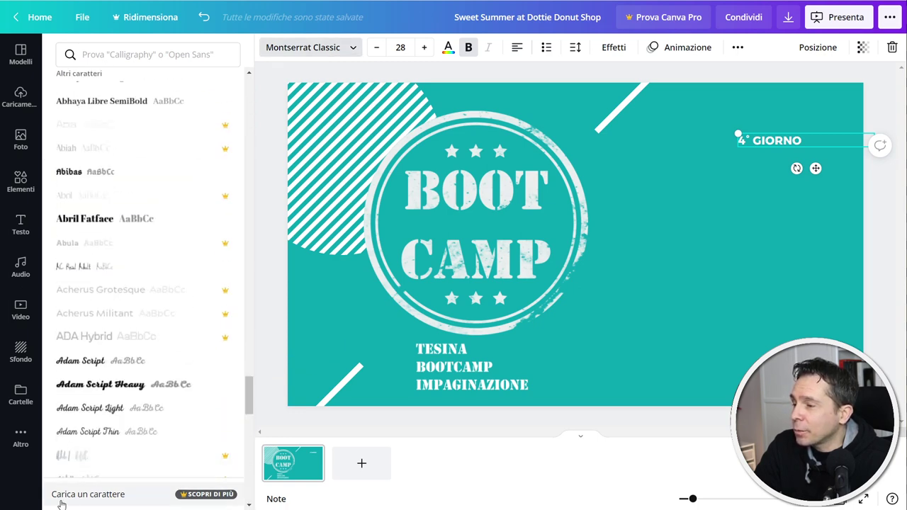
{"action": "left_click_drag", "start_coordinate": [250, 396], "coordinate": [249, 95]}
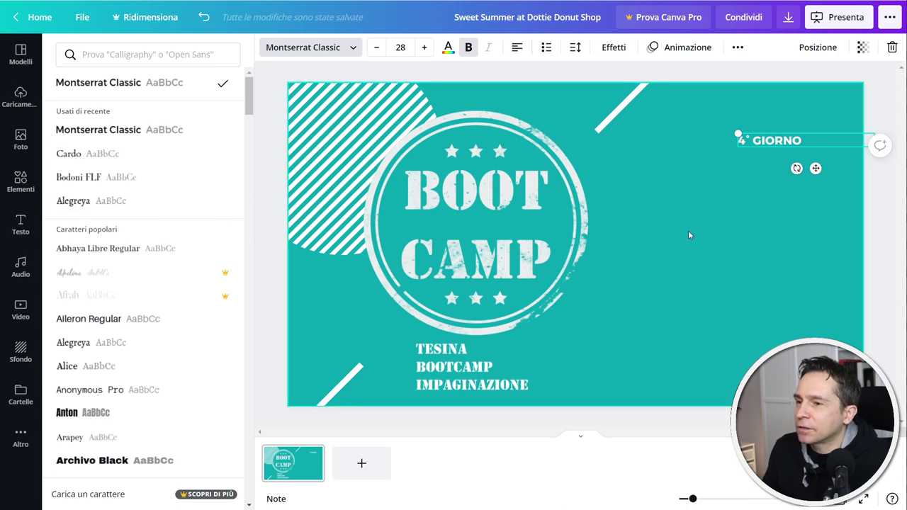
{"action": "key", "text": "Escape"}
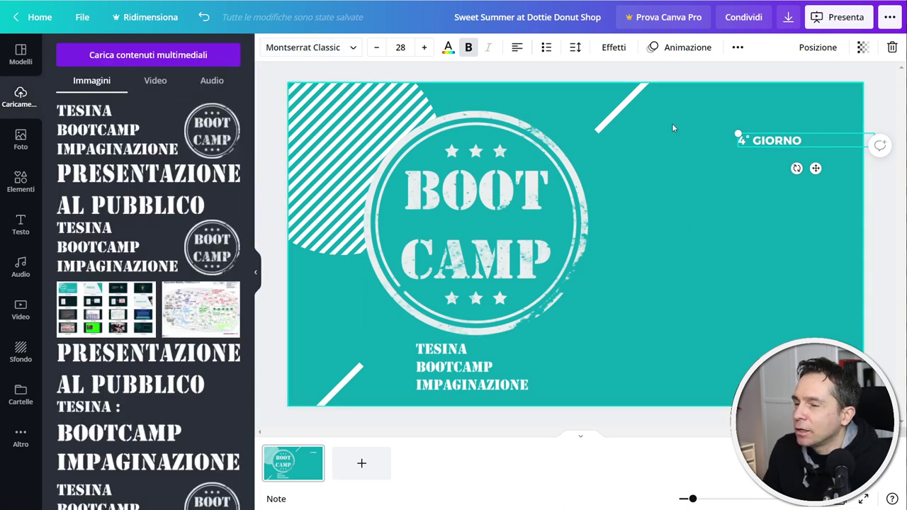
Shift the "TESINA" image slightly left, then add the "PRESENTAZIONE AL PUBBLICO" image, scaled down, to the right of the logo
{"action": "left_click_drag", "start_coordinate": [460, 365], "coordinate": [453, 365]}
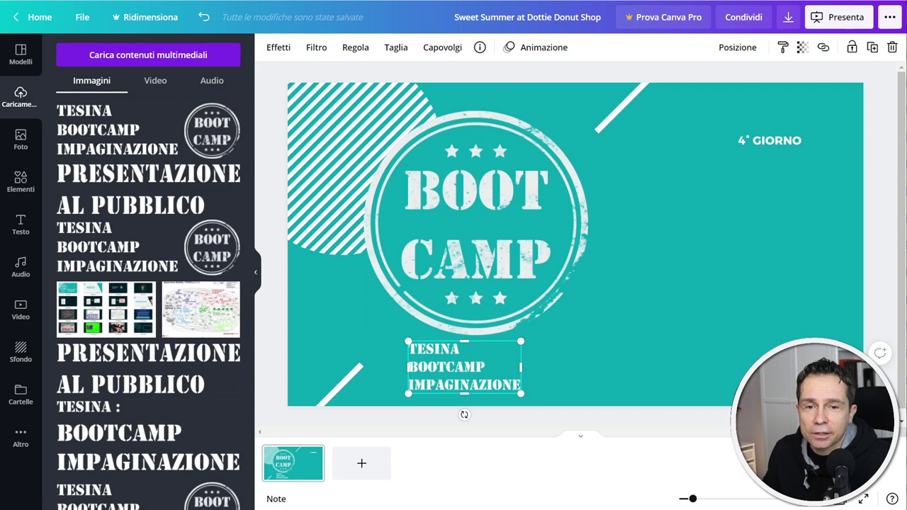
{"action": "left_click_drag", "start_coordinate": [900, 106], "coordinate": [664, 265]}
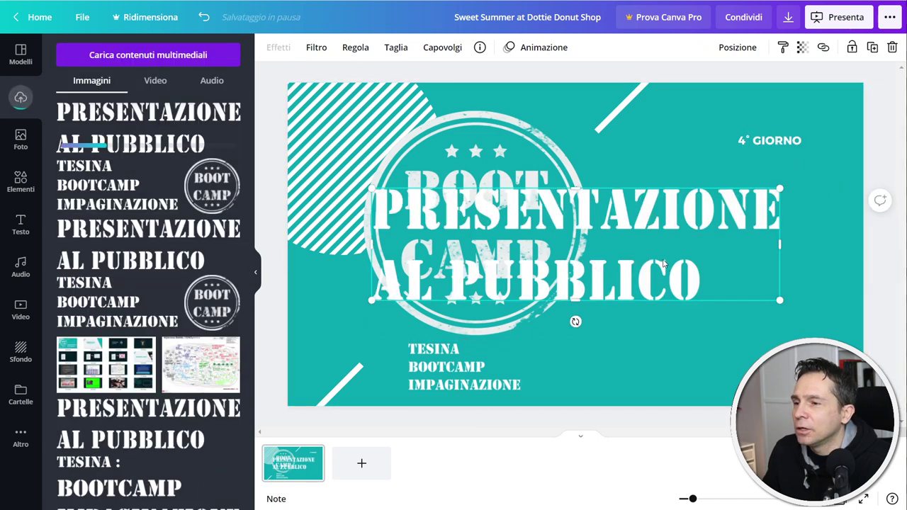
{"action": "left_click_drag", "start_coordinate": [372, 189], "coordinate": [549, 265]}
{"action": "left_click_drag", "start_coordinate": [645, 261], "coordinate": [700, 279]}
{"action": "left_click", "coordinate": [885, 161]}
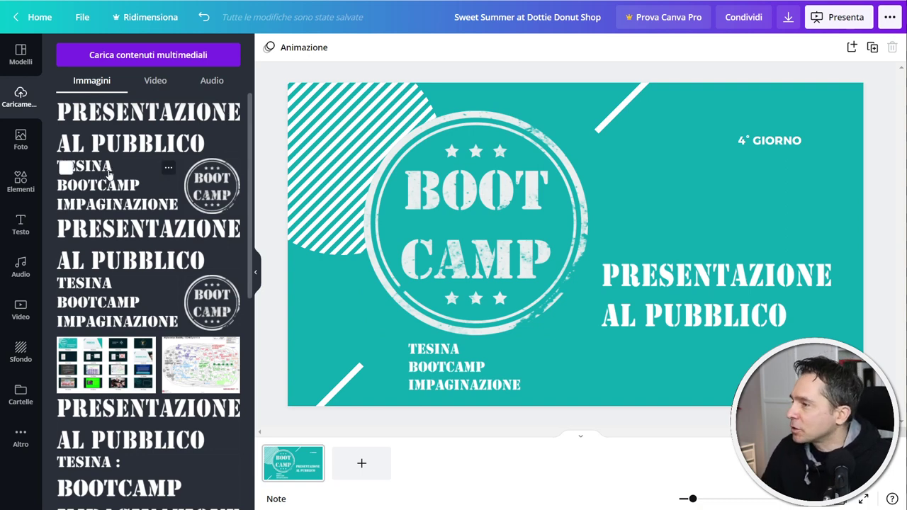
Search the elements for "croce" and place the lilac plus-shaped cross on the slide beside the "4° GIORNO" title
{"action": "left_click", "coordinate": [22, 181]}
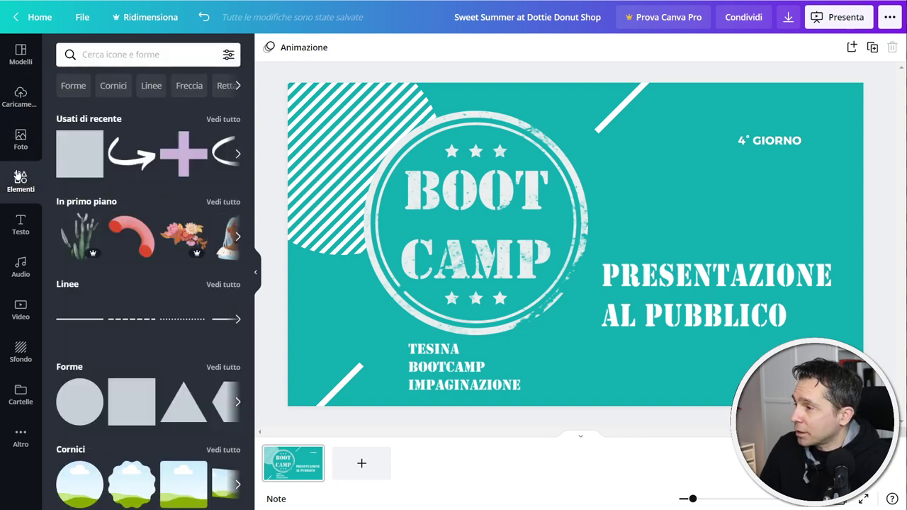
{"action": "left_click", "coordinate": [131, 55]}
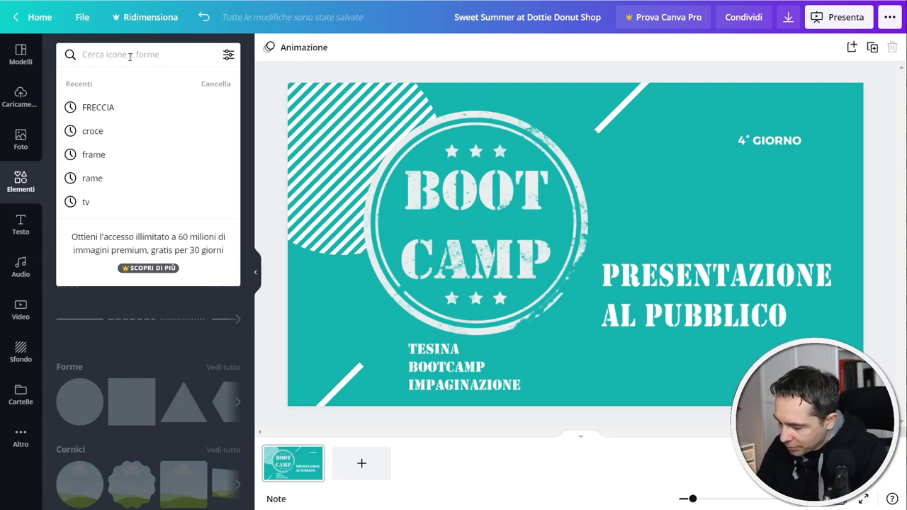
{"action": "type", "text": "croce"}
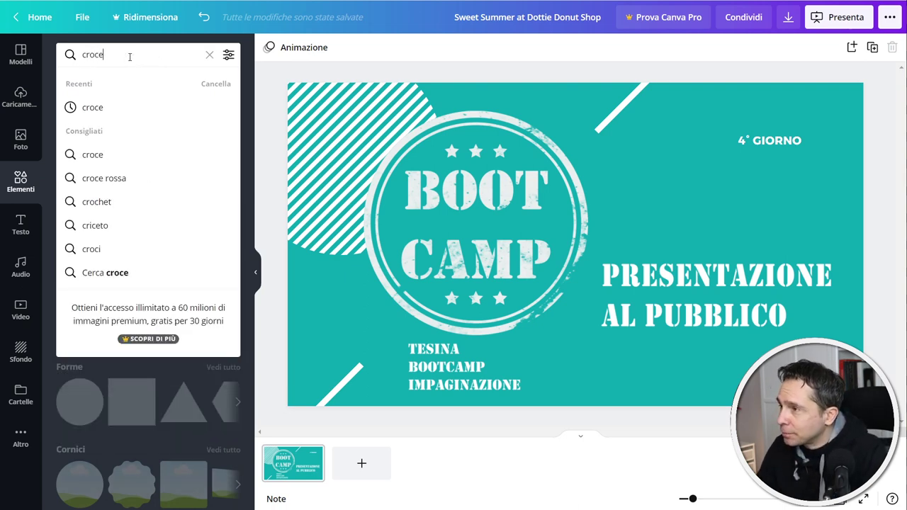
{"action": "key", "text": "Return"}
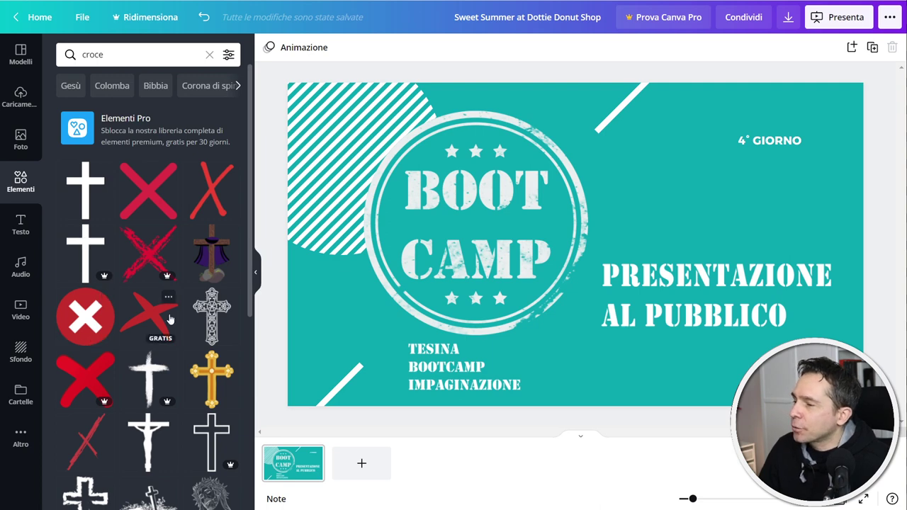
{"action": "scroll", "coordinate": [167, 383], "scroll_direction": "down", "scroll_amount": 4}
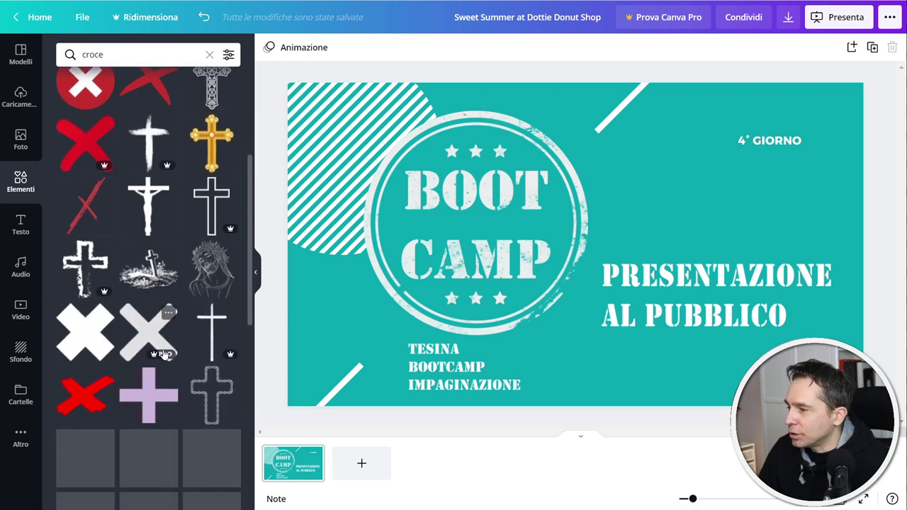
{"action": "left_click_drag", "start_coordinate": [148, 401], "coordinate": [661, 145]}
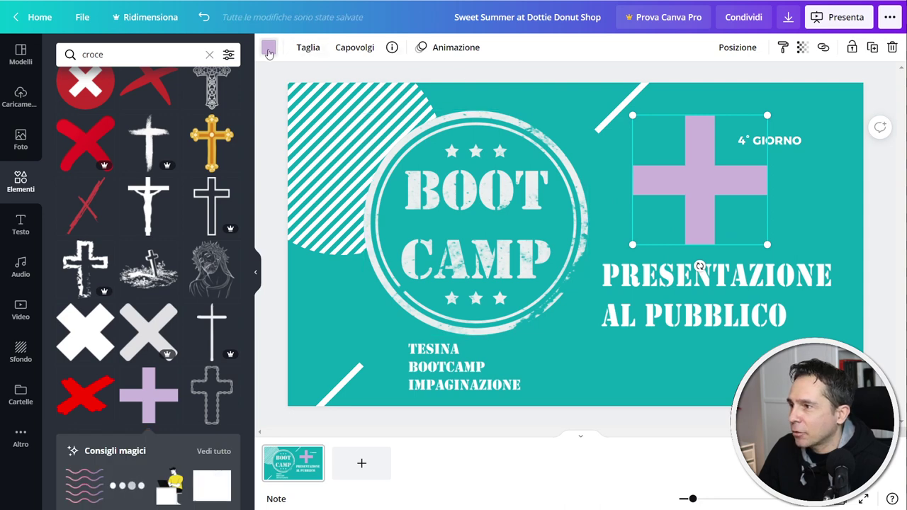
Recolour the cross with the white document colour and shrink it to a small plus sign beside the "4° GIORNO" title
{"action": "left_click", "coordinate": [268, 47]}
{"action": "left_click", "coordinate": [162, 110]}
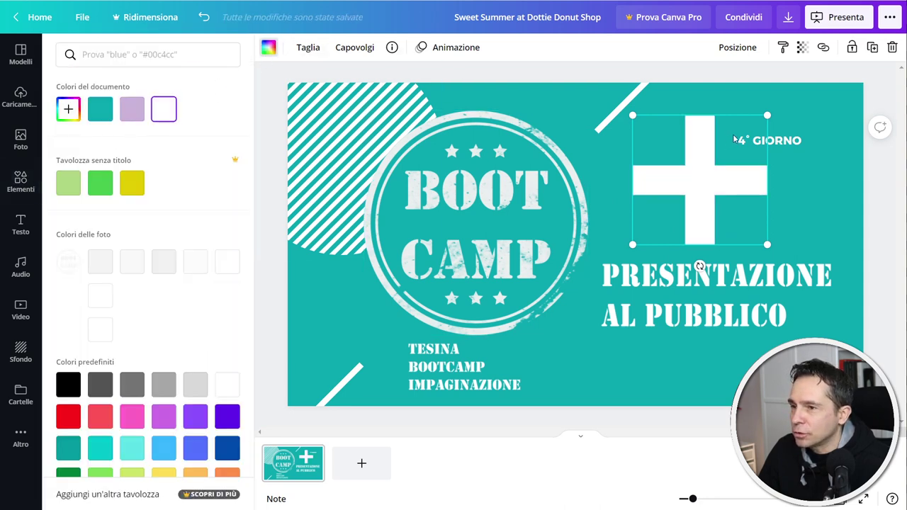
{"action": "left_click_drag", "start_coordinate": [768, 115], "coordinate": [728, 158]}
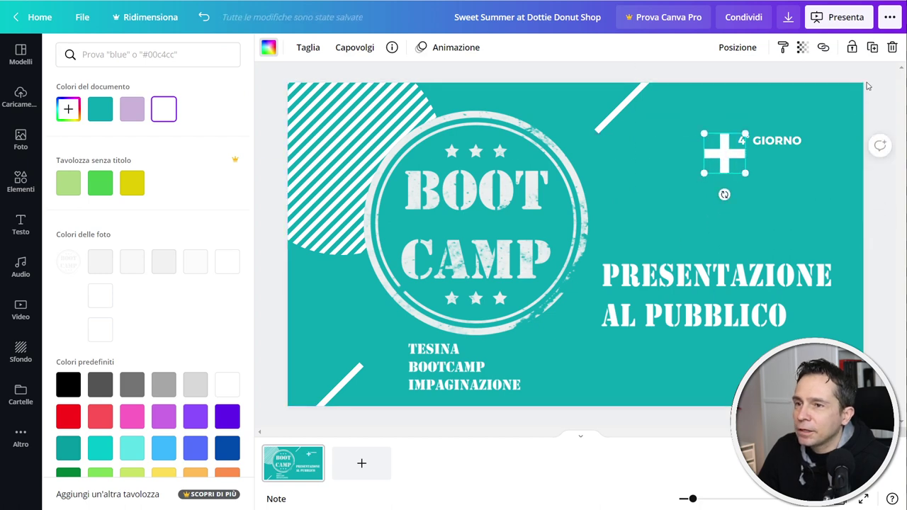
{"action": "left_click", "coordinate": [20, 181]}
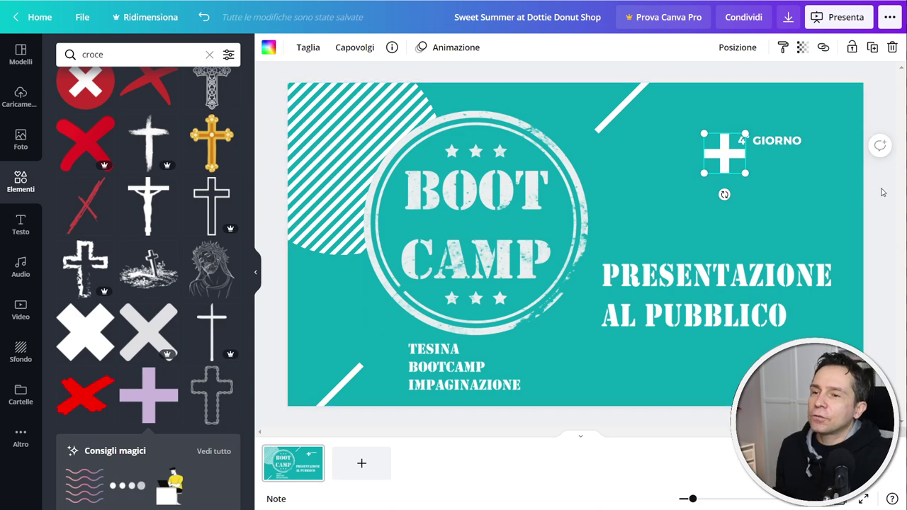
{"action": "left_click", "coordinate": [825, 189]}
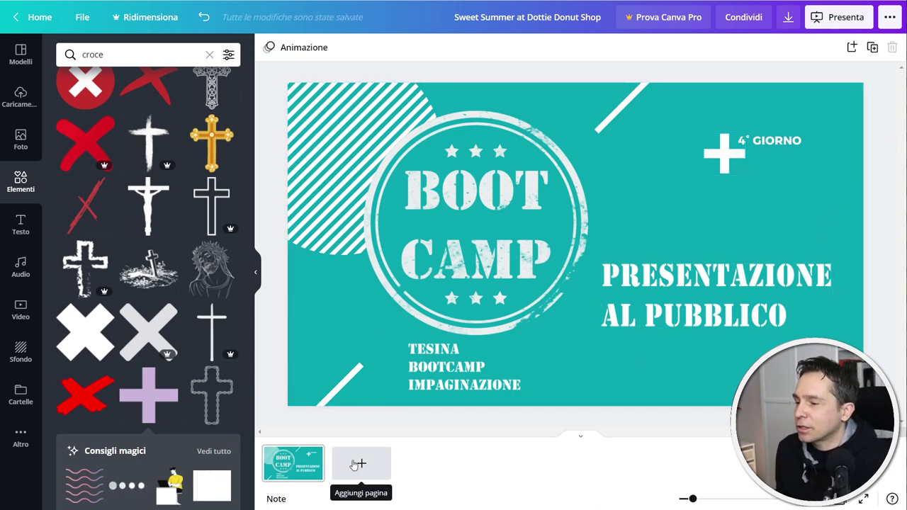
Collapse and restore the page thumbnail strip twice to compare the two page views
{"action": "left_click", "coordinate": [581, 441]}
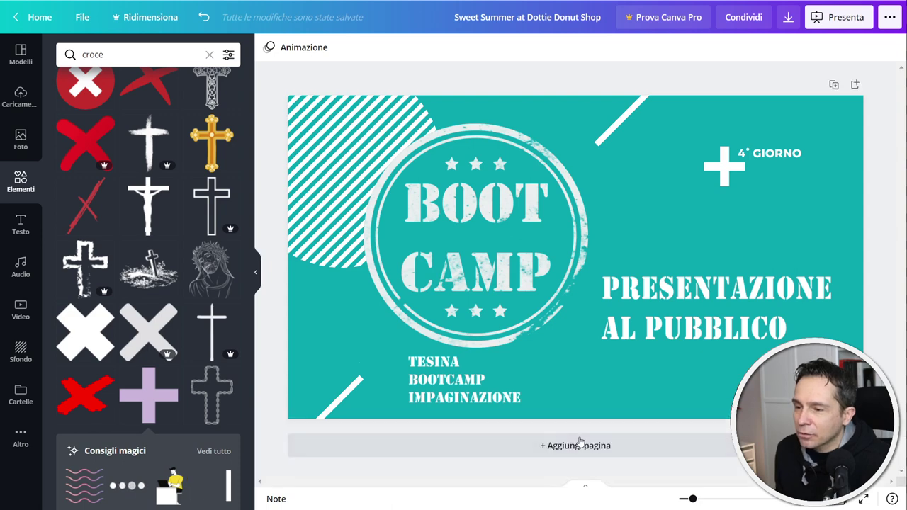
{"action": "left_click", "coordinate": [584, 491]}
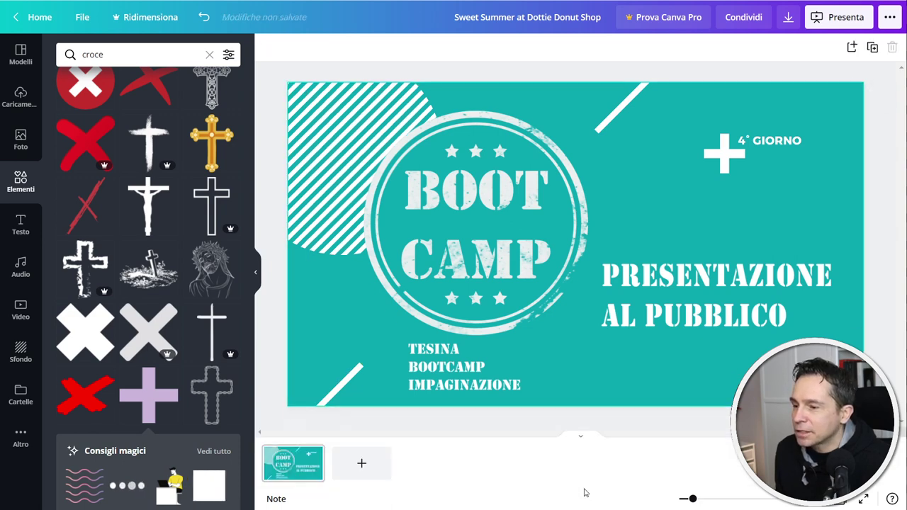
{"action": "left_click", "coordinate": [582, 442]}
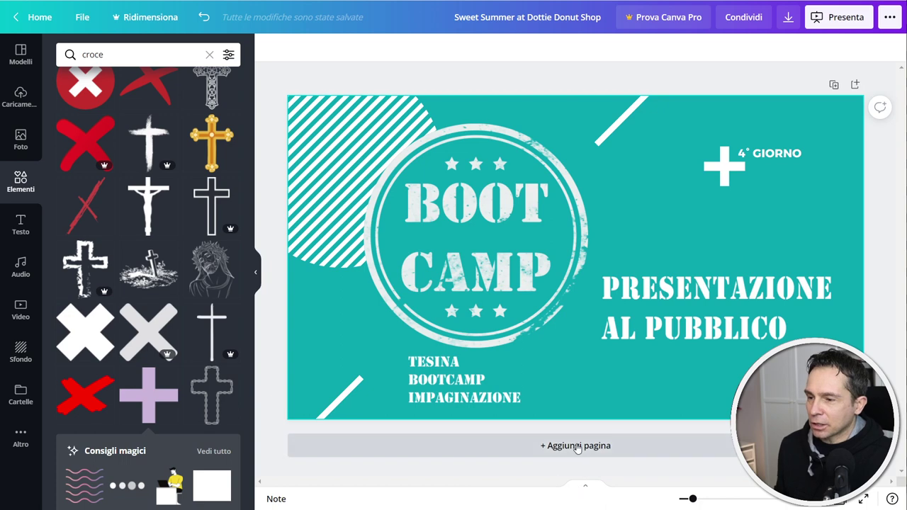
{"action": "left_click", "coordinate": [587, 491]}
Add a second page and apply the "Reach Out" layout from the Pale Blue and Violet Donut Memphis Cool Presentation template
{"action": "left_click", "coordinate": [376, 467]}
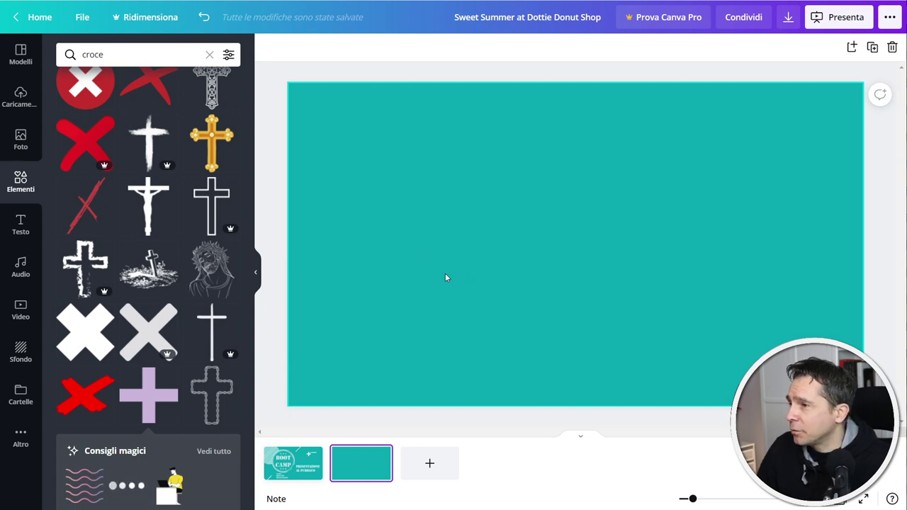
{"action": "left_click", "coordinate": [20, 60]}
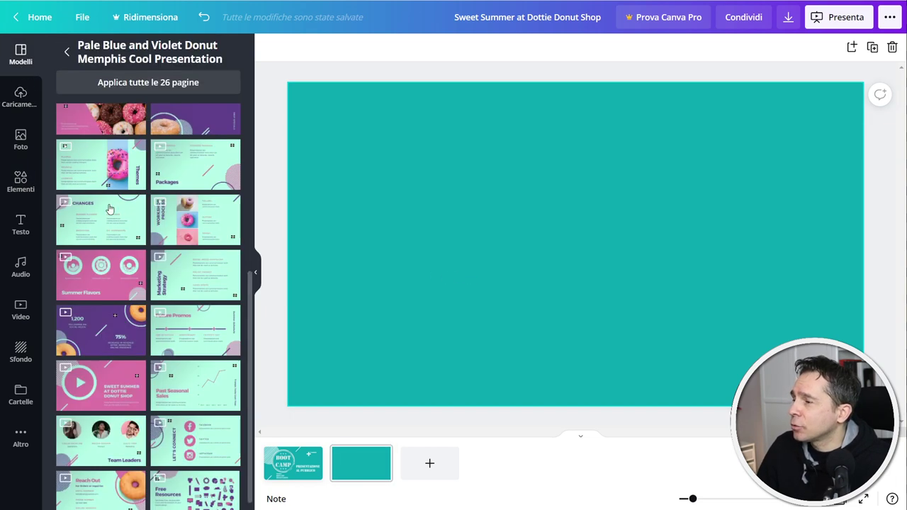
{"action": "scroll", "coordinate": [196, 256], "scroll_direction": "down", "scroll_amount": 1}
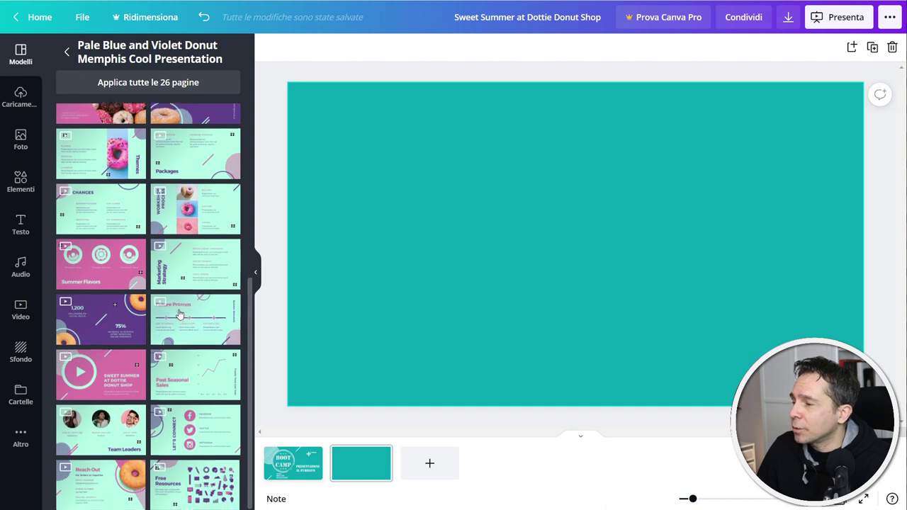
{"action": "scroll", "coordinate": [249, 308], "scroll_direction": "up", "scroll_amount": 5}
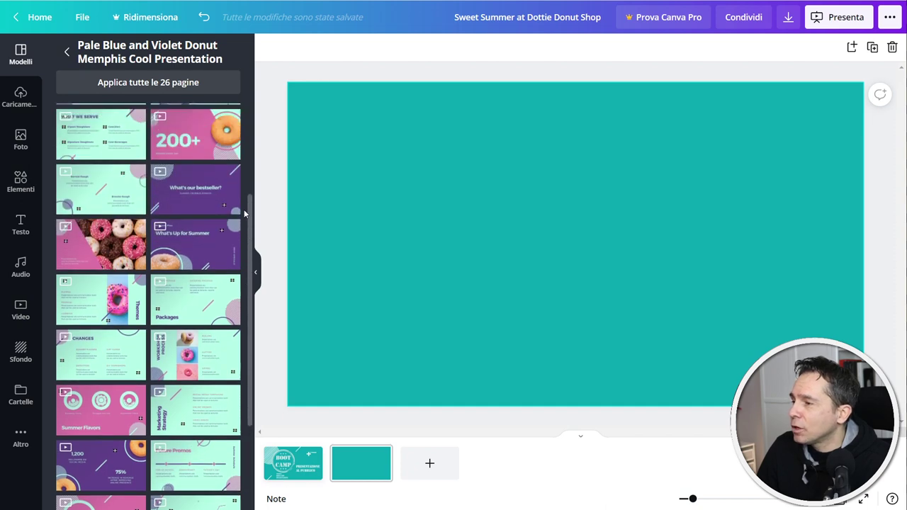
{"action": "scroll", "coordinate": [242, 370], "scroll_direction": "down", "scroll_amount": 5}
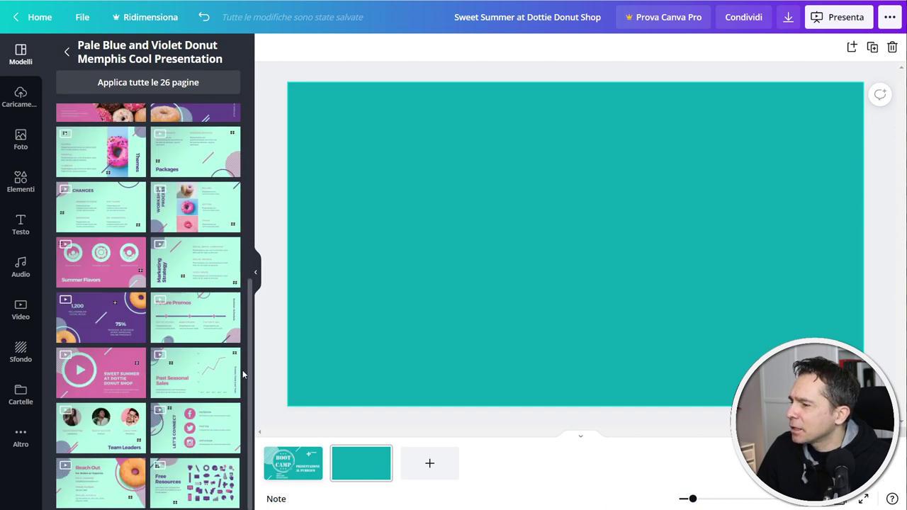
{"action": "left_click", "coordinate": [89, 497]}
{"action": "left_click", "coordinate": [357, 397]}
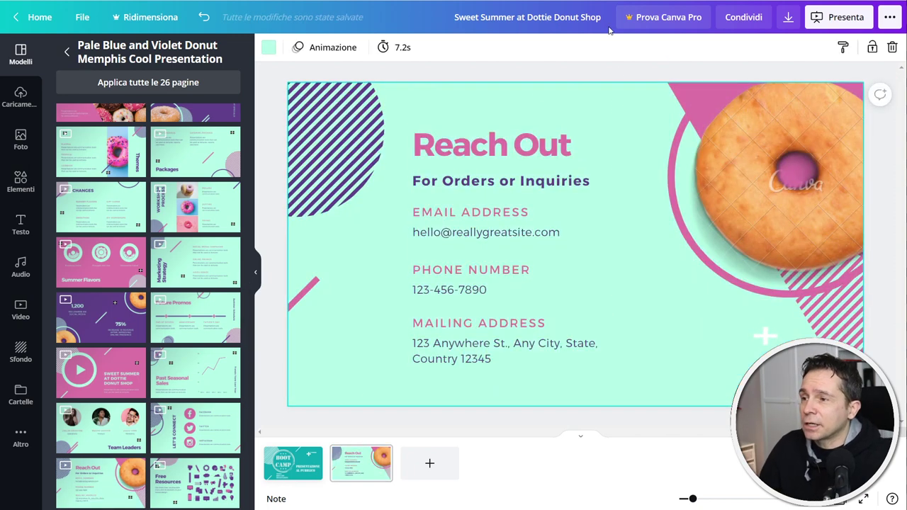
Delete the white plus sign and the doughnut photo from the "Reach Out" slide
{"action": "left_click", "coordinate": [765, 336]}
{"action": "key", "text": "Delete"}
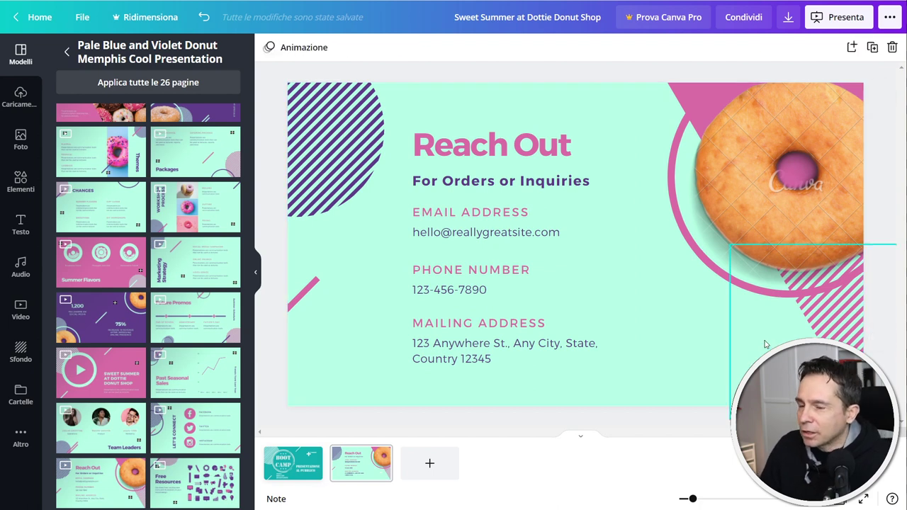
{"action": "left_click", "coordinate": [761, 185]}
{"action": "key", "text": "Delete"}
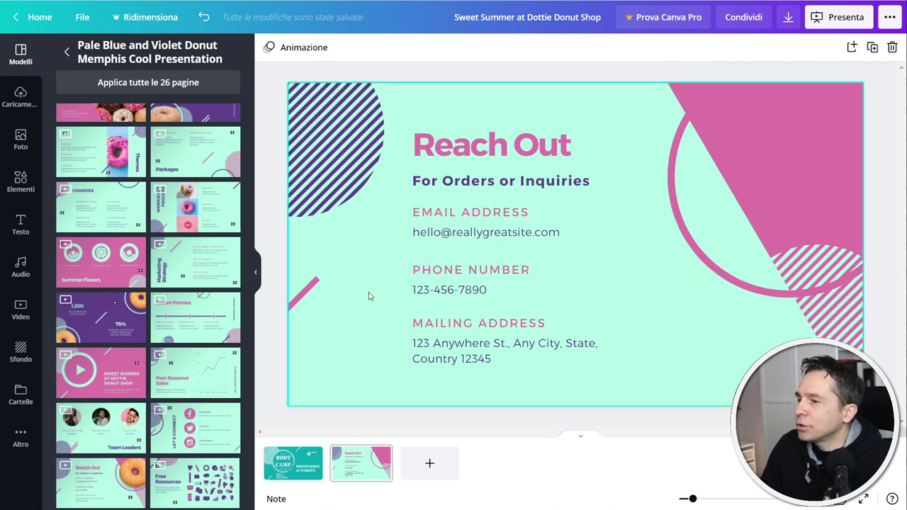
Ungroup the contact text block and delete all its text lines except the "Reach Out" title
{"action": "left_click", "coordinate": [487, 215]}
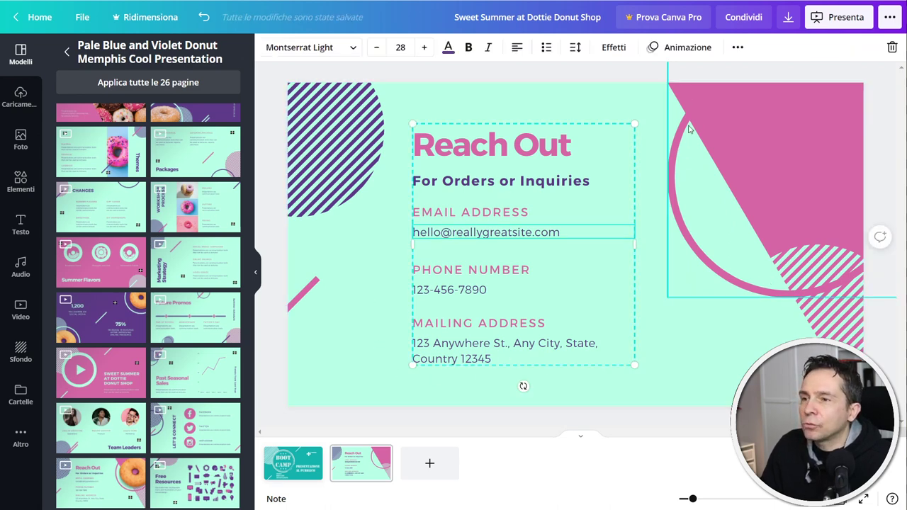
{"action": "right_click", "coordinate": [568, 183]}
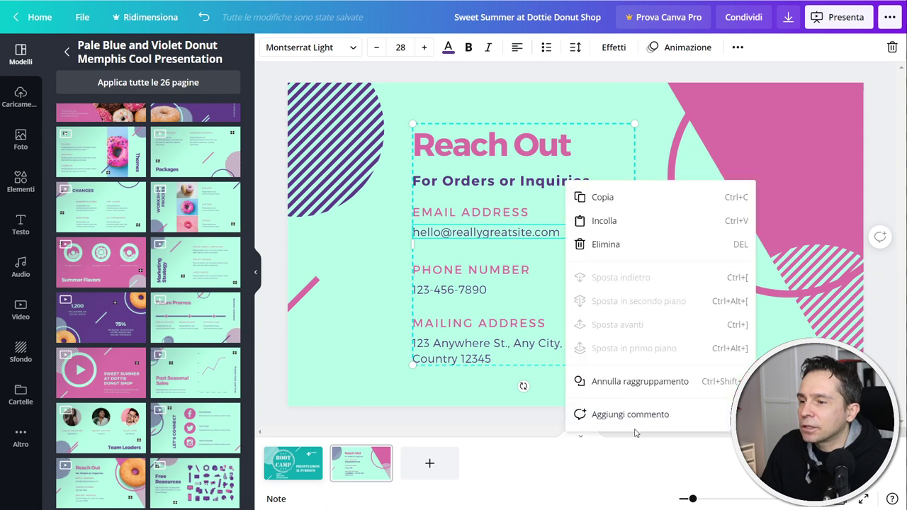
{"action": "left_click", "coordinate": [634, 381]}
{"action": "left_click_drag", "start_coordinate": [612, 410], "coordinate": [468, 188]}
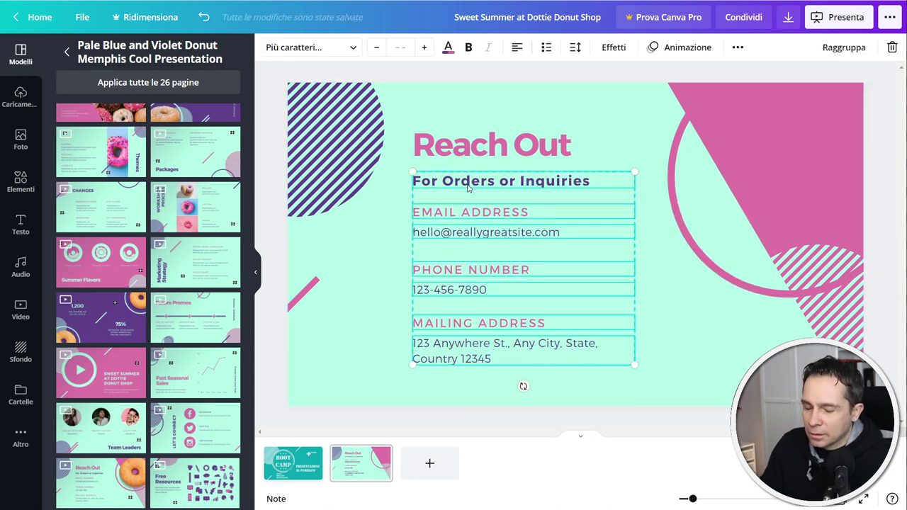
{"action": "key", "text": "Delete"}
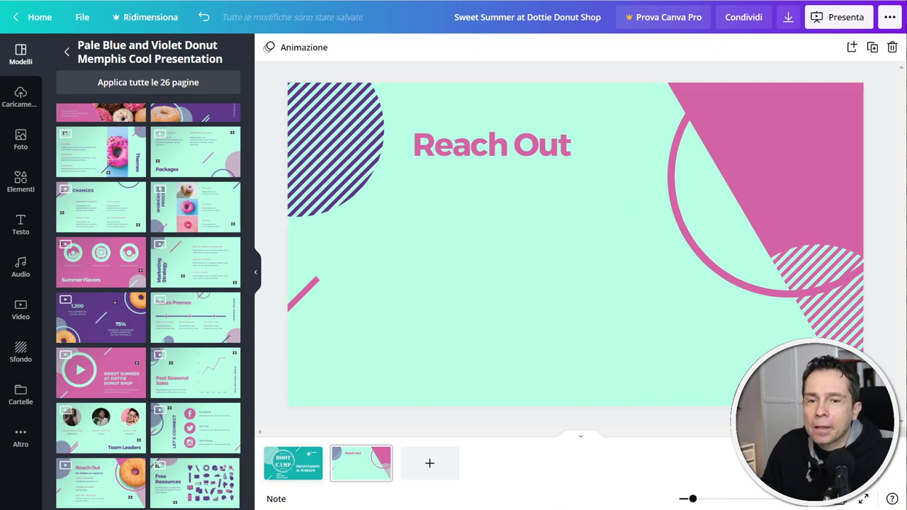
Move the "Reach Out" title down to mid-slide and recolour it with the teal document colour
{"action": "left_click_drag", "start_coordinate": [485, 146], "coordinate": [484, 261]}
{"action": "left_click", "coordinate": [448, 47]}
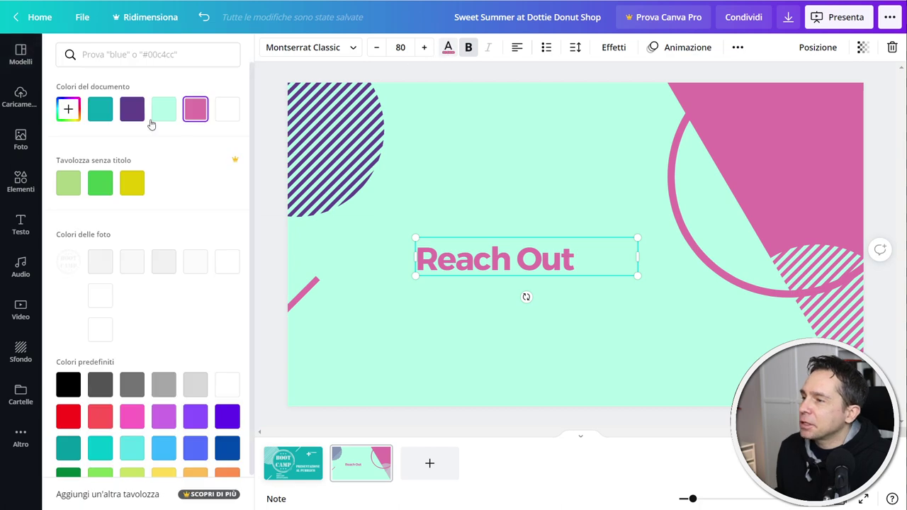
{"action": "left_click", "coordinate": [107, 113]}
Switch the title to uppercase and replace its text with "ERRORI"
{"action": "key", "text": "Return"}
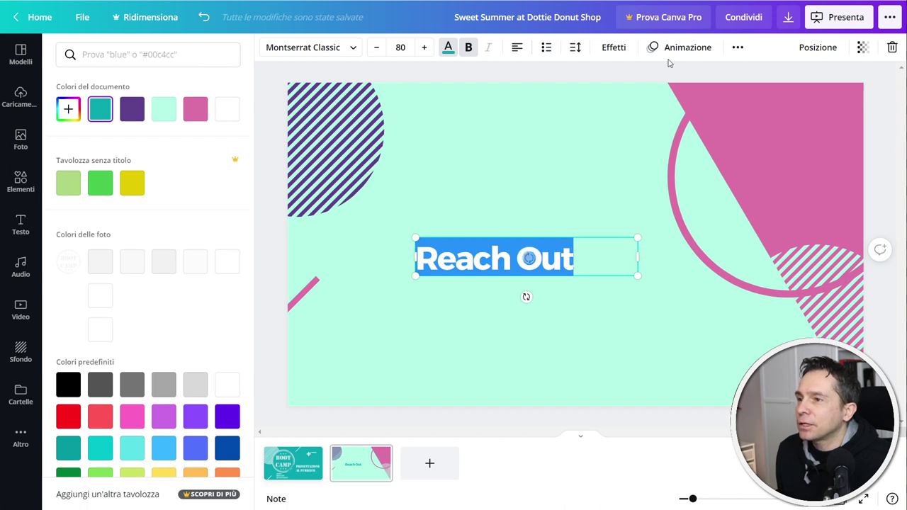
{"action": "left_click", "coordinate": [737, 49]}
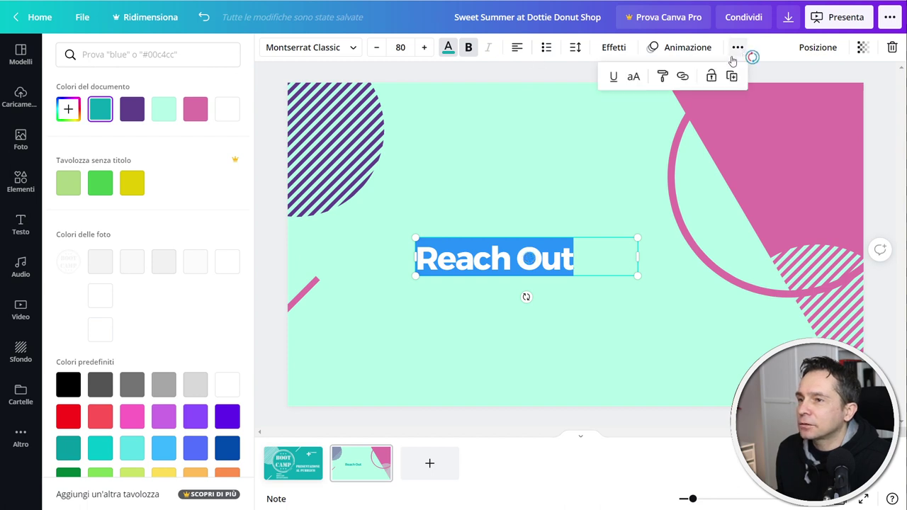
{"action": "left_click", "coordinate": [634, 79]}
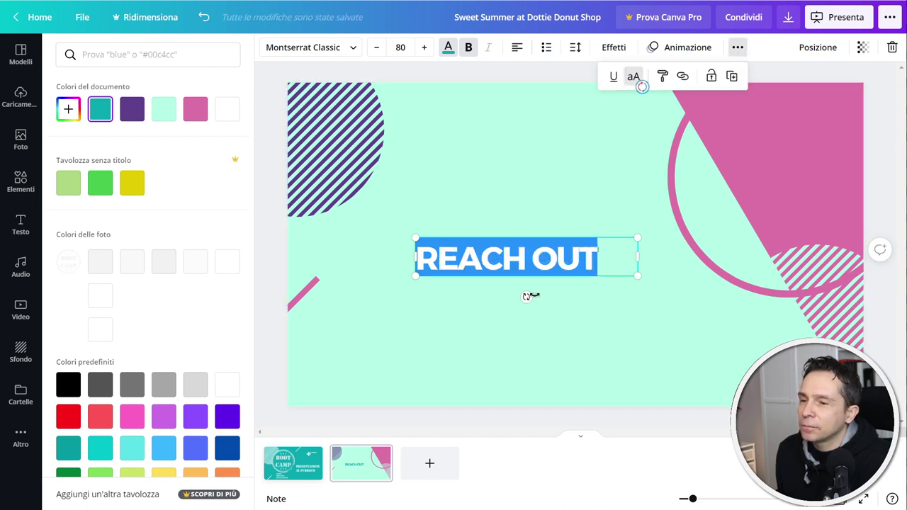
{"action": "type", "text": "ERRORI"}
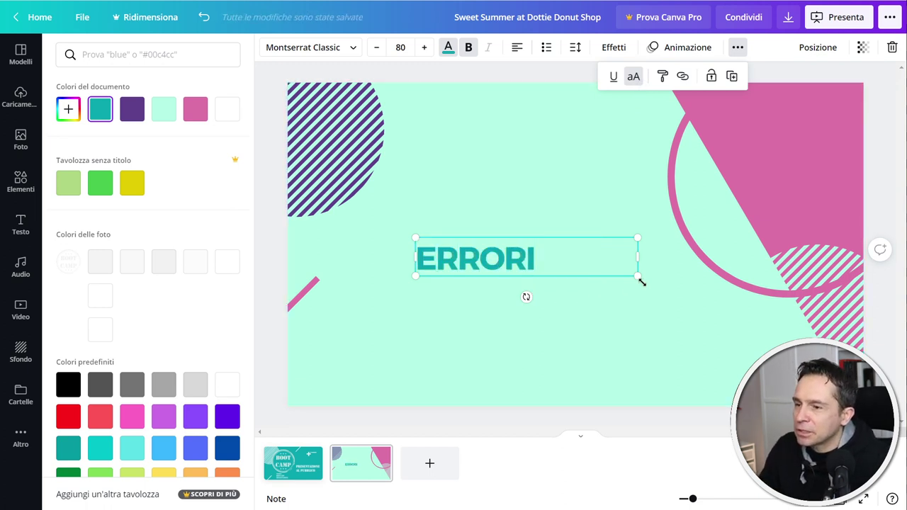
Enlarge the "ERRORI" title, widening its text box and setting the font size to 160
{"action": "left_click_drag", "start_coordinate": [648, 291], "coordinate": [797, 310]}
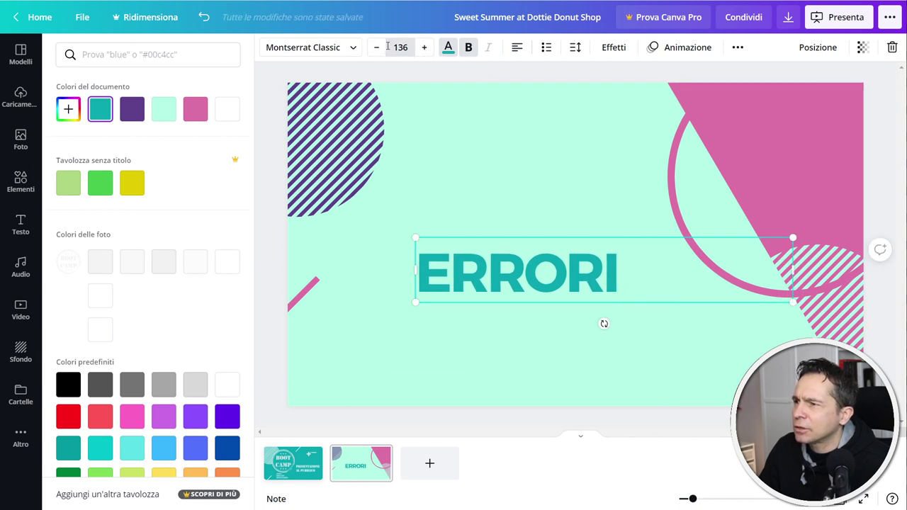
{"action": "left_click", "coordinate": [397, 48]}
{"action": "type", "text": "160"}
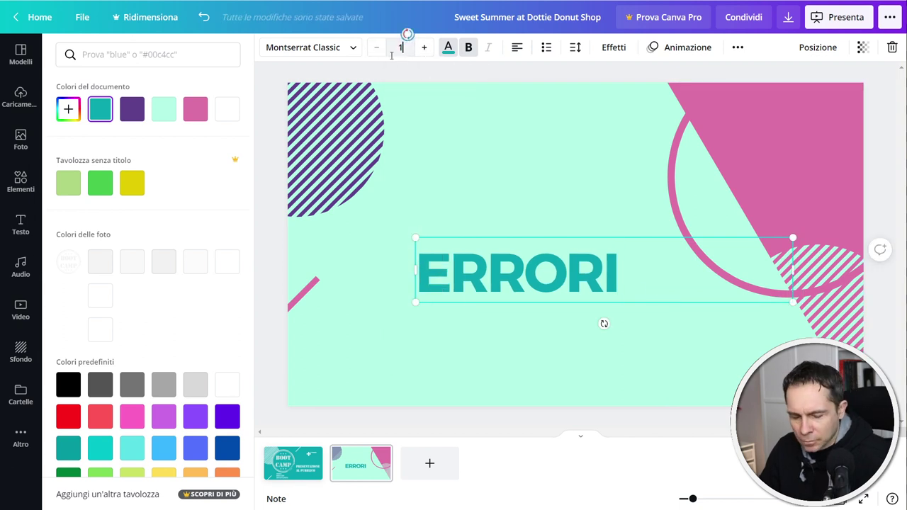
{"action": "key", "text": "Return"}
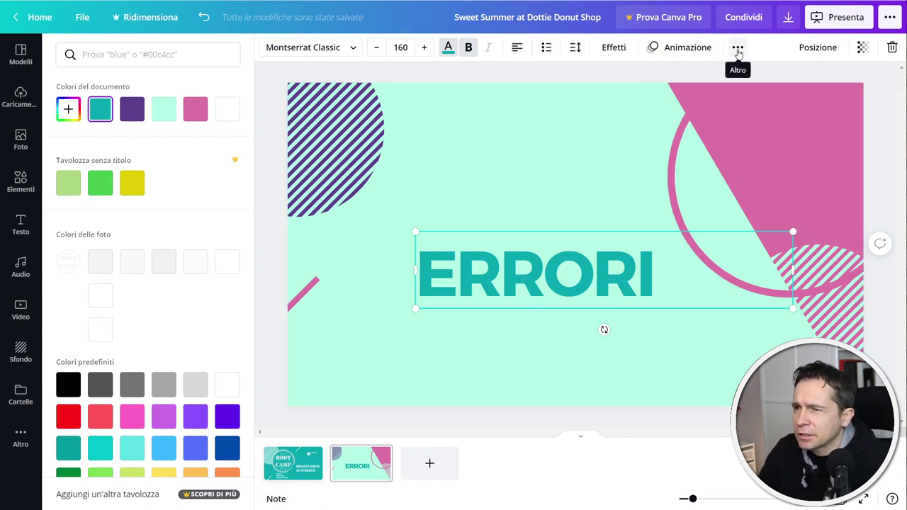
Set the letter spacing of the "ERRORI" title to 0
{"action": "left_click", "coordinate": [576, 48]}
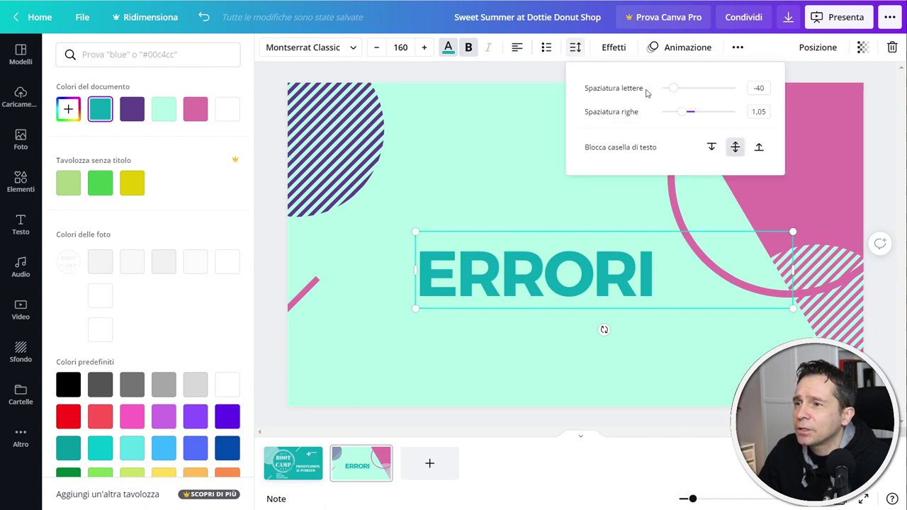
{"action": "left_click_drag", "start_coordinate": [674, 91], "coordinate": [679, 90]}
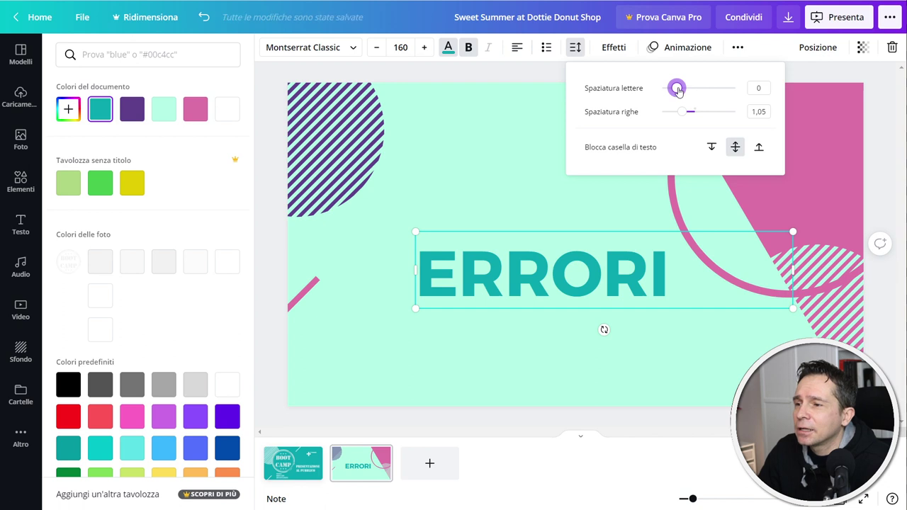
{"action": "left_click", "coordinate": [677, 430]}
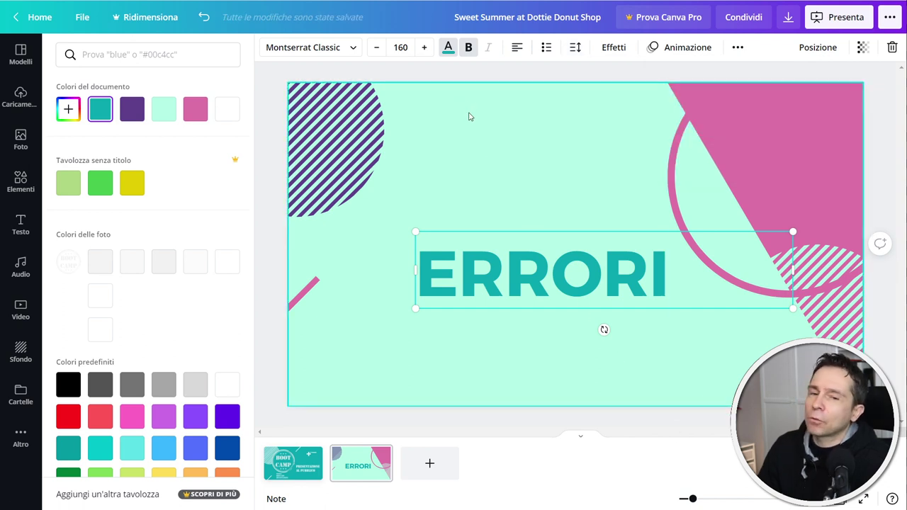
Try the white document colour on the "ERRORI" title, then undo the latest title changes
{"action": "key", "text": "Escape"}
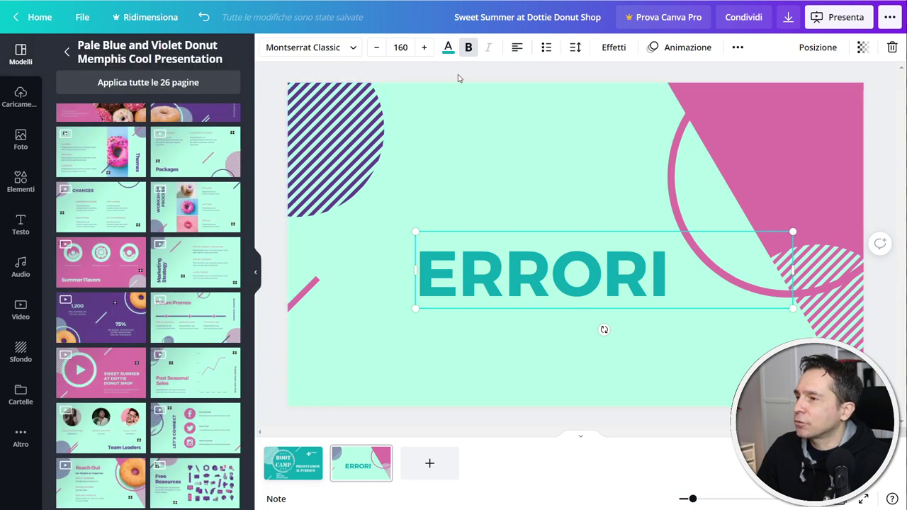
{"action": "left_click", "coordinate": [448, 46]}
{"action": "left_click", "coordinate": [225, 112]}
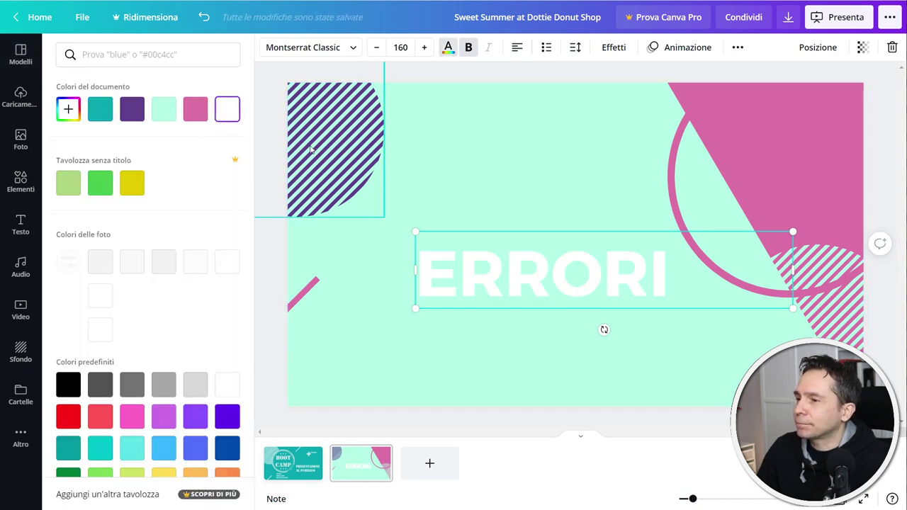
{"action": "key", "text": "ctrl+z"}
{"action": "key", "text": "Escape"}
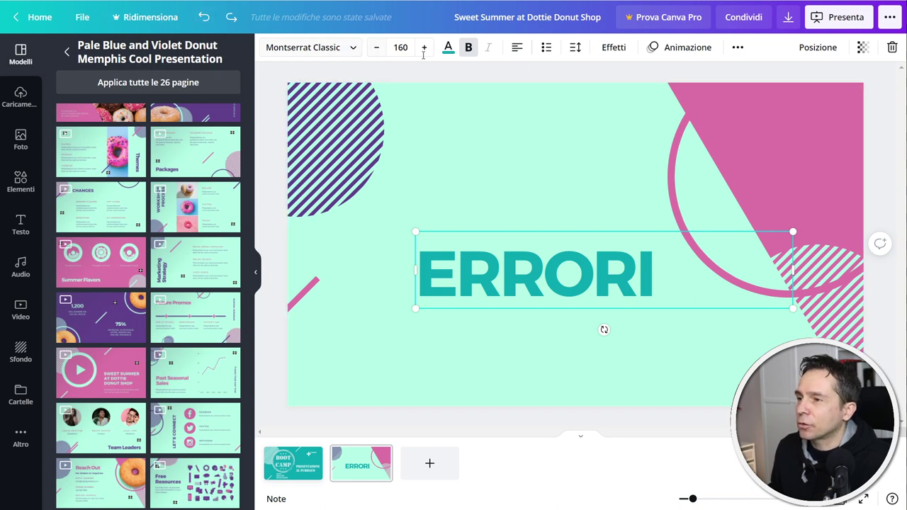
Set the second slide's background to the white document colour
{"action": "left_click", "coordinate": [476, 105]}
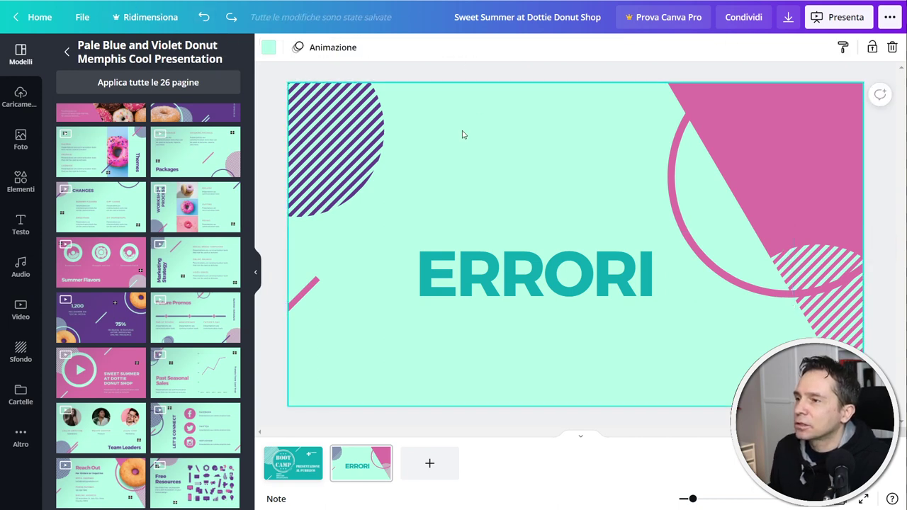
{"action": "left_click", "coordinate": [268, 47]}
{"action": "left_click", "coordinate": [226, 108]}
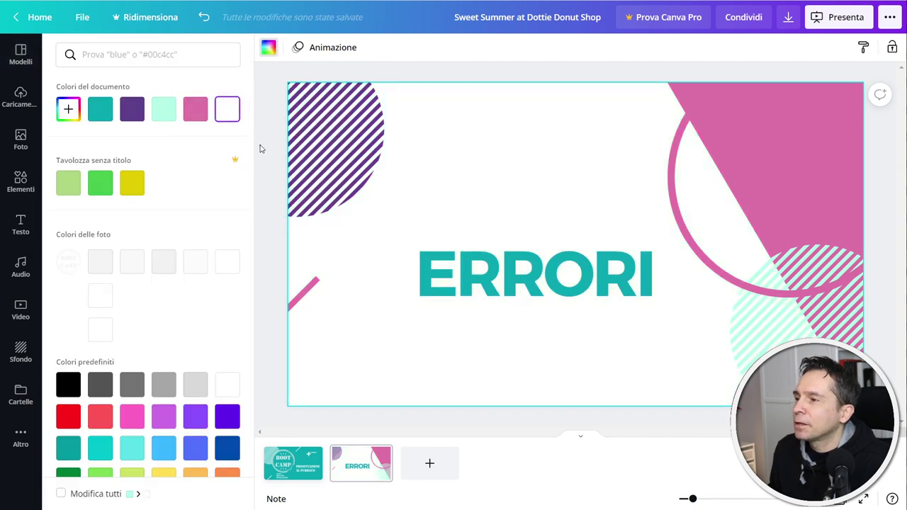
{"action": "left_click", "coordinate": [314, 152]}
{"action": "left_click", "coordinate": [773, 283], "text": "shift"}
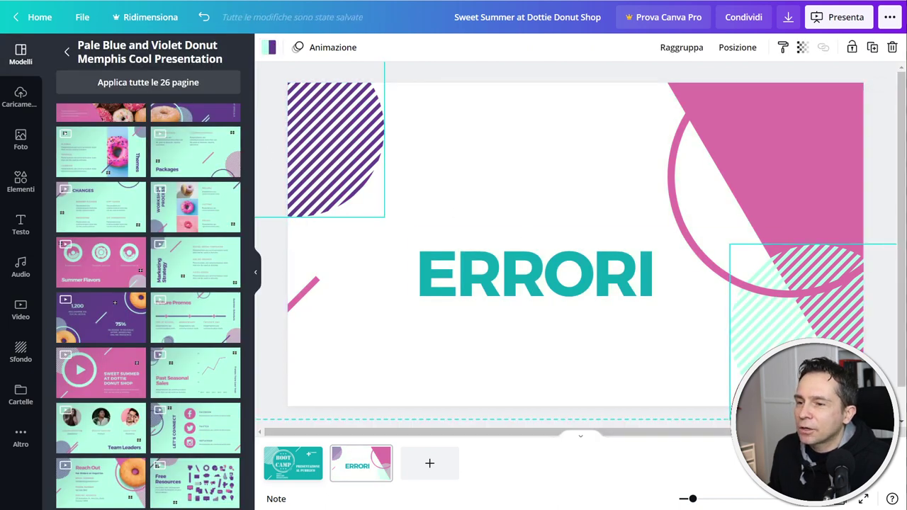
{"action": "left_click", "coordinate": [692, 234], "text": "shift"}
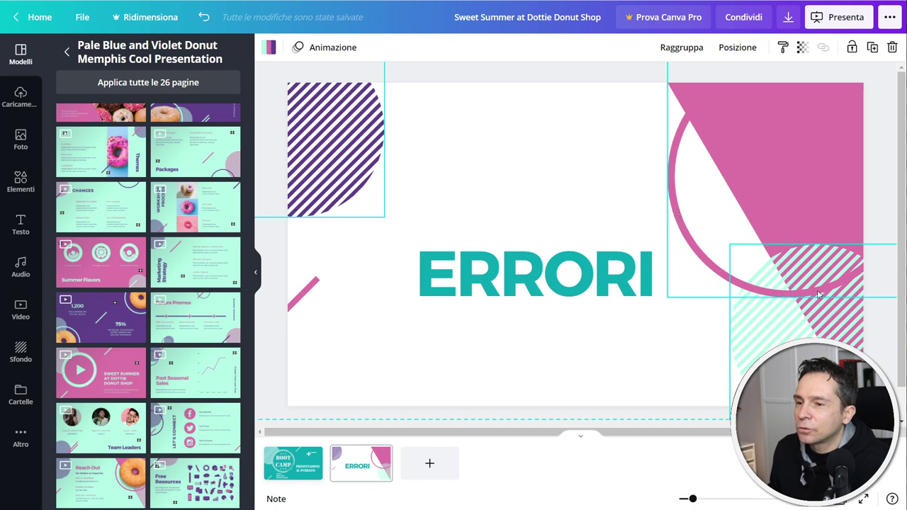
{"action": "left_click", "coordinate": [855, 193], "text": "shift"}
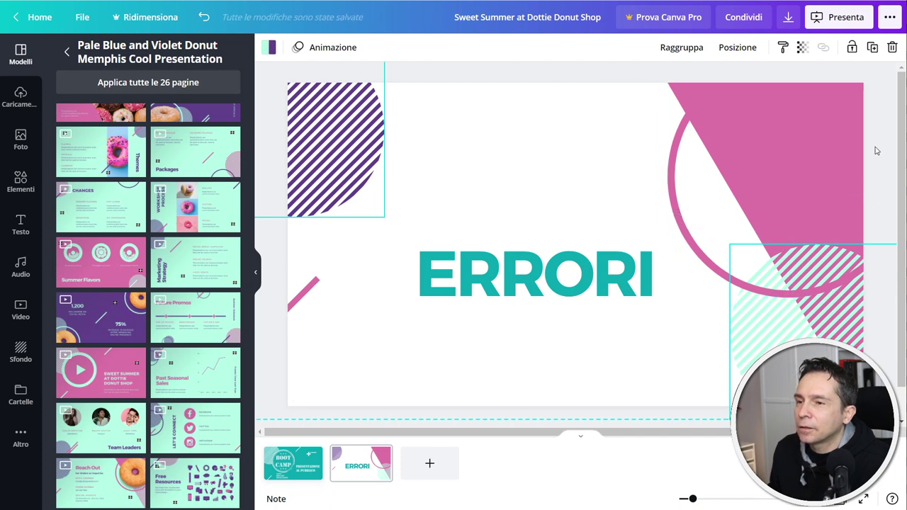
{"action": "left_click", "coordinate": [880, 88]}
Select the triangle, the ring and both striped circles together and recolour them with the teal document colour
{"action": "left_click_drag", "start_coordinate": [881, 88], "coordinate": [748, 170]}
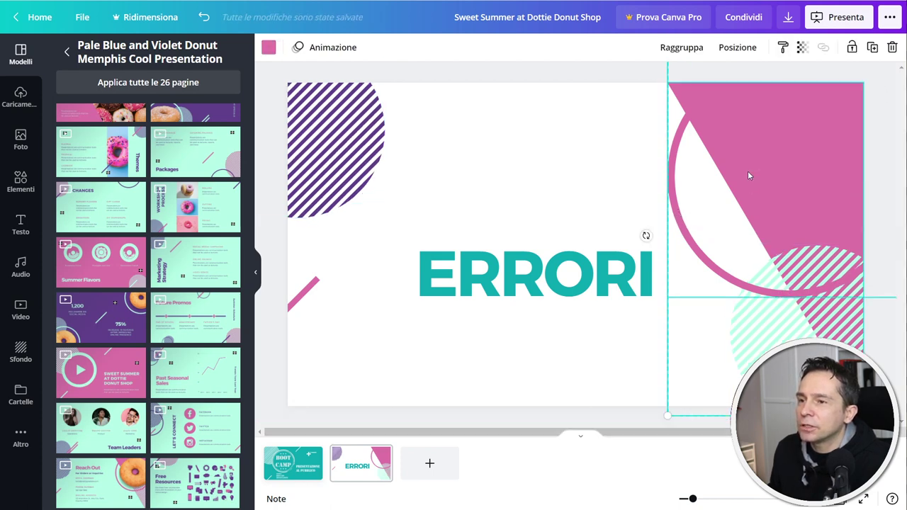
{"action": "left_click", "coordinate": [333, 177], "text": "shift"}
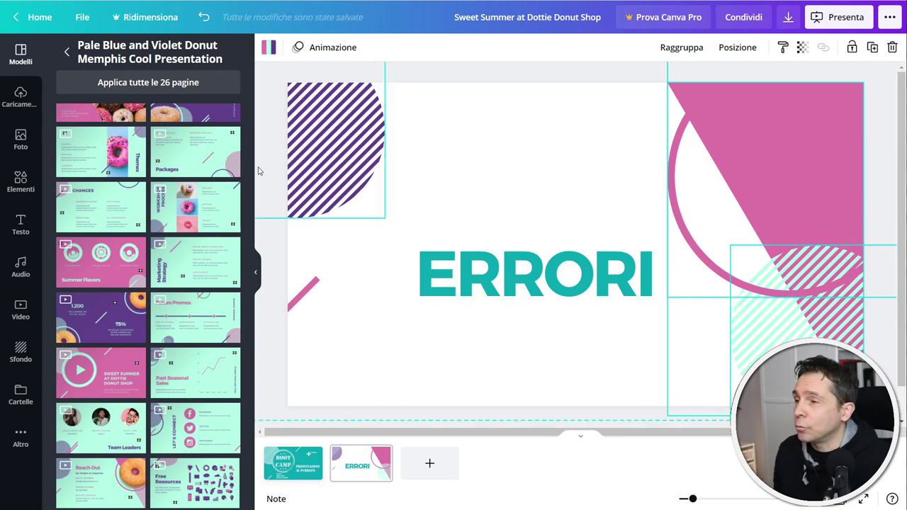
{"action": "left_click", "coordinate": [268, 47]}
{"action": "left_click", "coordinate": [102, 115]}
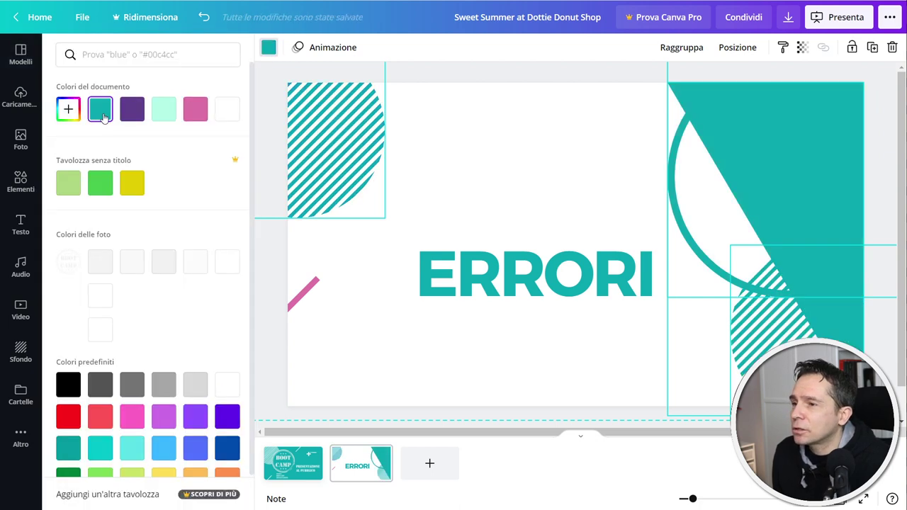
Undo the teal recolouring of the triangle, the ring and both striped circles on the "ERRORI" slide
{"action": "left_click", "coordinate": [312, 293]}
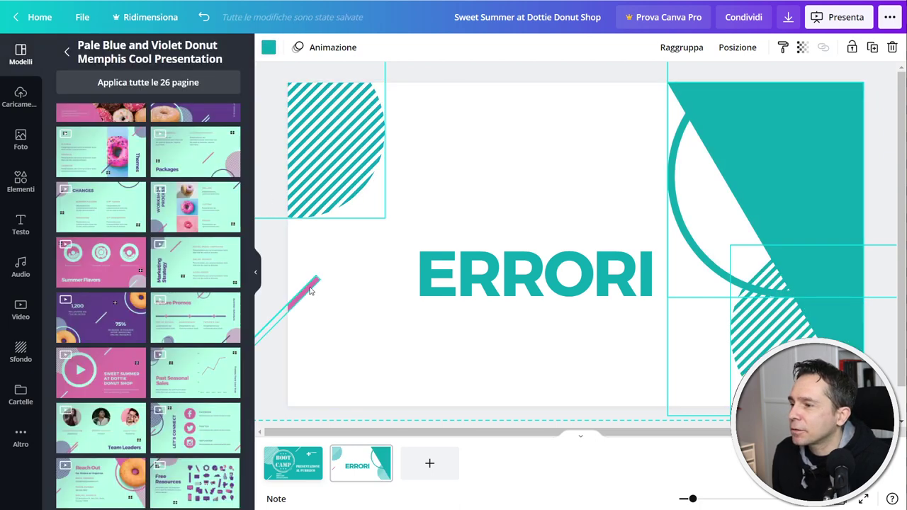
{"action": "left_click", "coordinate": [268, 48]}
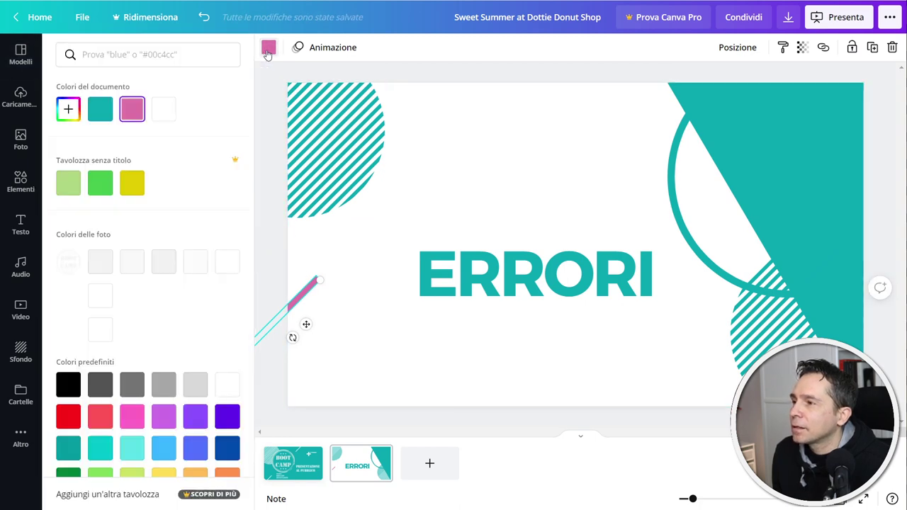
{"action": "left_click", "coordinate": [279, 200]}
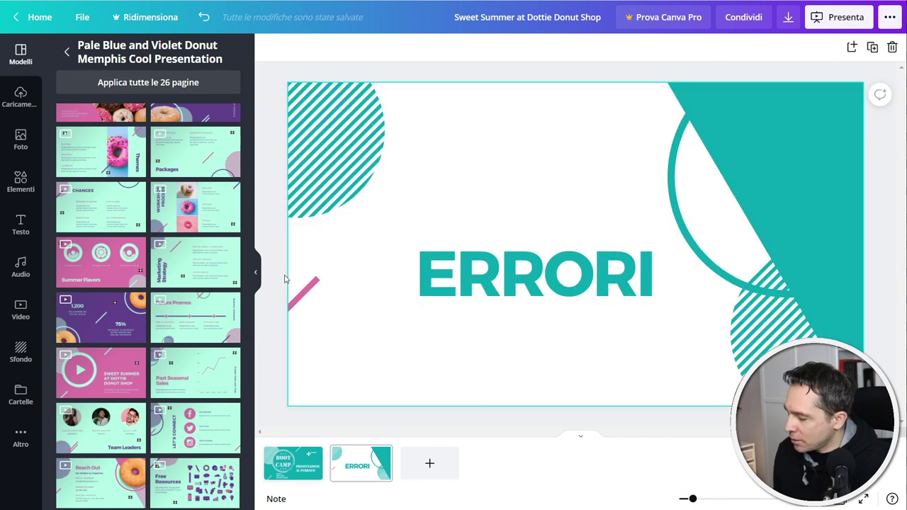
{"action": "key", "text": "ctrl+z"}
{"action": "left_click", "coordinate": [331, 157]}
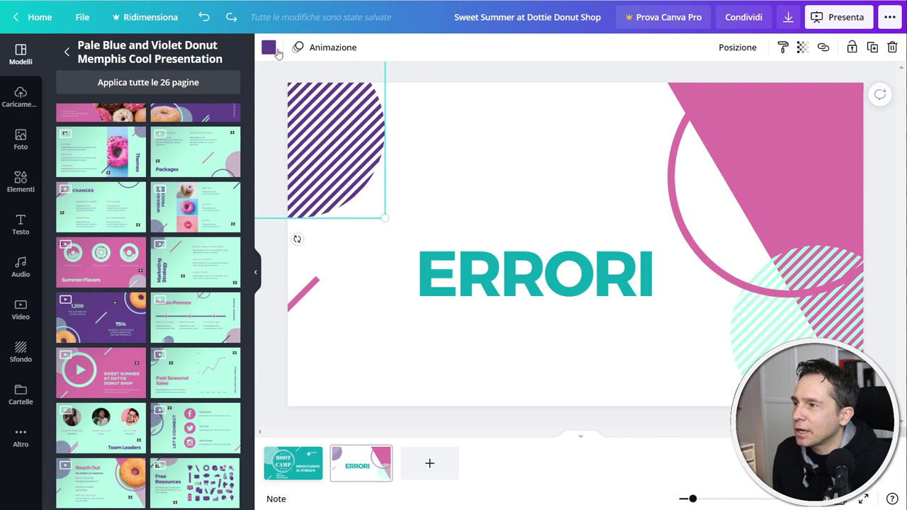
{"action": "left_click", "coordinate": [273, 49]}
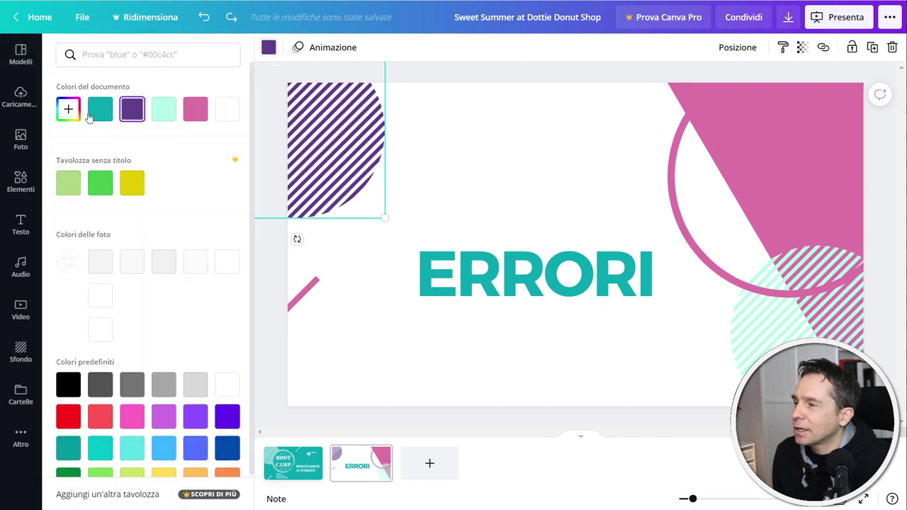
{"action": "left_click", "coordinate": [294, 241]}
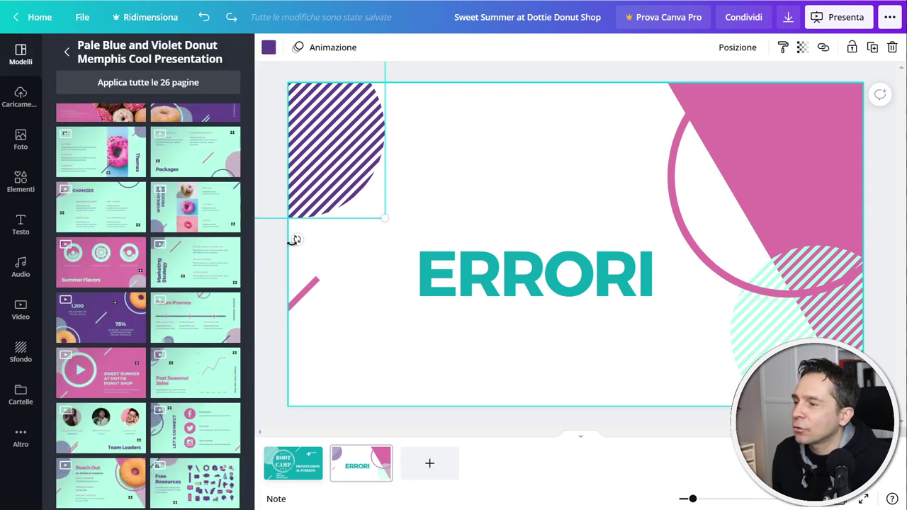
Recolour the short pink diagonal line at the slide's left edge with the purple document colour
{"action": "left_click", "coordinate": [308, 287]}
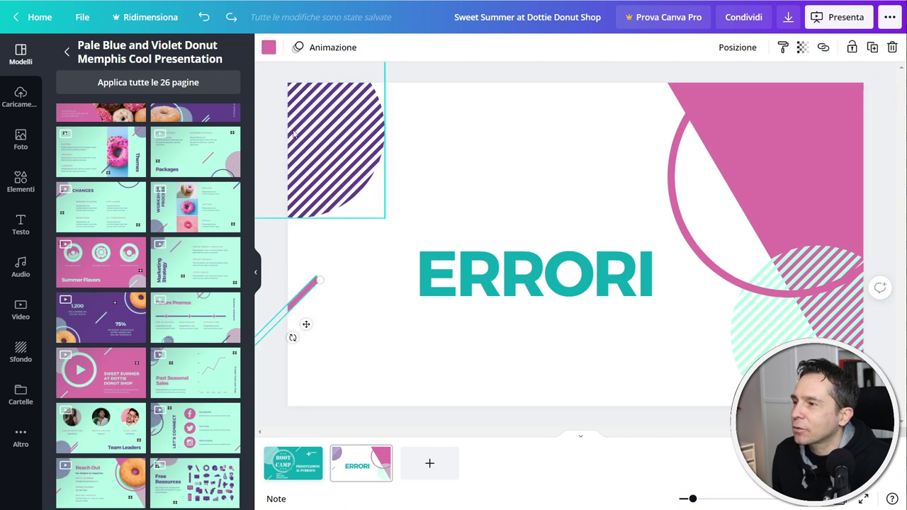
{"action": "left_click", "coordinate": [269, 48]}
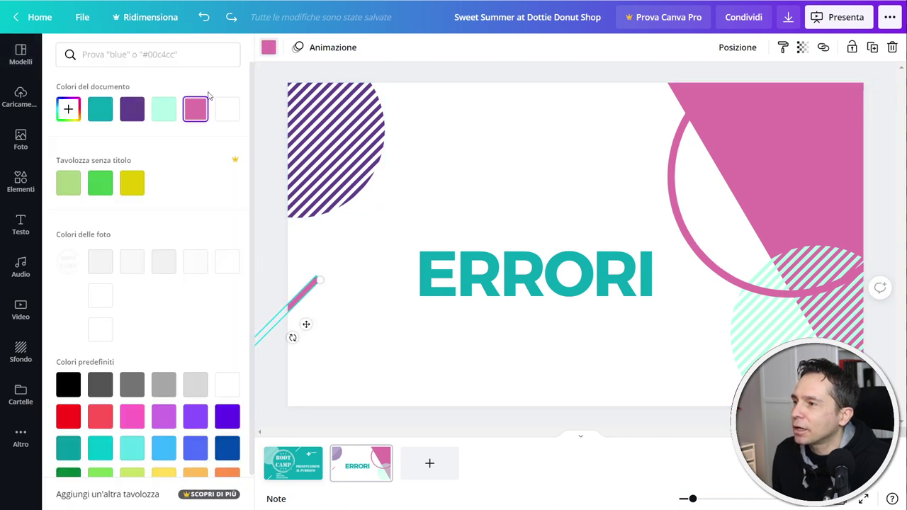
{"action": "left_click", "coordinate": [132, 109]}
{"action": "left_click", "coordinate": [259, 224]}
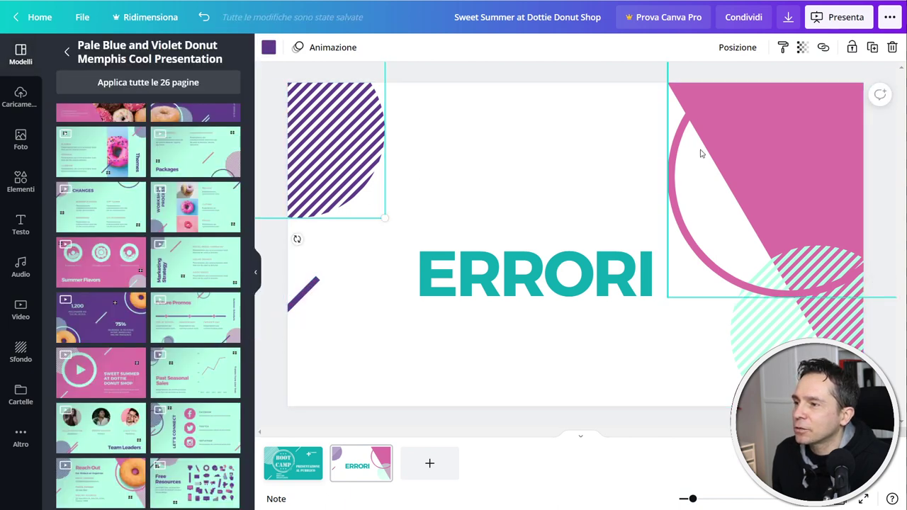
Select the triangle, the ring and both striped circles and recolour them with the teal document colour again
{"action": "mouse_move", "coordinate": [884, 164]}
{"action": "left_mouse_down"}
{"action": "mouse_move", "coordinate": [688, 137]}
{"action": "mouse_move", "coordinate": [644, 234]}
{"action": "mouse_move", "coordinate": [737, 314]}
{"action": "mouse_move", "coordinate": [444, 159]}
{"action": "left_mouse_up"}
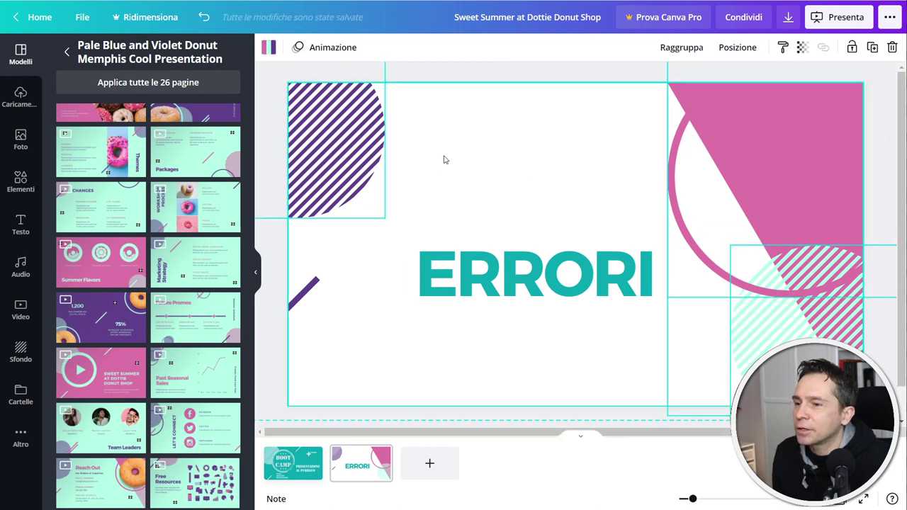
{"action": "left_click", "coordinate": [269, 47]}
{"action": "left_click", "coordinate": [100, 108]}
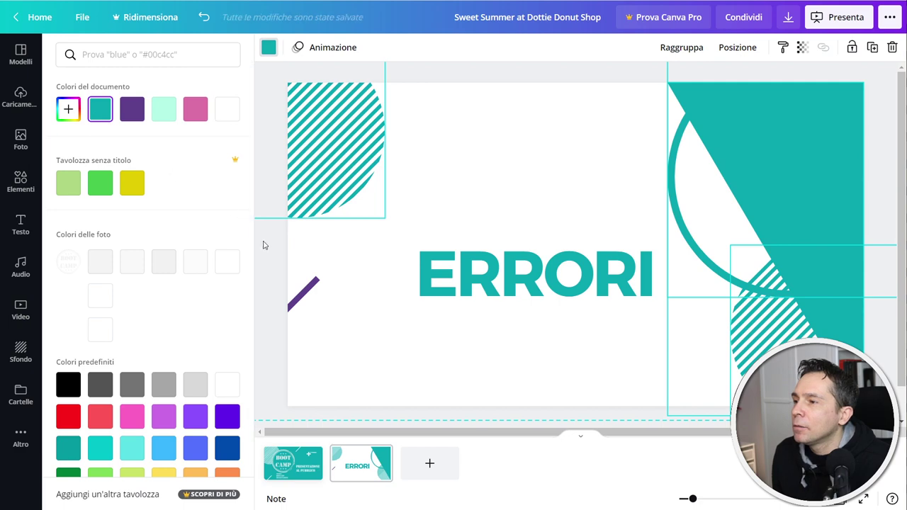
{"action": "left_click", "coordinate": [300, 270]}
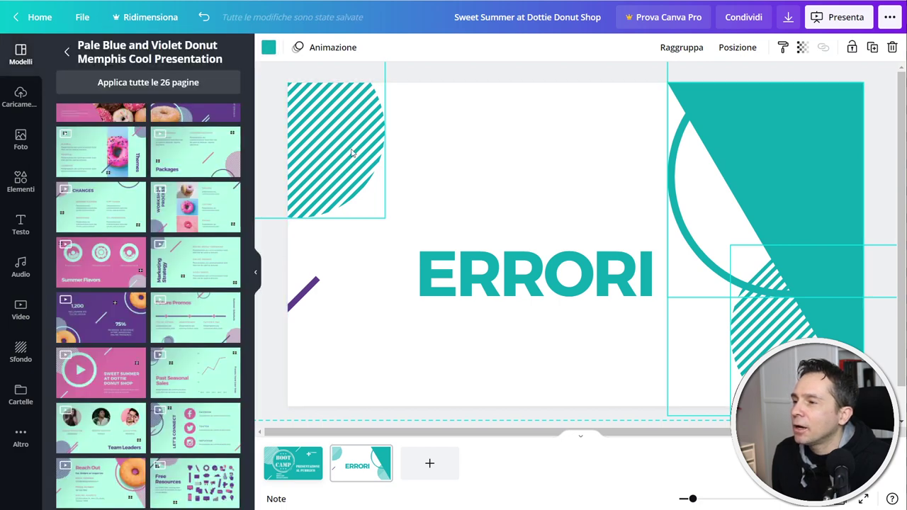
{"action": "key", "text": "ctrl+z"}
{"action": "key", "text": "ctrl+z"}
{"action": "key", "text": "ctrl+shift+z"}
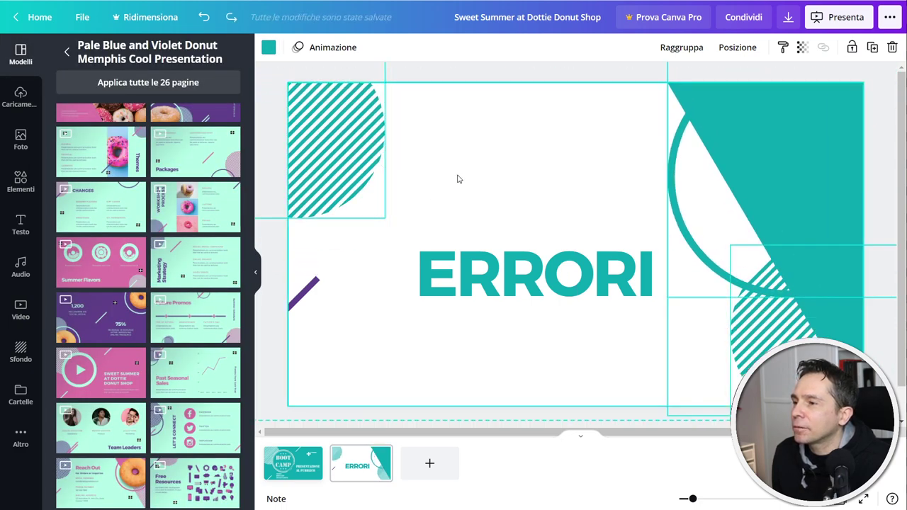
Shrink the upper-left striped circle to about half its size and place it partly off the slide's left edge, above the purple line
{"action": "left_click", "coordinate": [383, 108]}
{"action": "left_click_drag", "start_coordinate": [355, 142], "coordinate": [378, 208]}
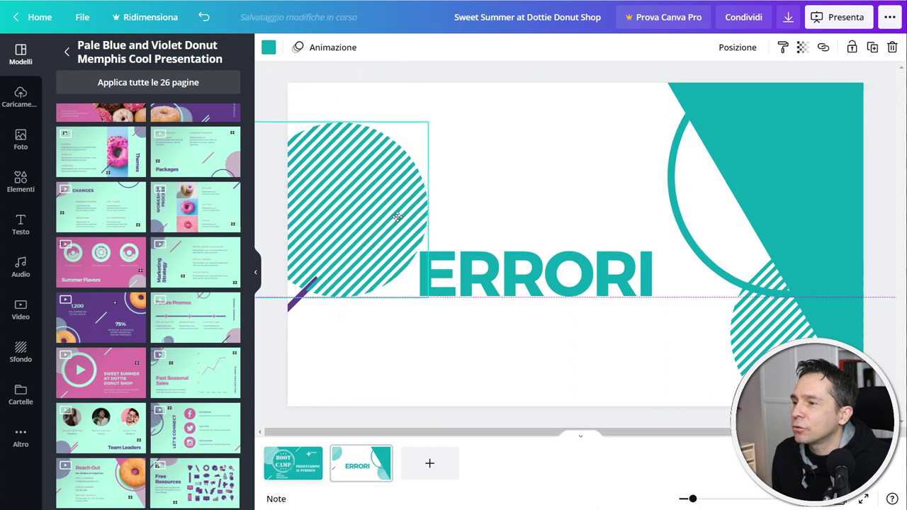
{"action": "left_click_drag", "start_coordinate": [427, 125], "coordinate": [303, 173]}
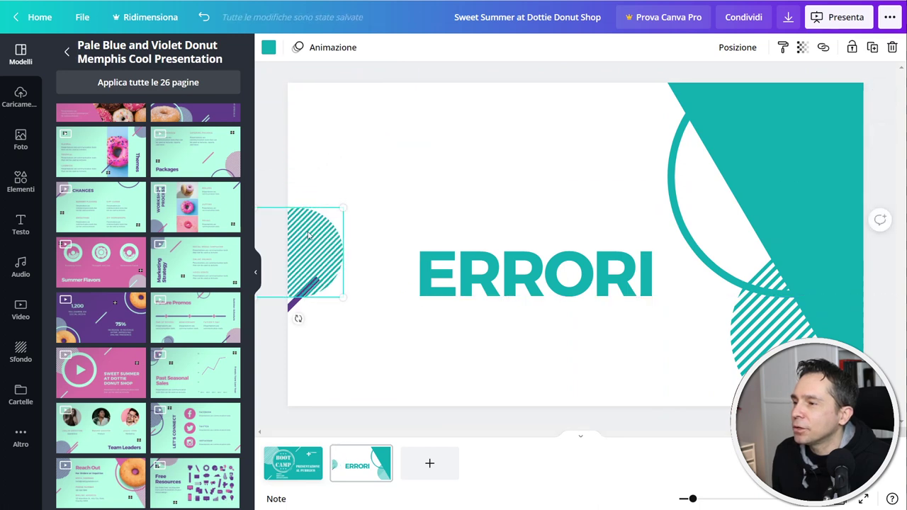
{"action": "left_click_drag", "start_coordinate": [311, 234], "coordinate": [336, 149]}
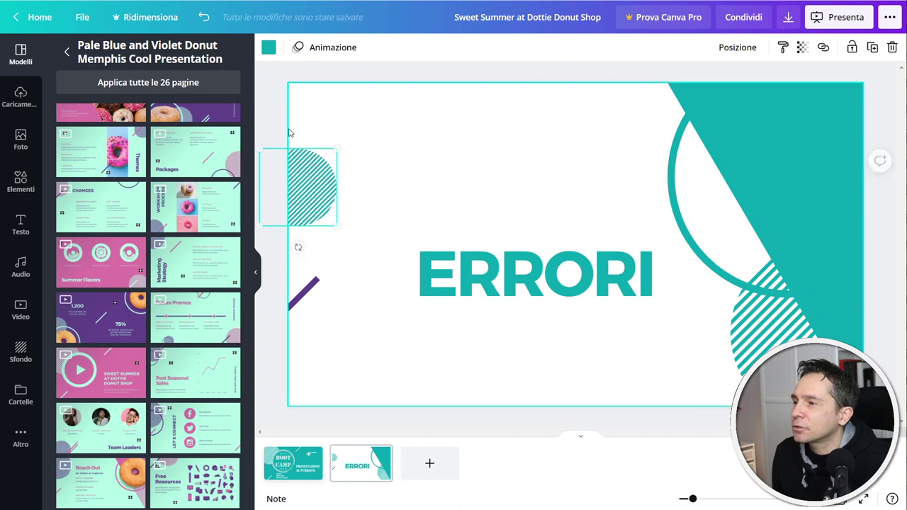
Move the purple diagonal line slightly up and inward, and duplicate it alongside the original
{"action": "left_click", "coordinate": [280, 286]}
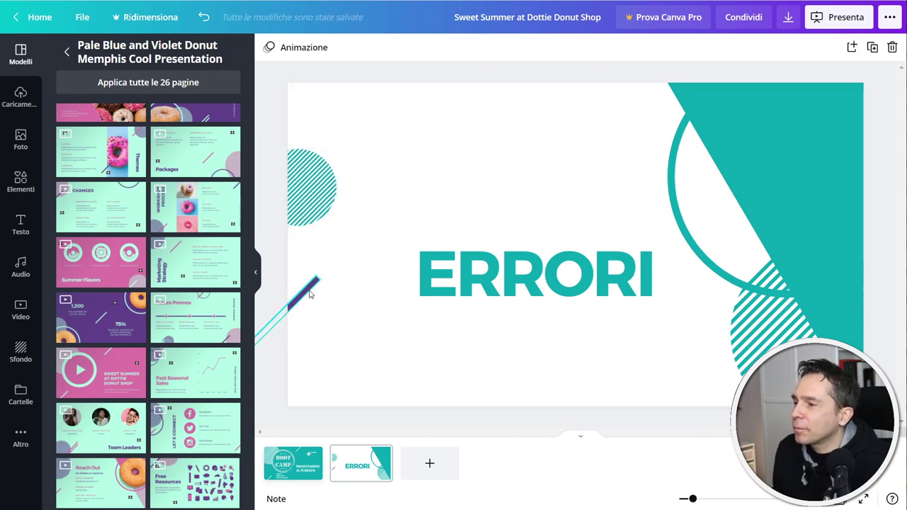
{"action": "left_click_drag", "start_coordinate": [310, 294], "coordinate": [326, 266]}
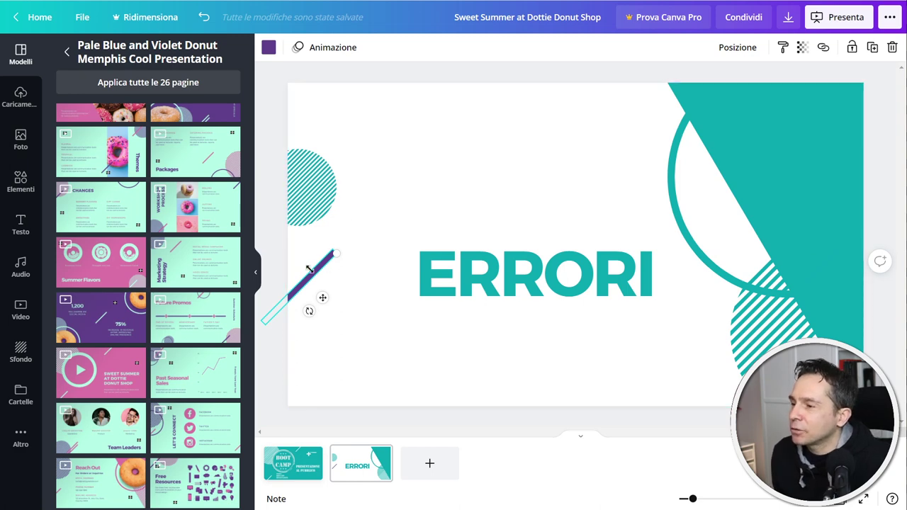
{"action": "right_click", "coordinate": [314, 275]}
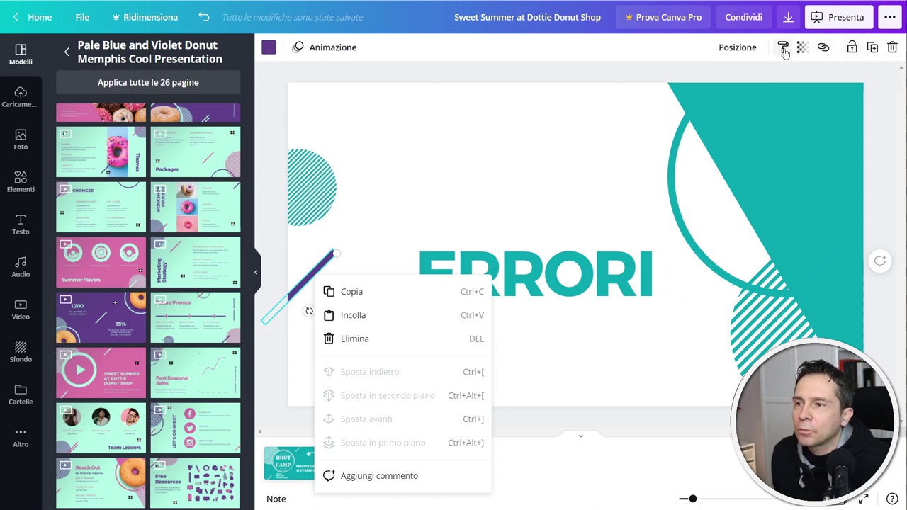
{"action": "left_click", "coordinate": [872, 48]}
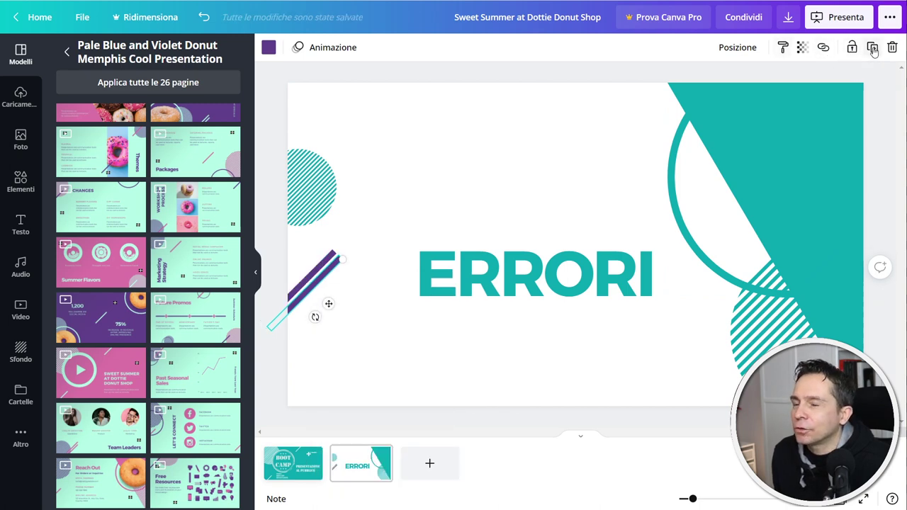
{"action": "left_click", "coordinate": [323, 277]}
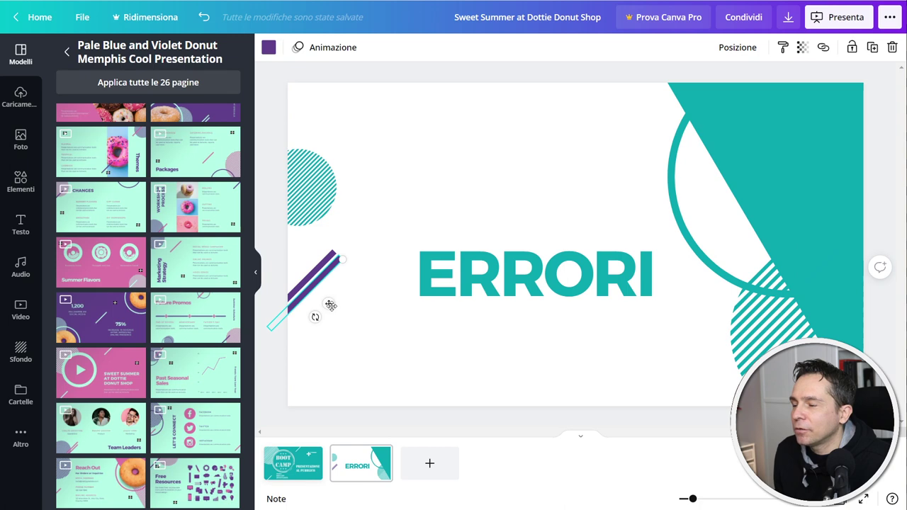
Try a third parallel purple line set apart from the other two, and undo it
{"action": "left_click_drag", "start_coordinate": [331, 305], "coordinate": [354, 312]}
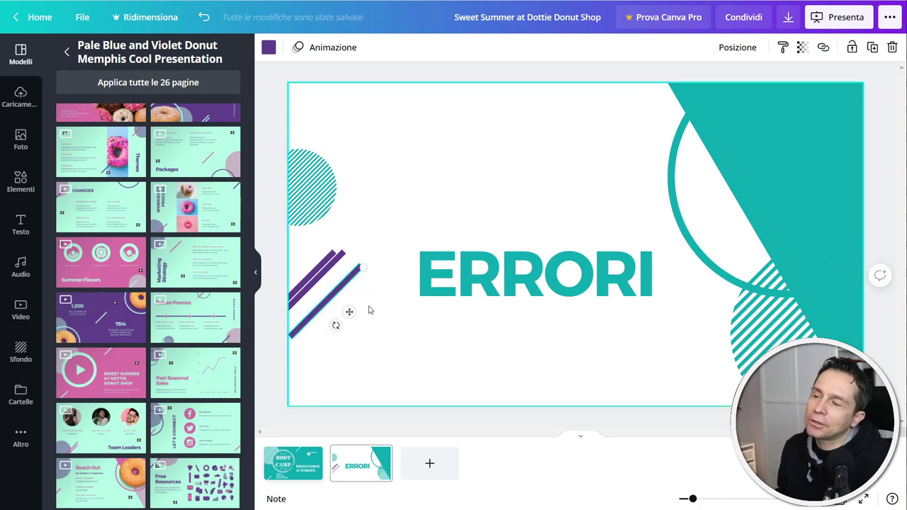
{"action": "key", "text": "ctrl+z"}
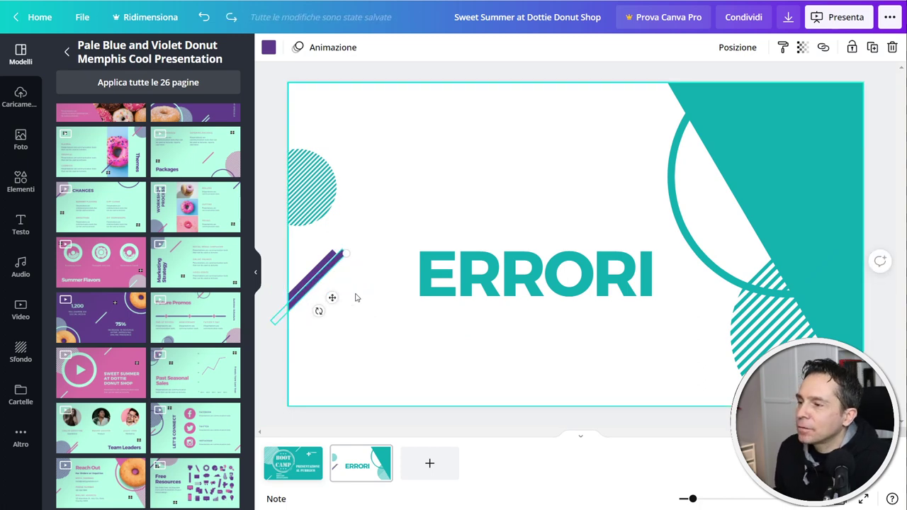
{"action": "key", "text": "ctrl+z"}
{"action": "key", "text": "ctrl+z"}
{"action": "key", "text": "ctrl+shift+z"}
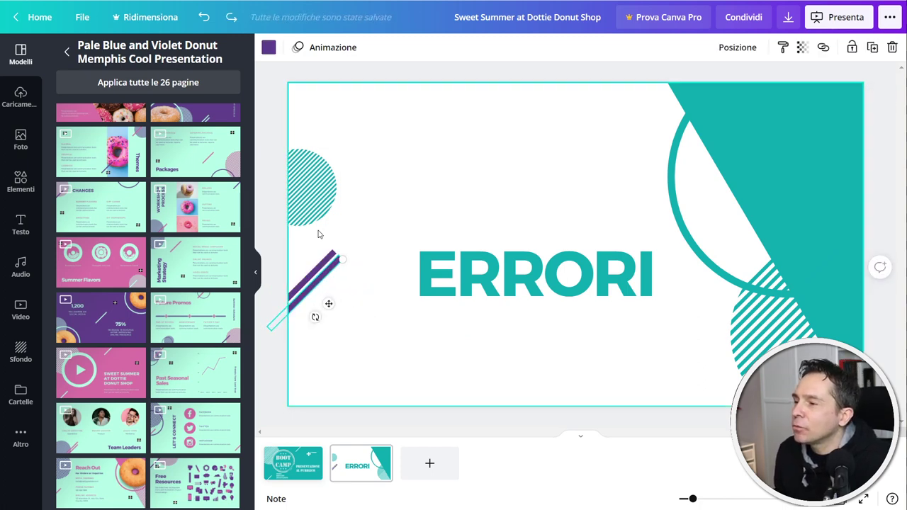
Recolour the duplicated line with the teal document colour and move both diagonal lines up over the small striped circle
{"action": "left_click", "coordinate": [268, 46]}
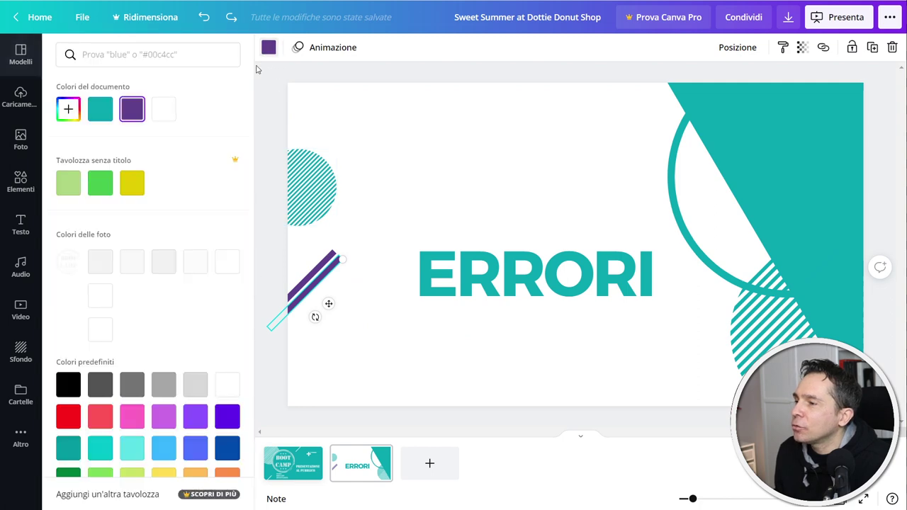
{"action": "left_click", "coordinate": [100, 109]}
{"action": "left_click", "coordinate": [316, 281]}
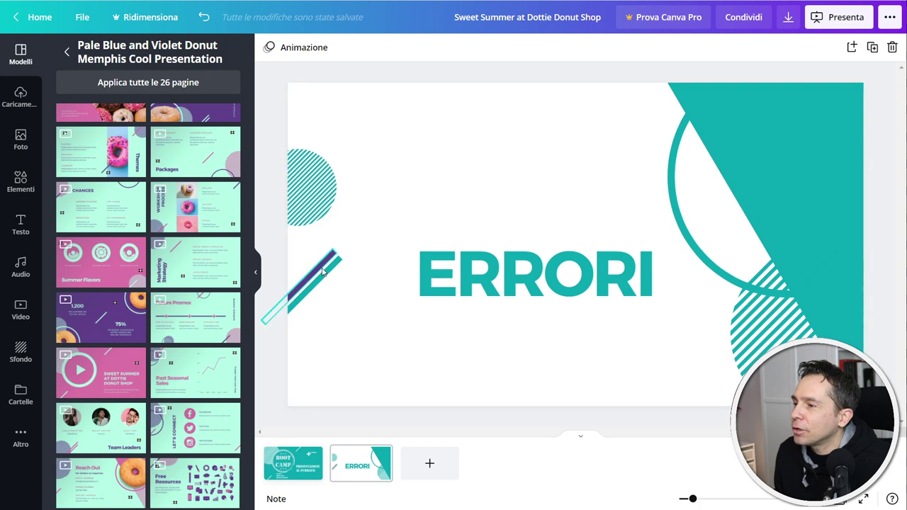
{"action": "left_click_drag", "start_coordinate": [324, 273], "coordinate": [323, 176]}
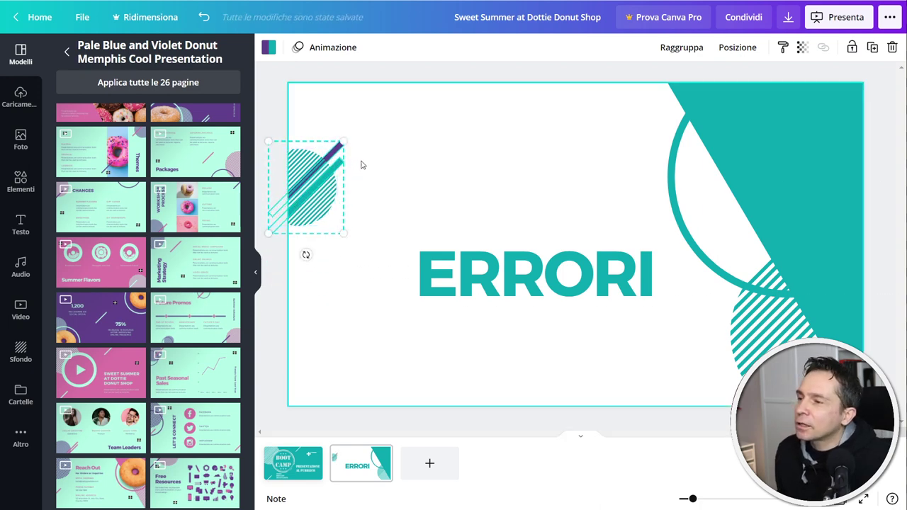
Bring the small striped circle to the front, and bring the purple line to the front above it
{"action": "right_click", "coordinate": [338, 146]}
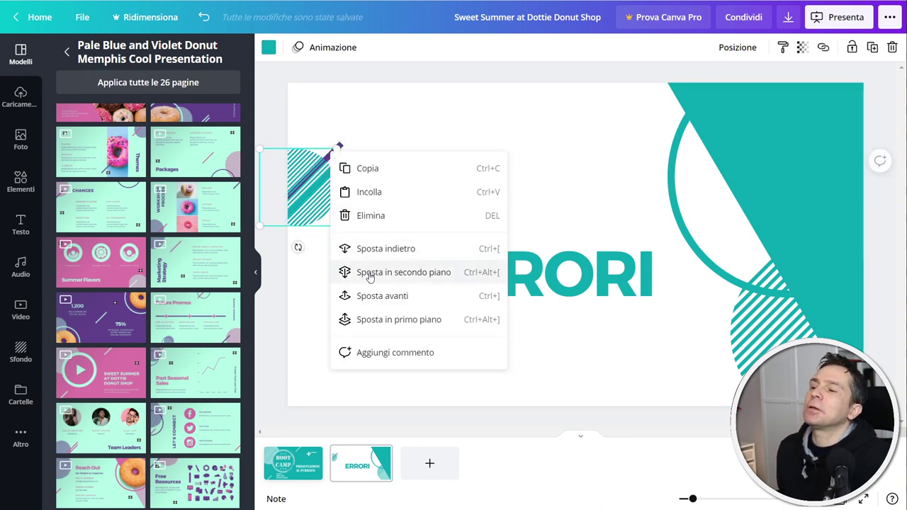
{"action": "left_click", "coordinate": [369, 319]}
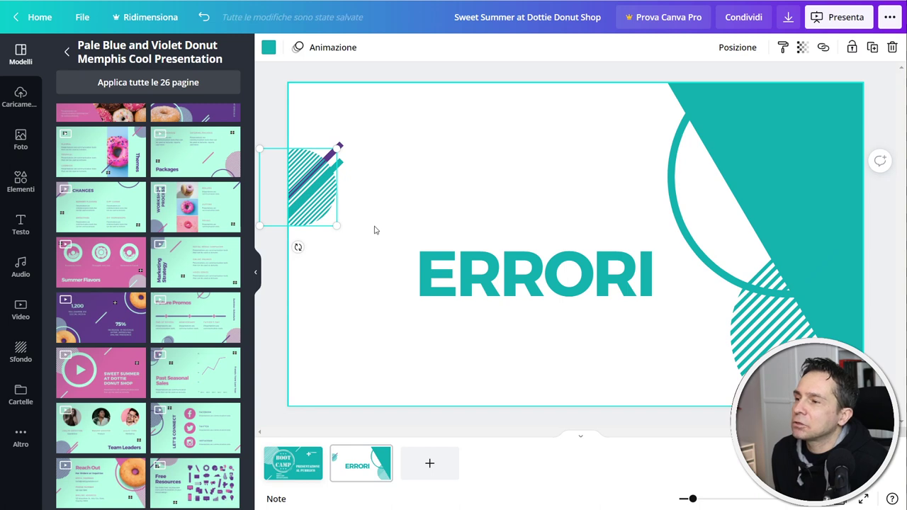
{"action": "left_click", "coordinate": [366, 150]}
{"action": "right_click", "coordinate": [339, 150]}
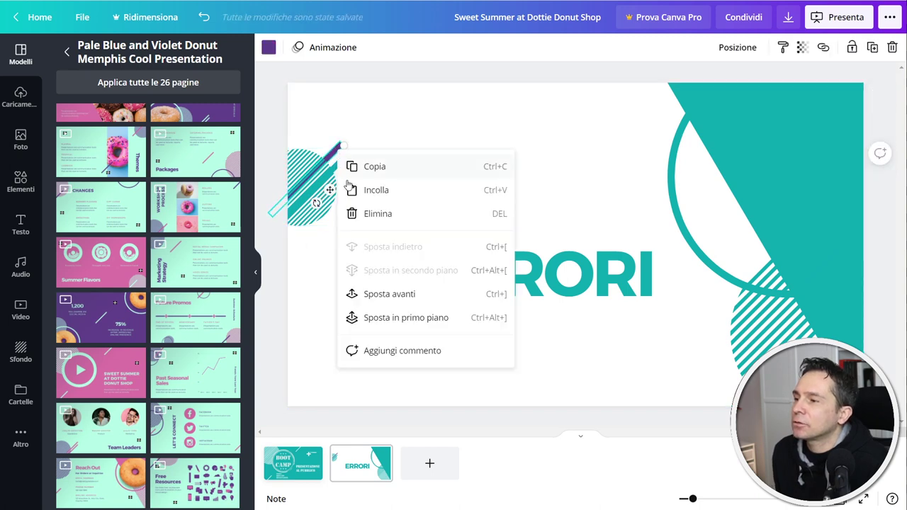
{"action": "left_click", "coordinate": [379, 331]}
{"action": "left_click", "coordinate": [404, 205]}
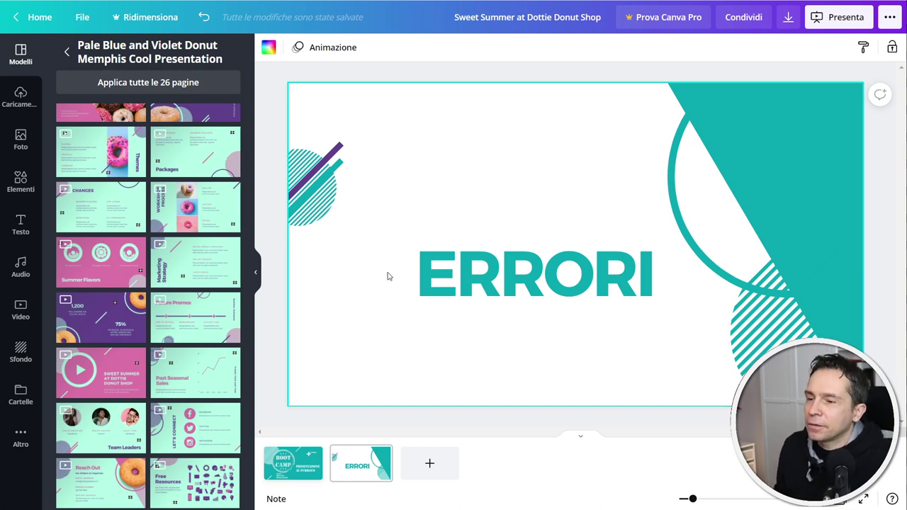
Move the large striped circle down to the slide's lower edge beside the triangle and shrink it by about a quarter
{"action": "left_click_drag", "start_coordinate": [764, 336], "coordinate": [696, 400]}
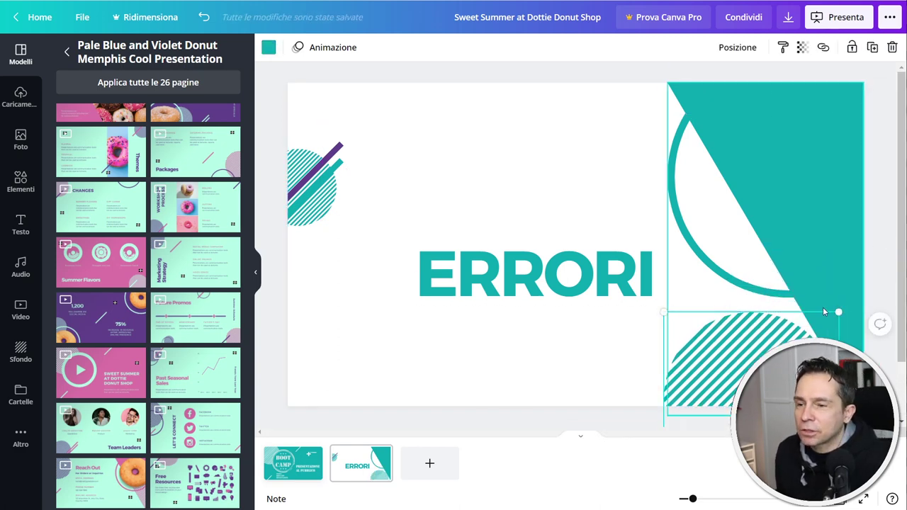
{"action": "left_click_drag", "start_coordinate": [839, 313], "coordinate": [793, 362]}
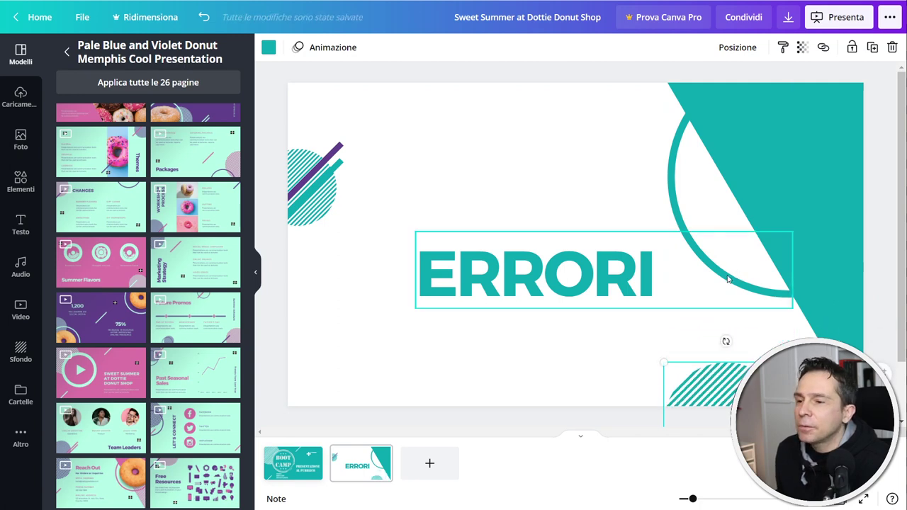
Set the transparency of the circle outline beside the teal triangle to 22
{"action": "left_click", "coordinate": [709, 283]}
{"action": "left_click", "coordinate": [674, 183]}
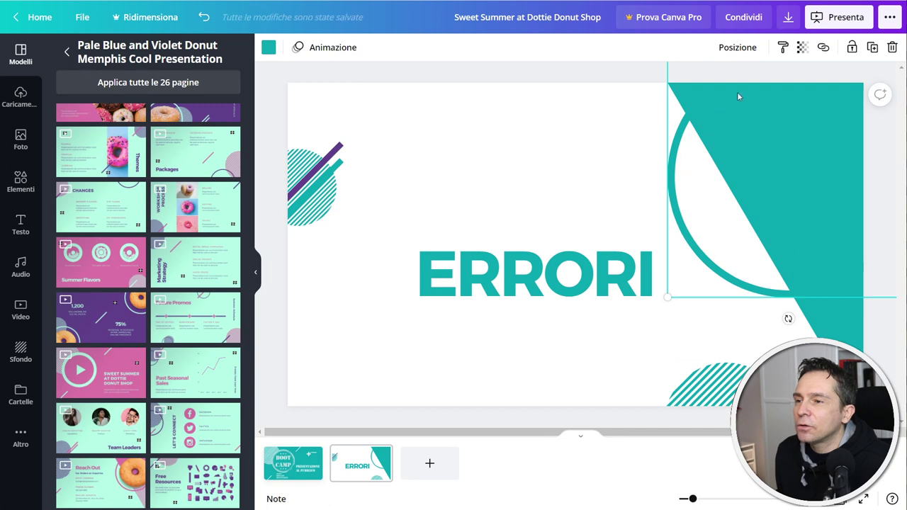
{"action": "left_click", "coordinate": [802, 47]}
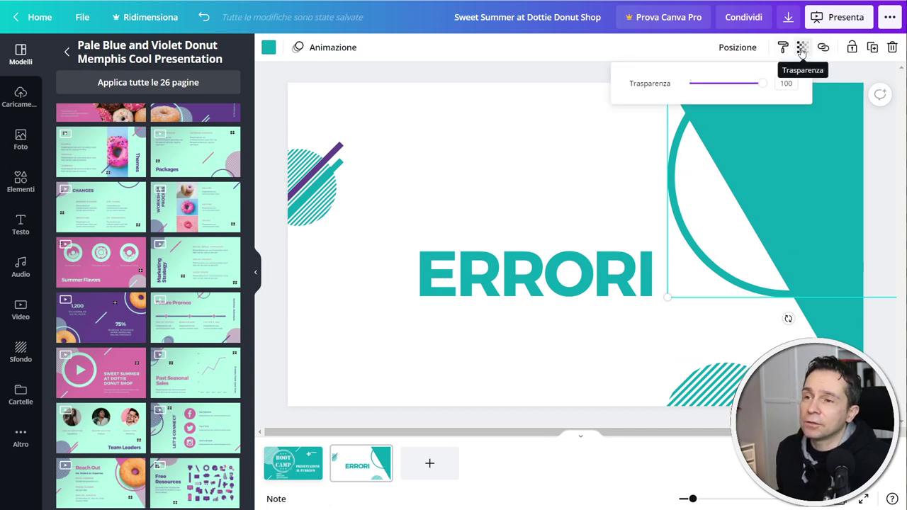
{"action": "left_click", "coordinate": [711, 83]}
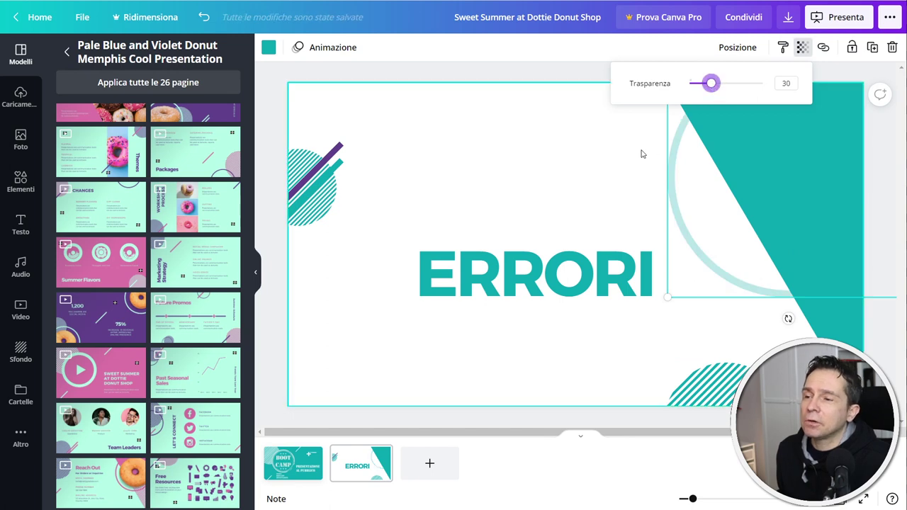
{"action": "left_click_drag", "start_coordinate": [711, 83], "coordinate": [705, 84]}
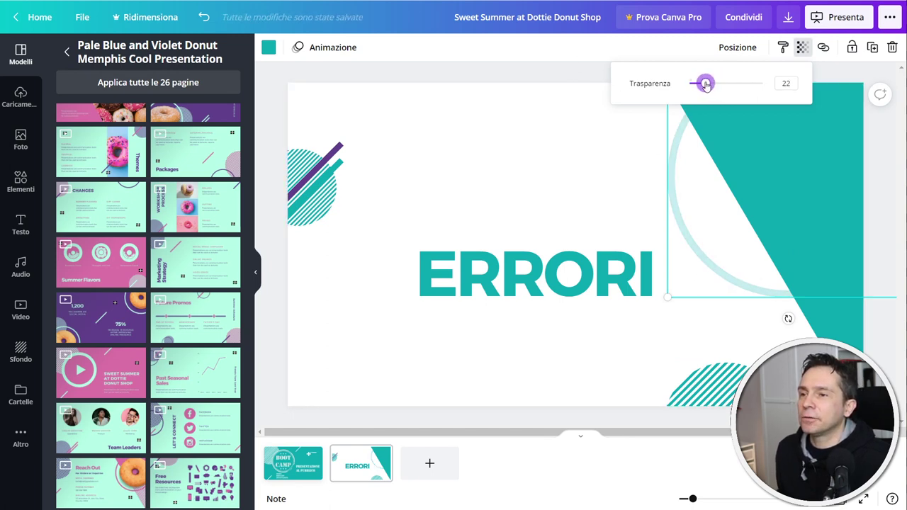
Make the large striped circle at the slide's lower edge semi-transparent and copy its style onto the small striped circle
{"action": "left_click", "coordinate": [709, 369]}
{"action": "left_click", "coordinate": [801, 48]}
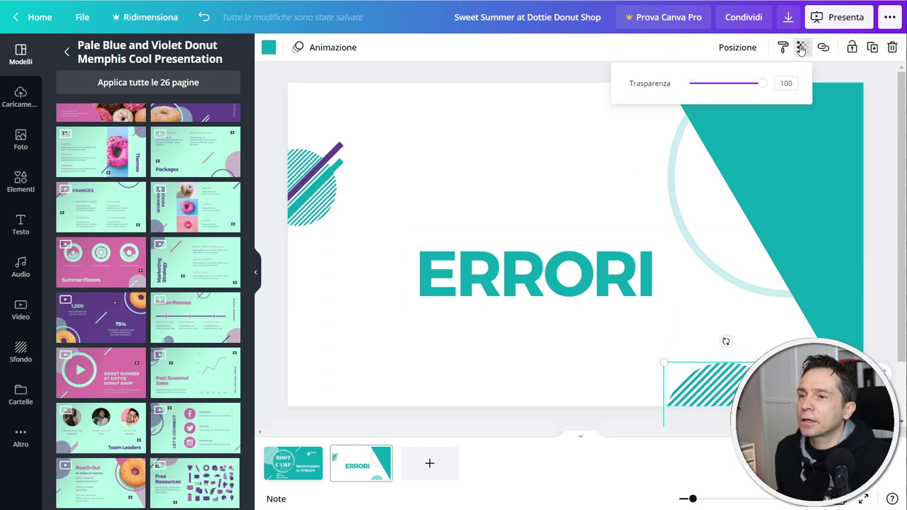
{"action": "left_click", "coordinate": [718, 84]}
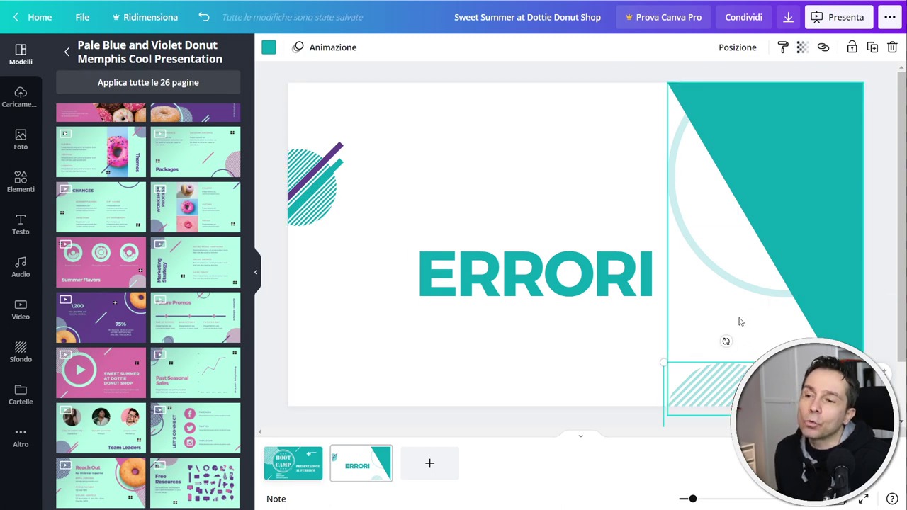
{"action": "left_click", "coordinate": [782, 48]}
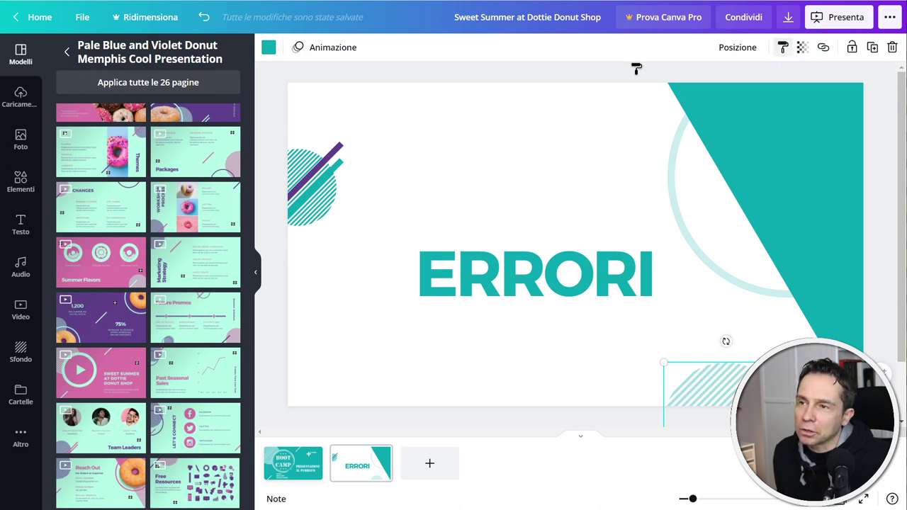
{"action": "left_click", "coordinate": [333, 184]}
{"action": "left_click", "coordinate": [363, 345]}
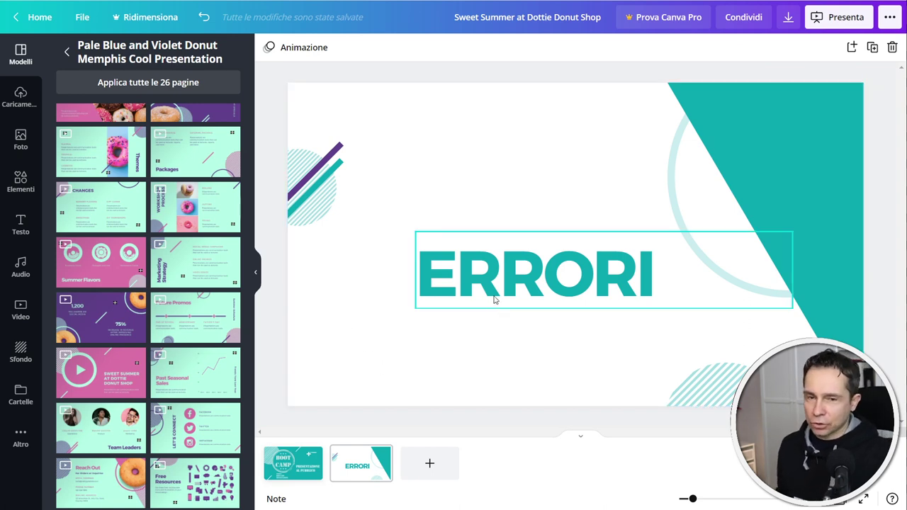
Move the ERRORI title left and slightly up, and compare the slide with the Boot Camp cover slide
{"action": "left_click_drag", "start_coordinate": [496, 293], "coordinate": [455, 286]}
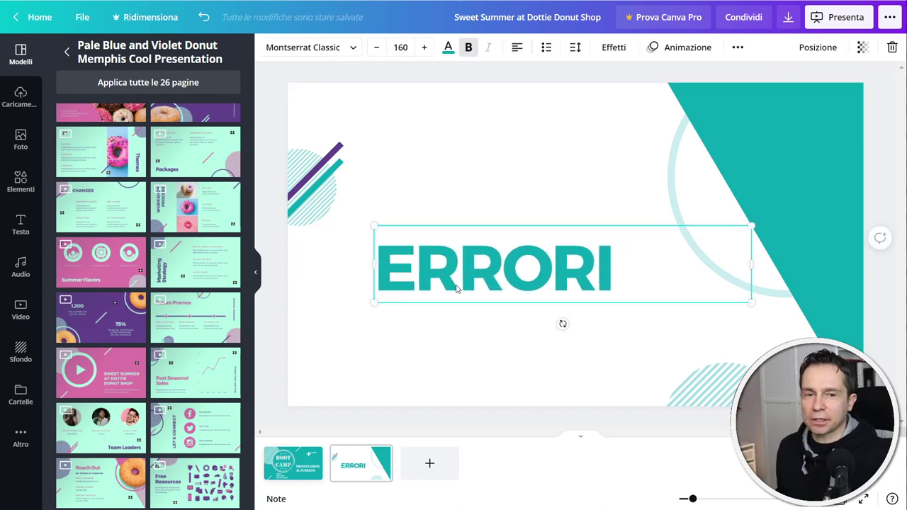
{"action": "left_click", "coordinate": [278, 115]}
{"action": "key", "text": "Up"}
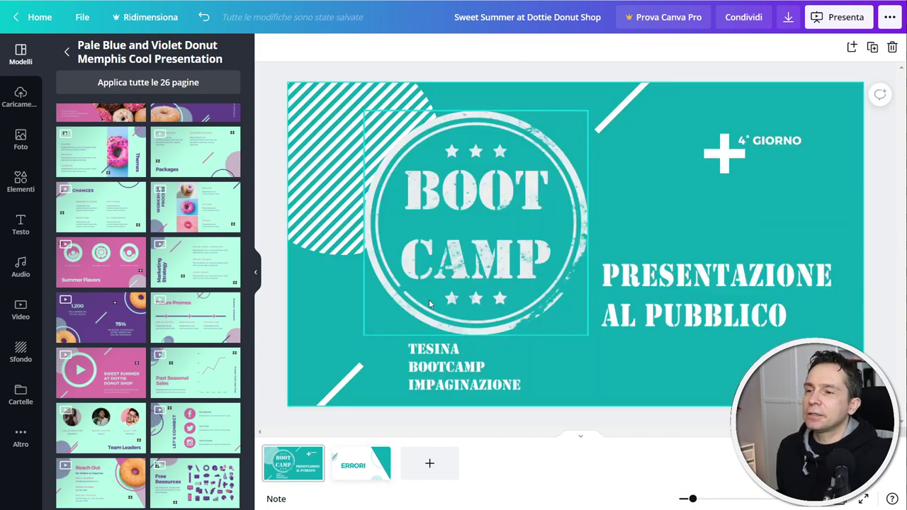
{"action": "key", "text": "Down"}
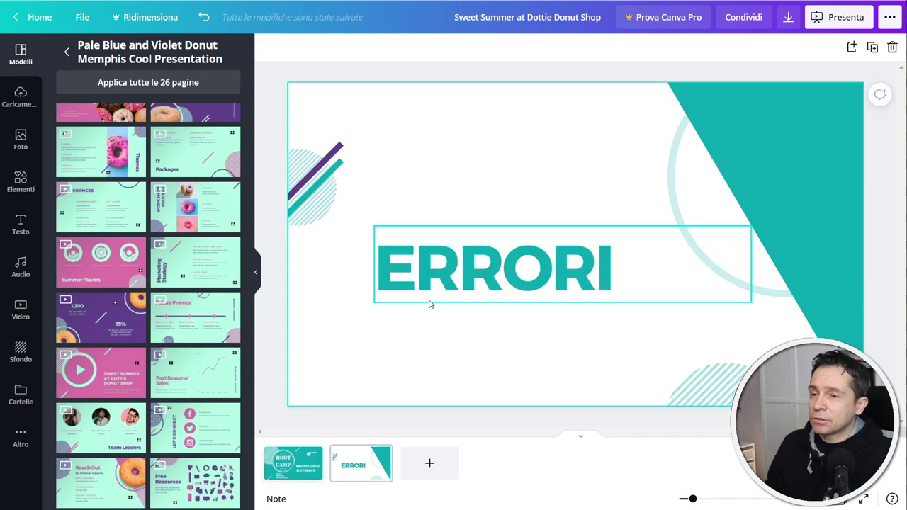
{"action": "key", "text": "Up"}
{"action": "key", "text": "Down"}
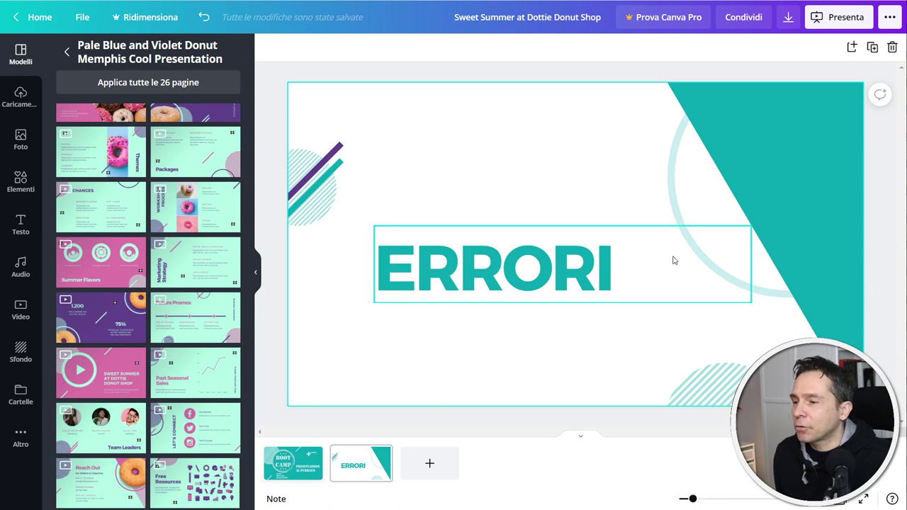
Try duplicating the ERRORI slide from the slide editor, and undo it
{"action": "left_click", "coordinate": [762, 115]}
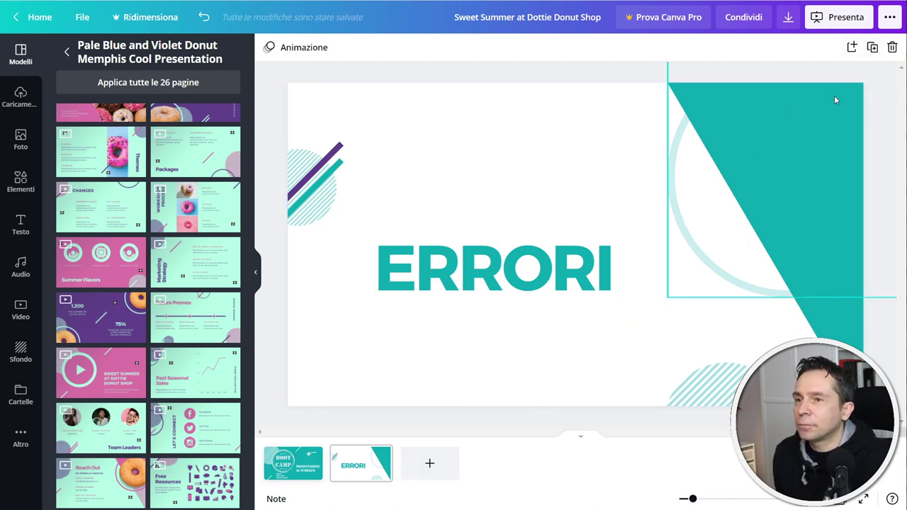
{"action": "left_click", "coordinate": [873, 47]}
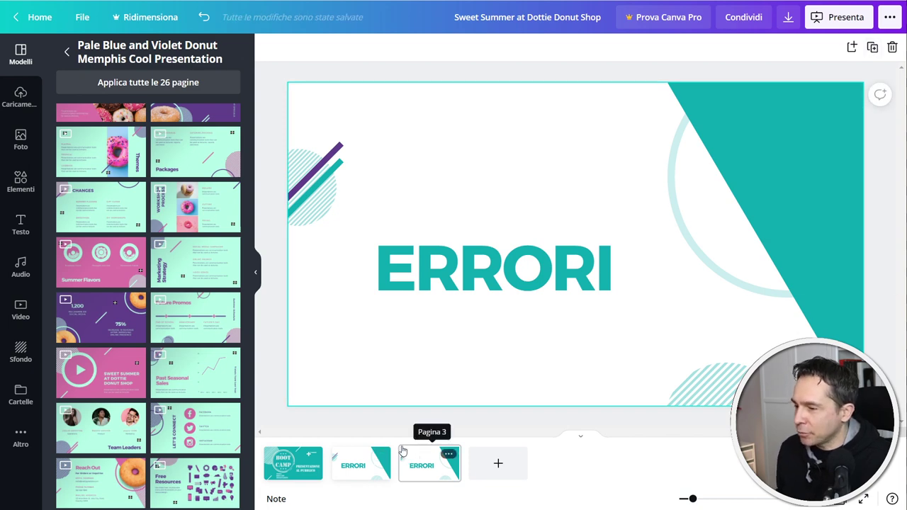
{"action": "key", "text": "ctrl+z"}
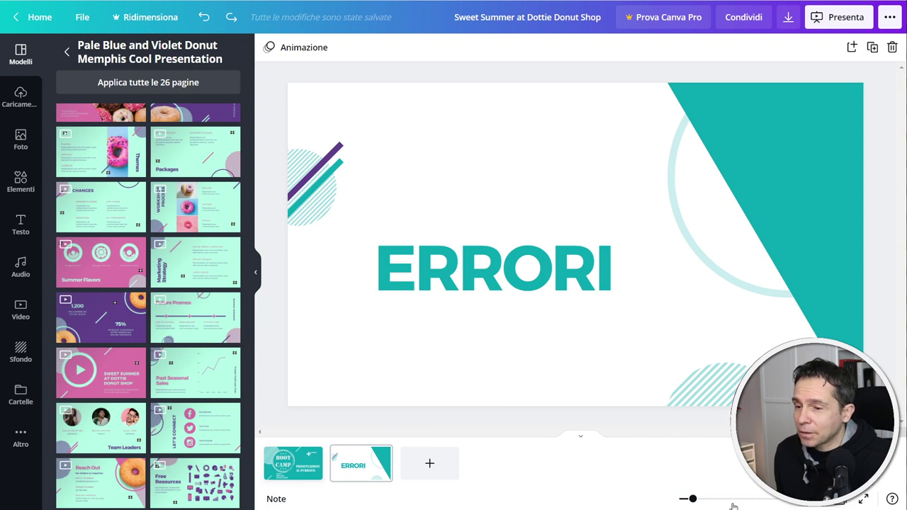
Duplicate the ERRORI slide in the grid view and open the copy, page 3, for editing
{"action": "left_click", "coordinate": [841, 503]}
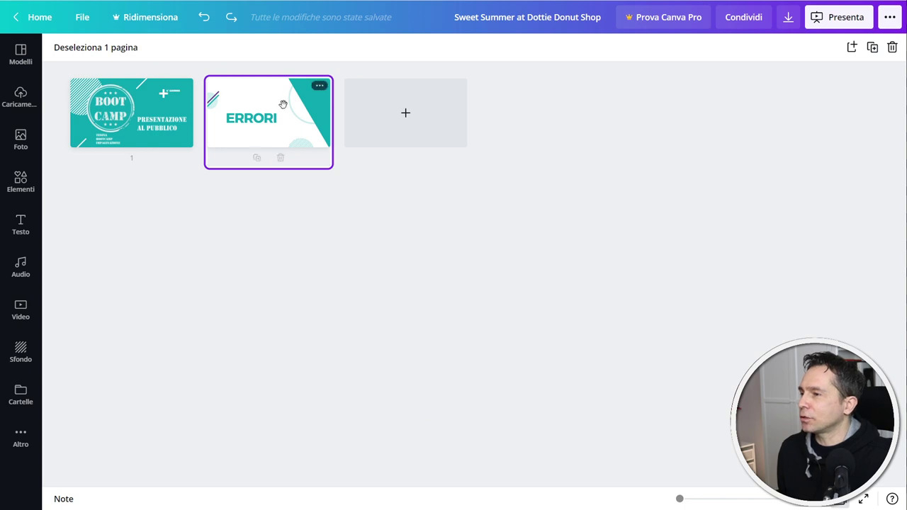
{"action": "left_click", "coordinate": [256, 158]}
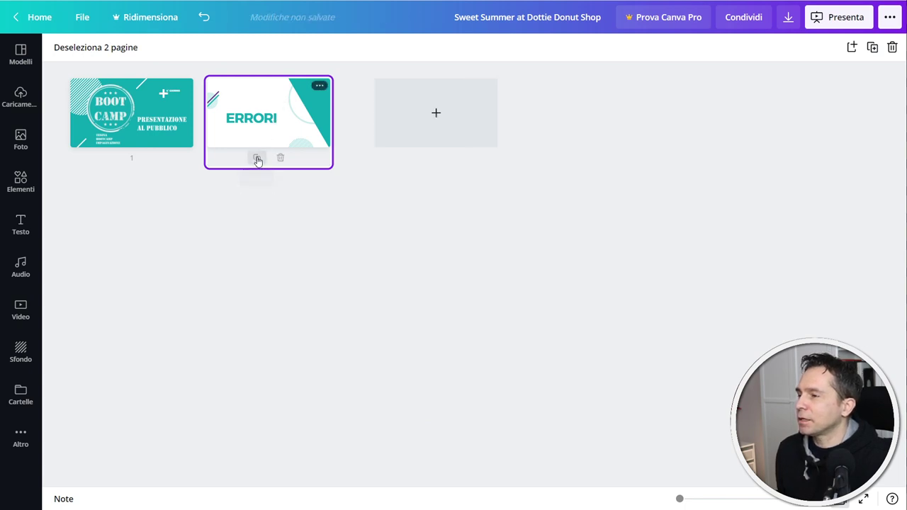
{"action": "left_click_drag", "start_coordinate": [406, 121], "coordinate": [263, 130]}
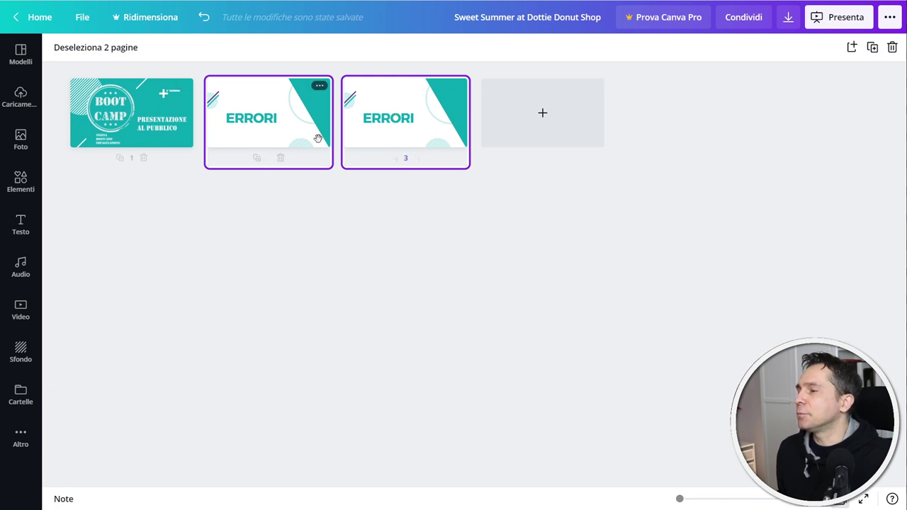
{"action": "left_click", "coordinate": [369, 248]}
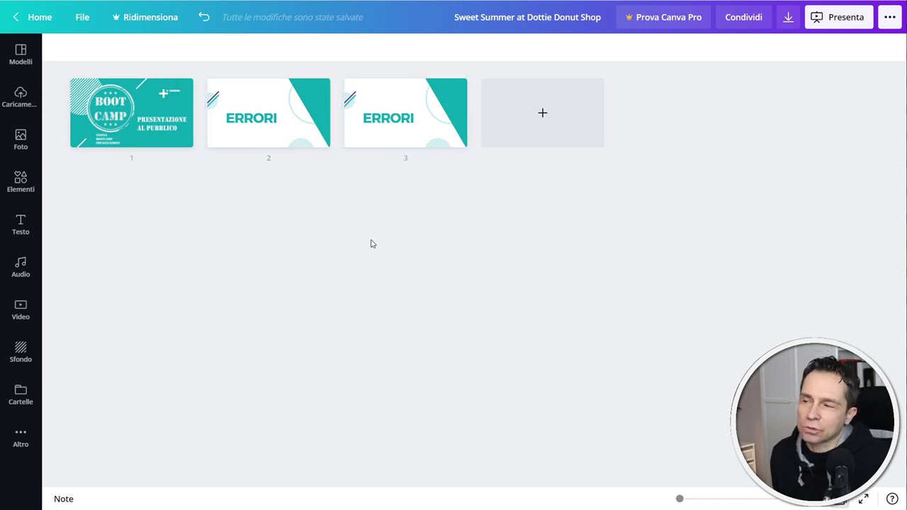
{"action": "left_click", "coordinate": [396, 141]}
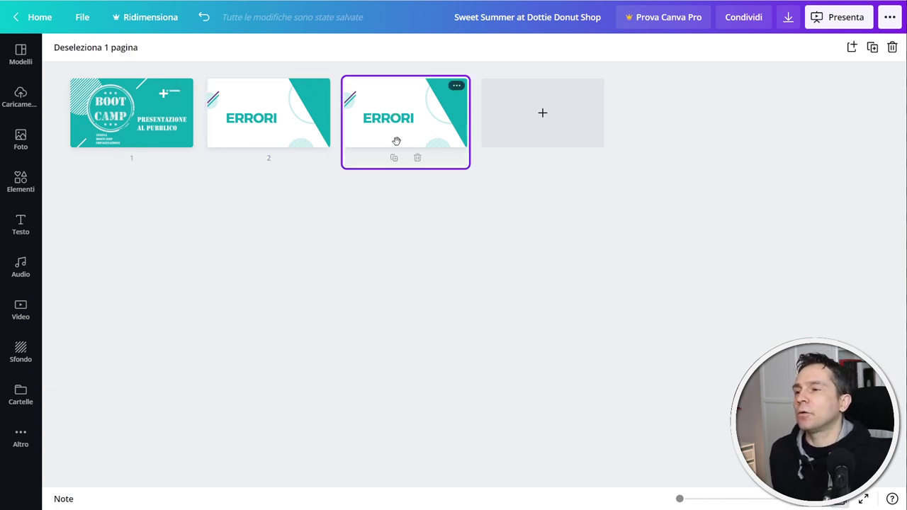
{"action": "double_click", "coordinate": [396, 141]}
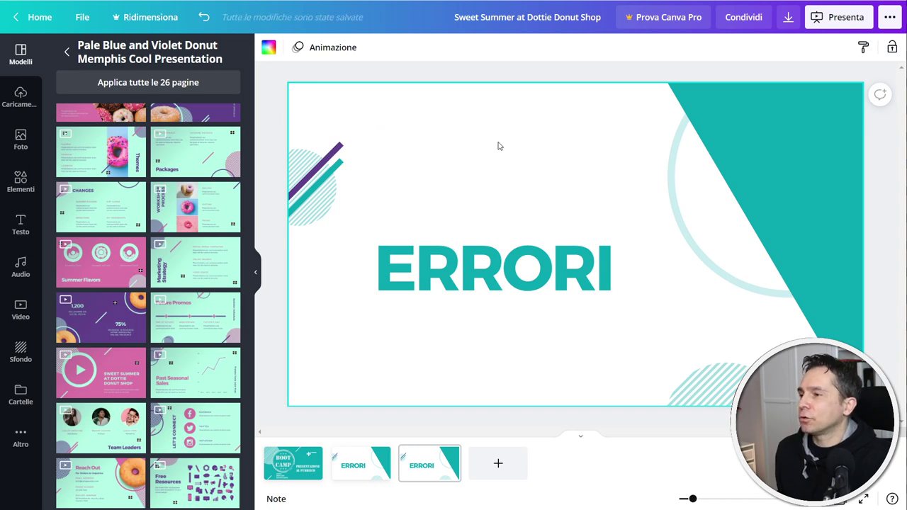
Copy the dark colour code #031E27 from the Bootcamp notes page and apply it as the background of slide 3
{"action": "left_click", "coordinate": [270, 47]}
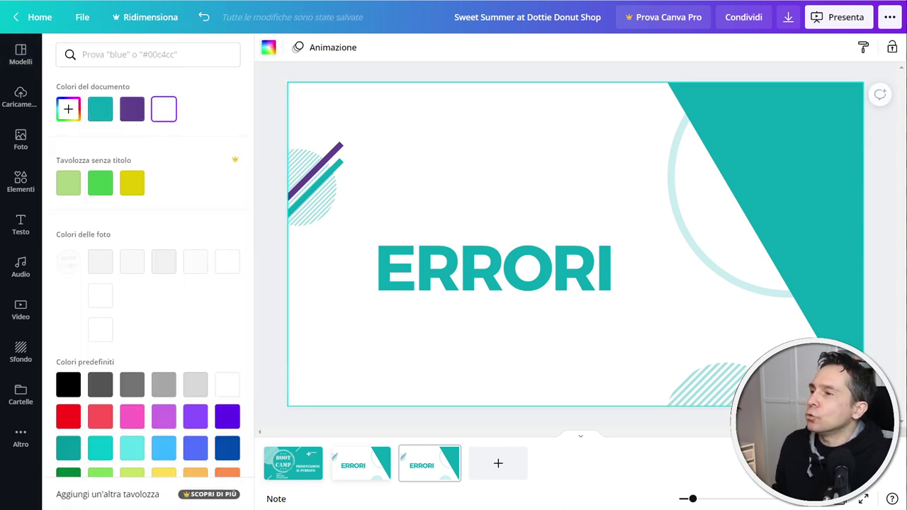
{"action": "key", "text": "alt+Tab"}
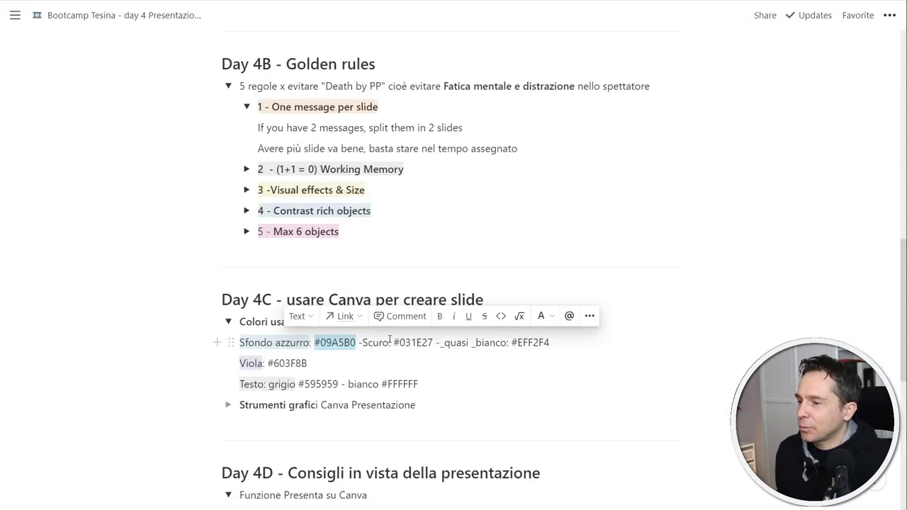
{"action": "left_click_drag", "start_coordinate": [395, 342], "coordinate": [424, 343]}
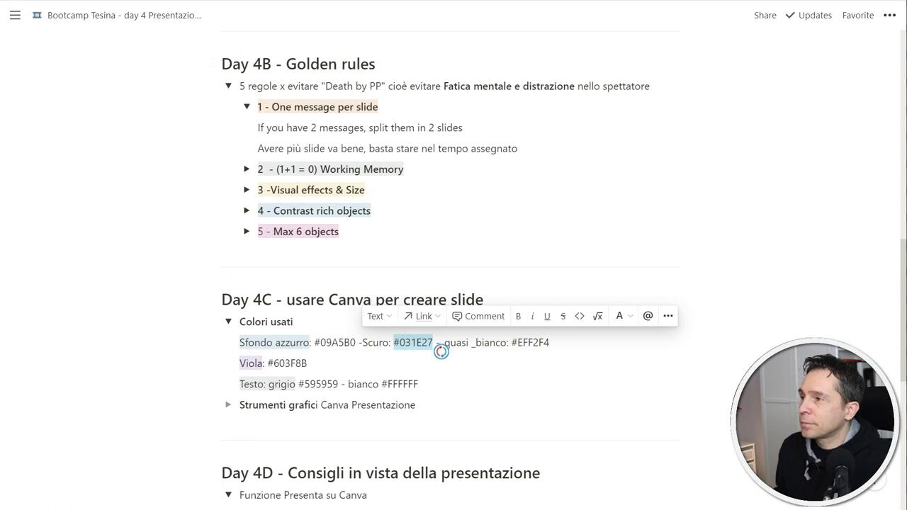
{"action": "key", "text": "alt+Tab"}
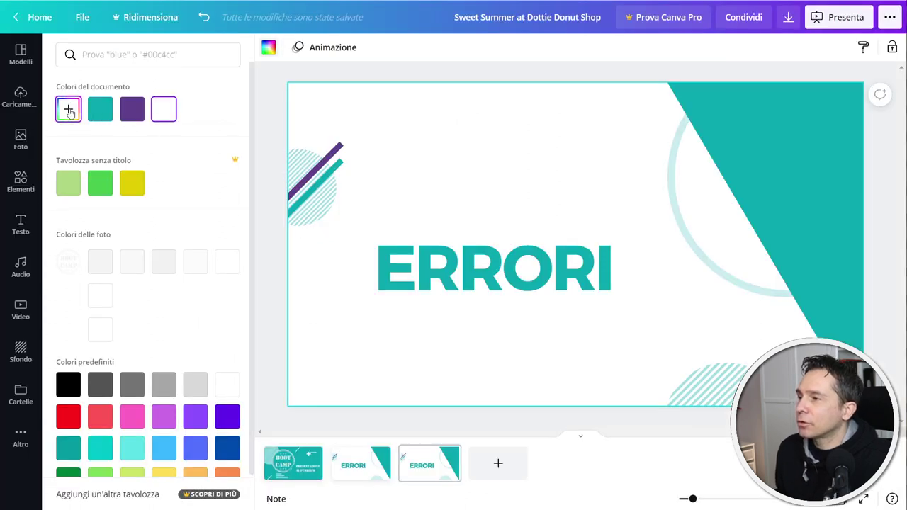
{"action": "left_click", "coordinate": [68, 109]}
{"action": "left_click_drag", "start_coordinate": [167, 229], "coordinate": [113, 233]}
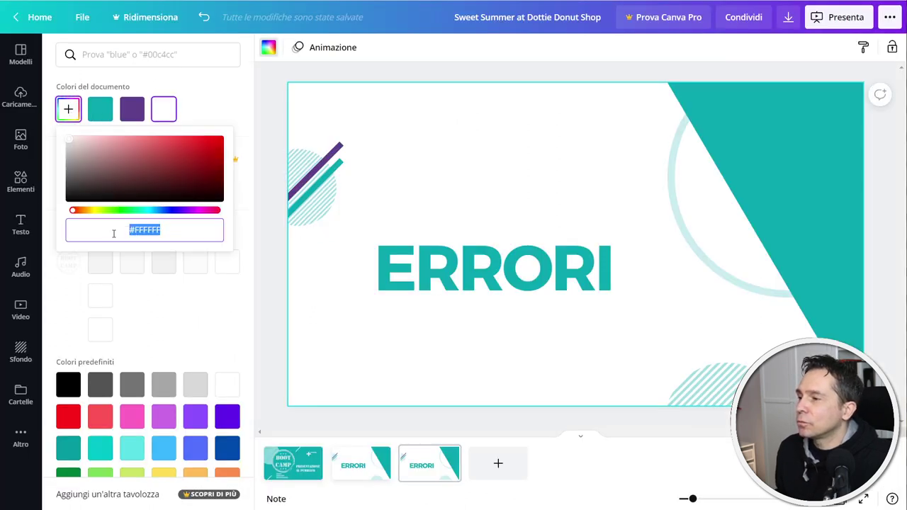
{"action": "right_click", "coordinate": [119, 231]}
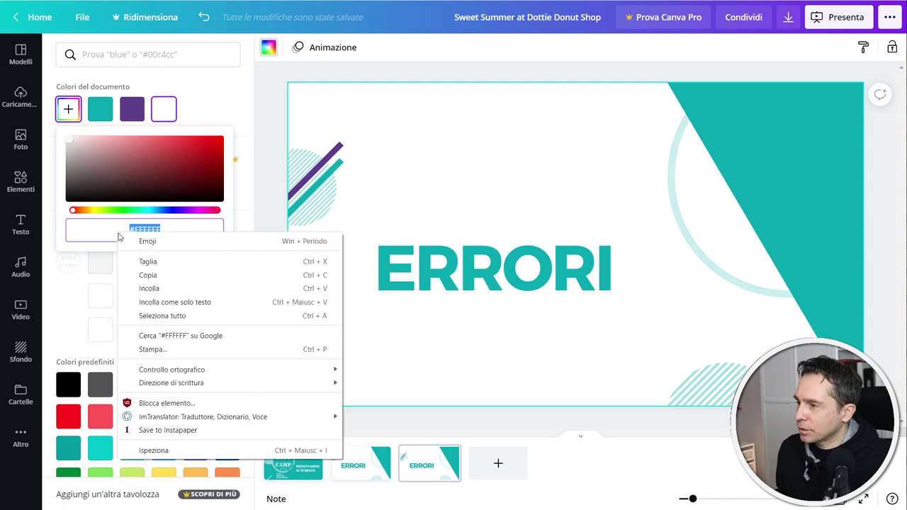
{"action": "left_click", "coordinate": [152, 288]}
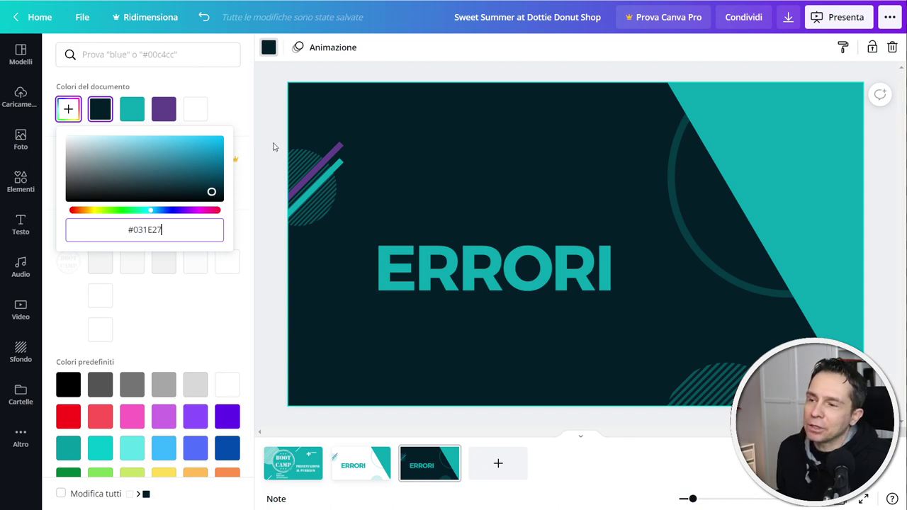
{"action": "left_click", "coordinate": [389, 146]}
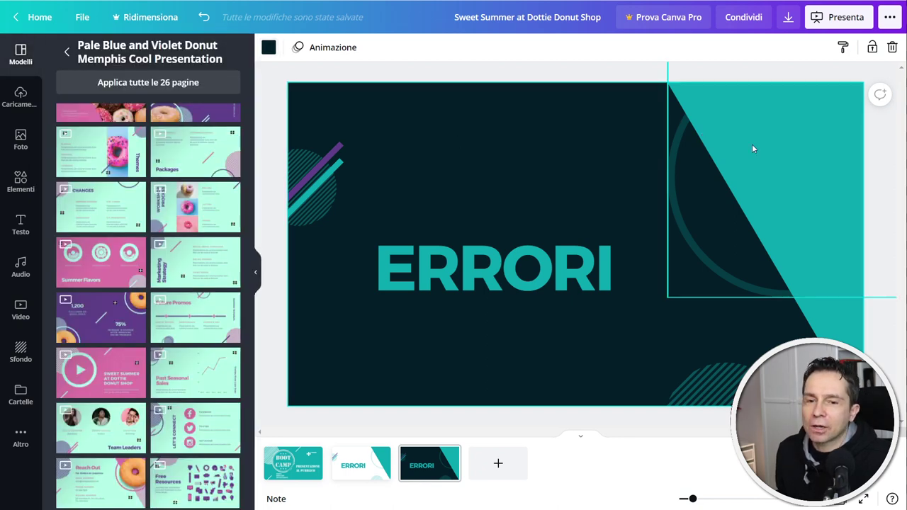
Delete the circle outline and the teal triangle from the dark slide
{"action": "key", "text": "Delete"}
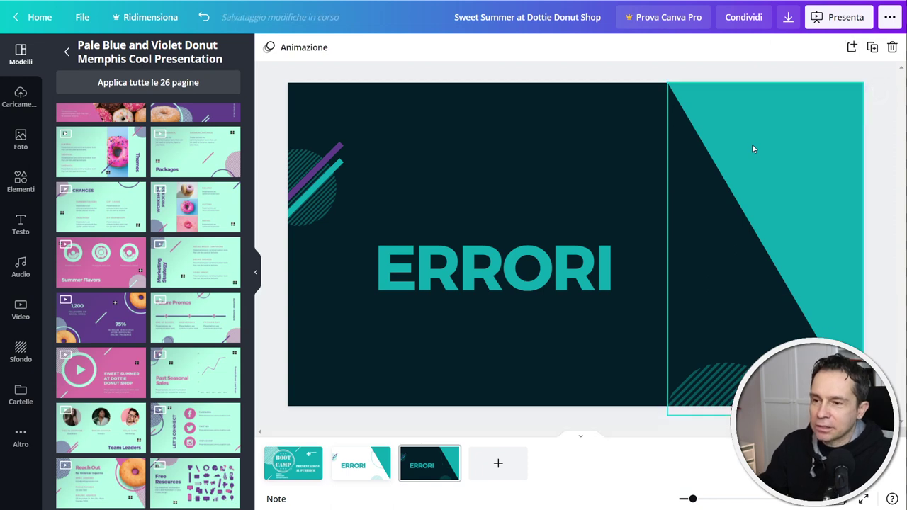
{"action": "left_click", "coordinate": [757, 163]}
{"action": "key", "text": "Delete"}
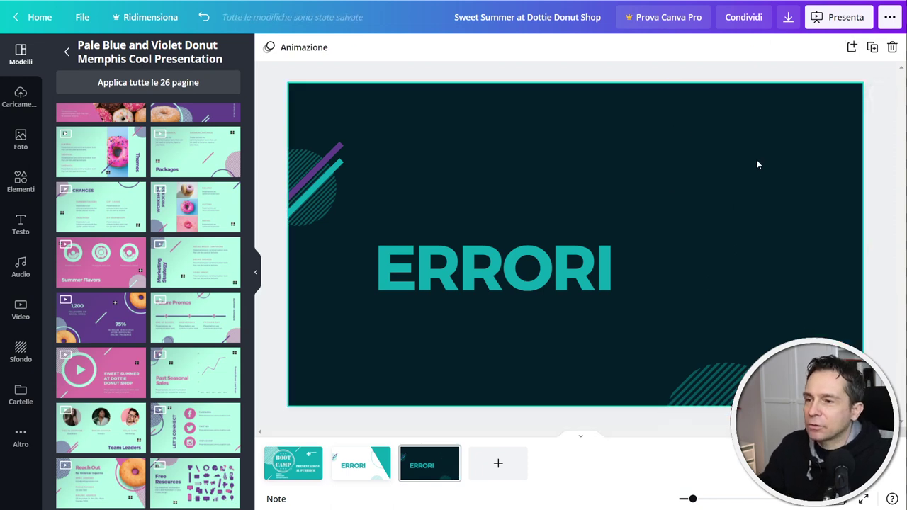
Move the large striped circle into the dark slide's lower right corner and shrink it slightly
{"action": "left_click", "coordinate": [714, 399]}
{"action": "key", "text": "Delete"}
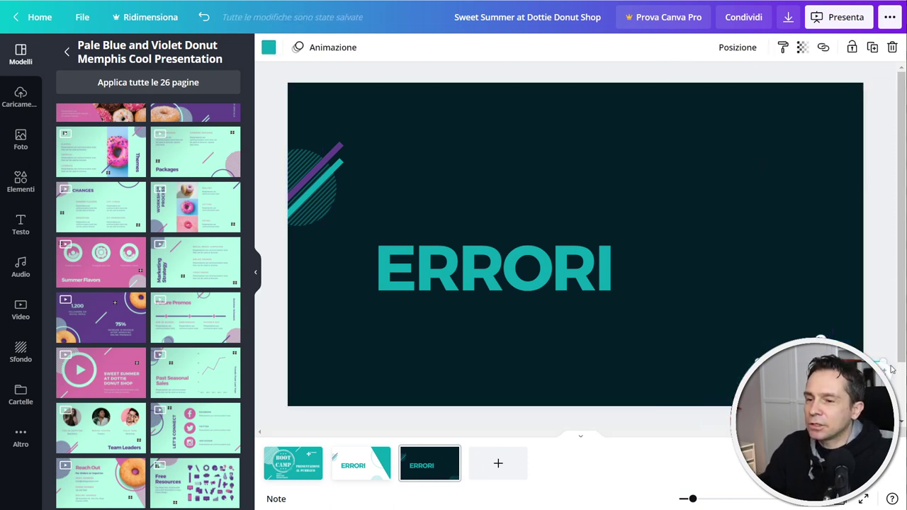
{"action": "left_click_drag", "start_coordinate": [883, 361], "coordinate": [879, 365]}
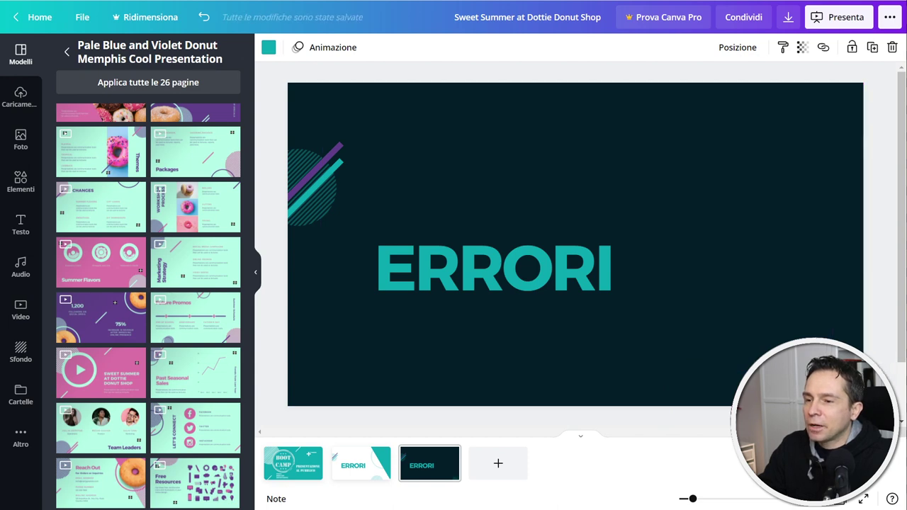
{"action": "left_click", "coordinate": [875, 290]}
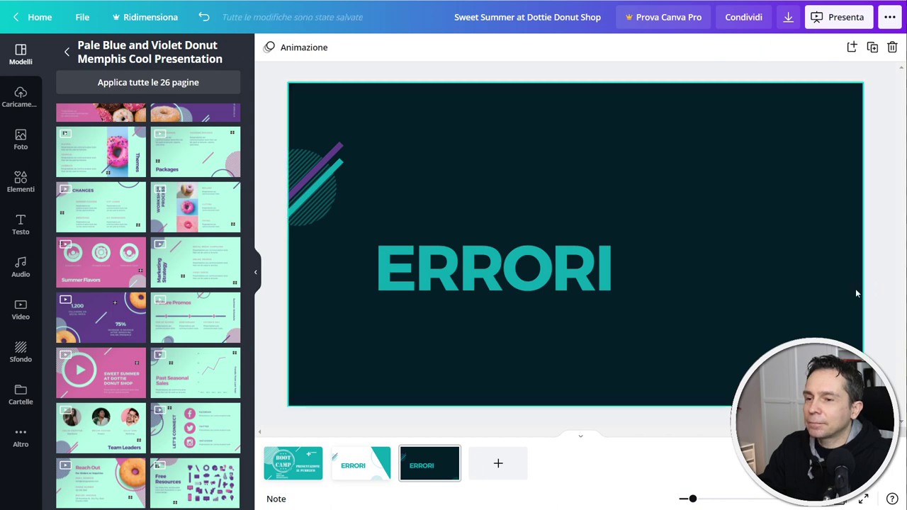
Delete the ERRORI title from the dark slide and add a square shape from the elements library
{"action": "left_click", "coordinate": [474, 267]}
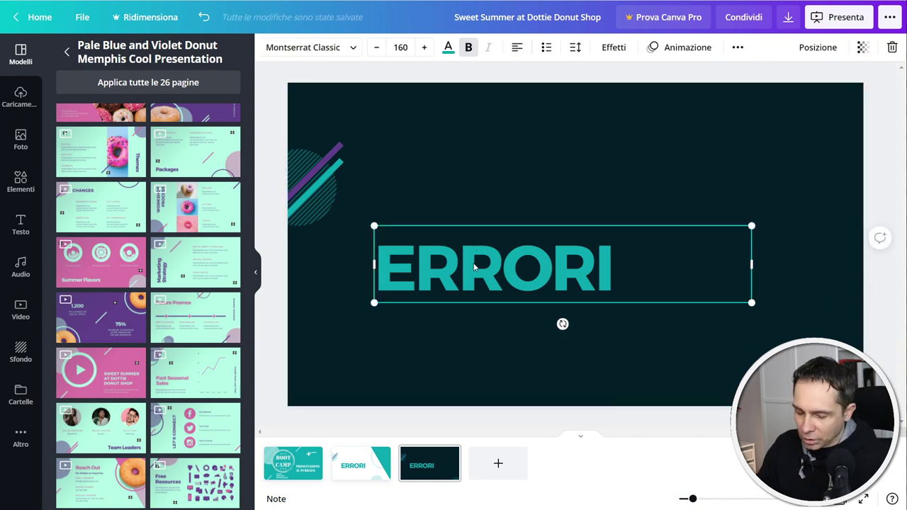
{"action": "key", "text": "Delete"}
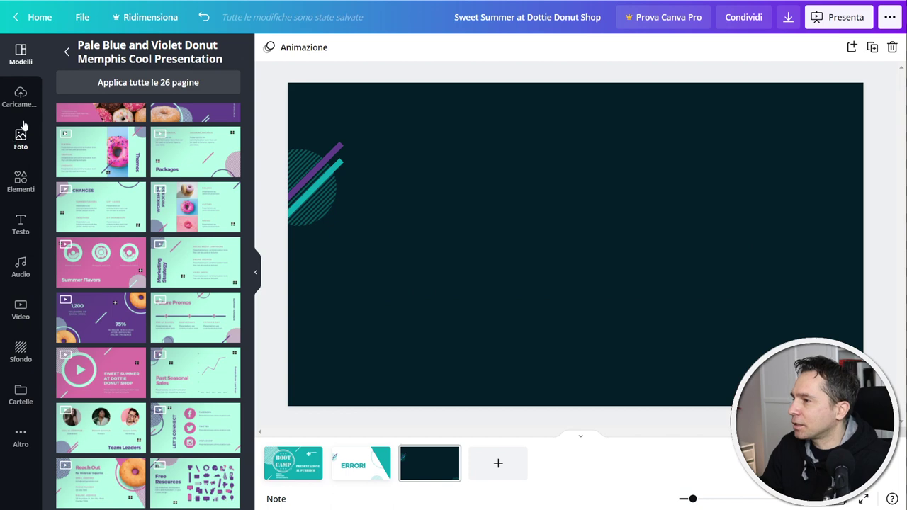
{"action": "left_click", "coordinate": [22, 179]}
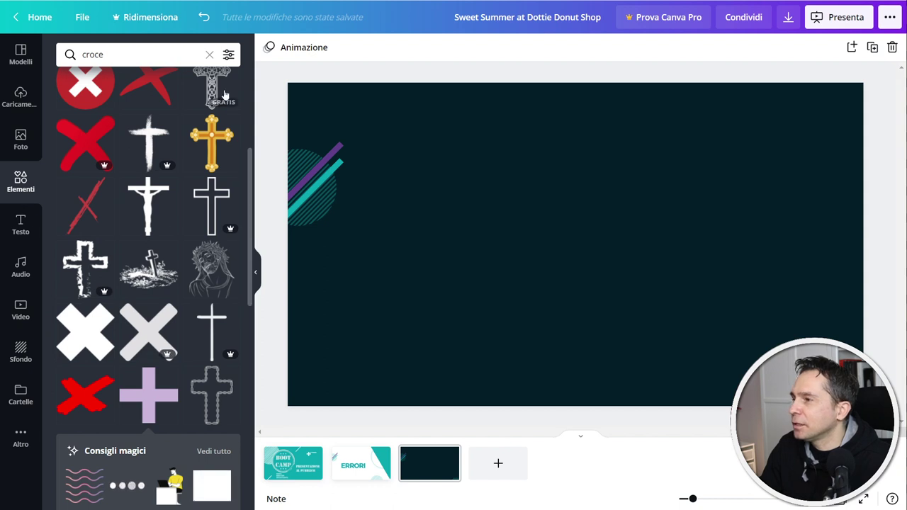
{"action": "left_click", "coordinate": [208, 55]}
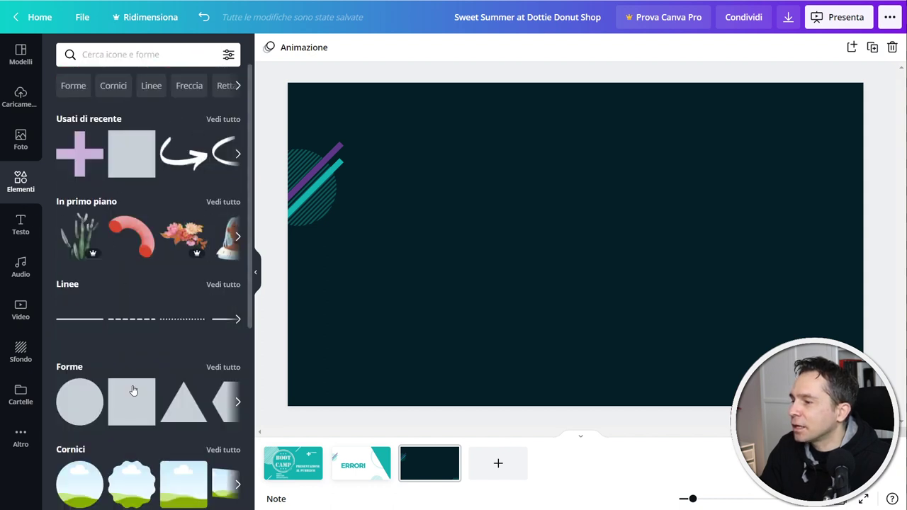
{"action": "left_click_drag", "start_coordinate": [134, 390], "coordinate": [401, 179]}
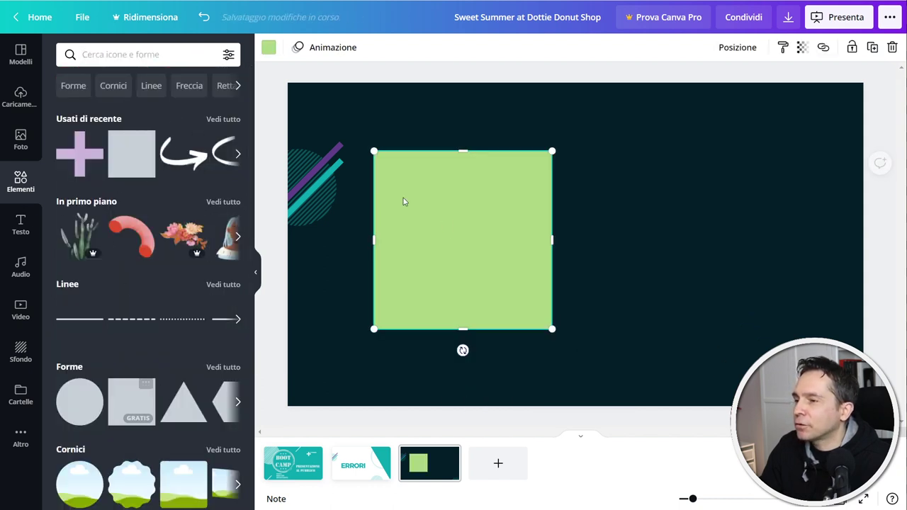
Narrow the square into a portrait rectangle, fill it white and nudge it into place on the left half of the slide
{"action": "left_click_drag", "start_coordinate": [552, 239], "coordinate": [499, 235]}
{"action": "left_click", "coordinate": [269, 47]}
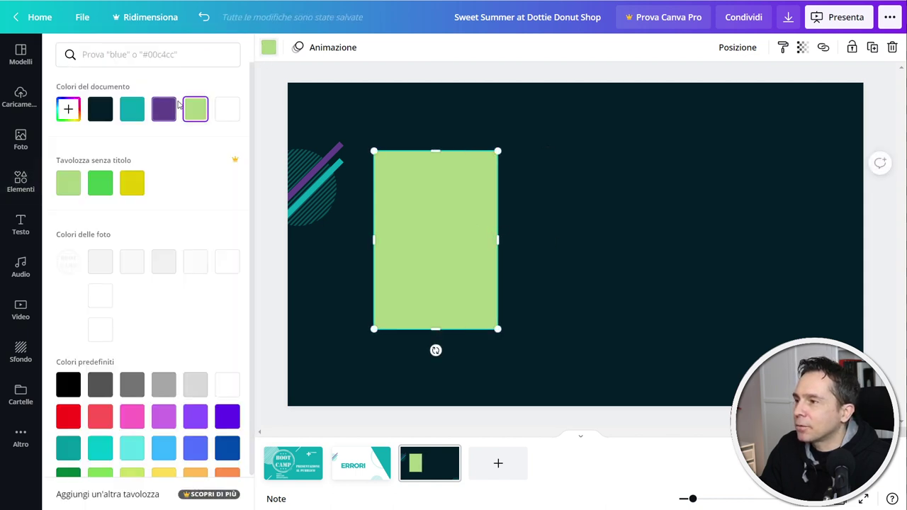
{"action": "left_click", "coordinate": [226, 108]}
{"action": "left_click_drag", "start_coordinate": [415, 248], "coordinate": [428, 241]}
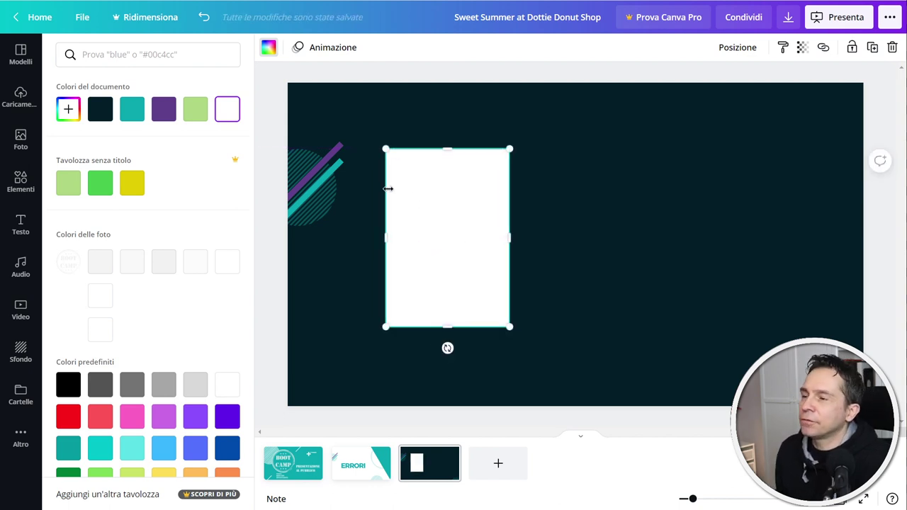
Place a copy of the white rectangle on the right half of the slide and rotate it 90° into landscape orientation
{"action": "left_click_drag", "start_coordinate": [424, 218], "coordinate": [689, 217]}
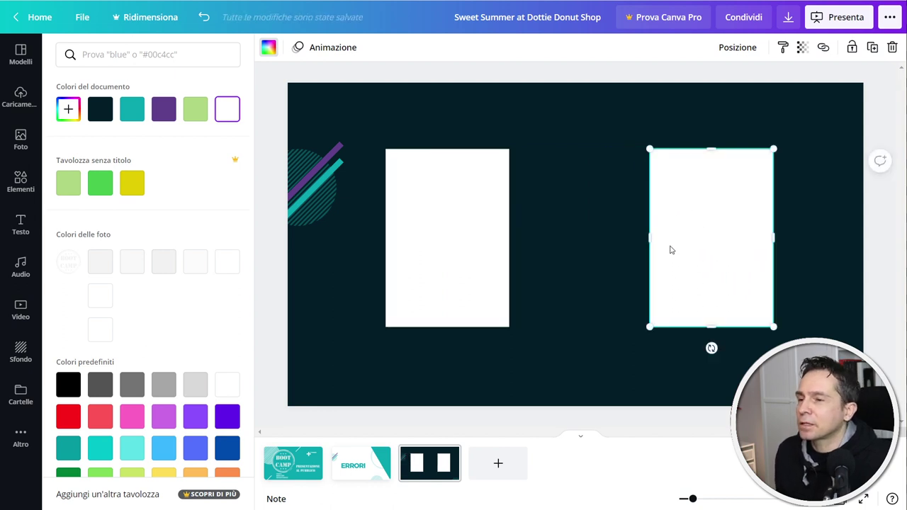
{"action": "left_click_drag", "start_coordinate": [708, 327], "coordinate": [712, 273]}
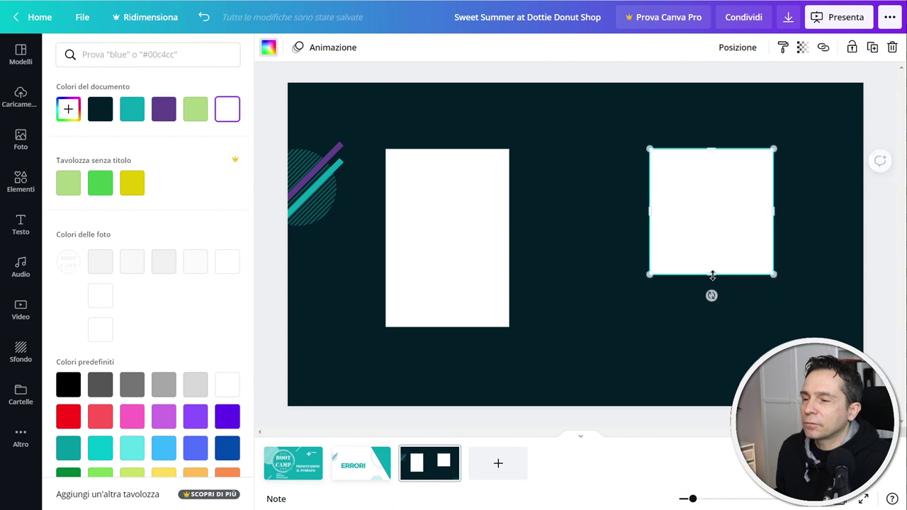
{"action": "key", "text": "ctrl+z"}
{"action": "left_click_drag", "start_coordinate": [712, 348], "coordinate": [565, 235]}
{"action": "left_click_drag", "start_coordinate": [703, 252], "coordinate": [712, 248]}
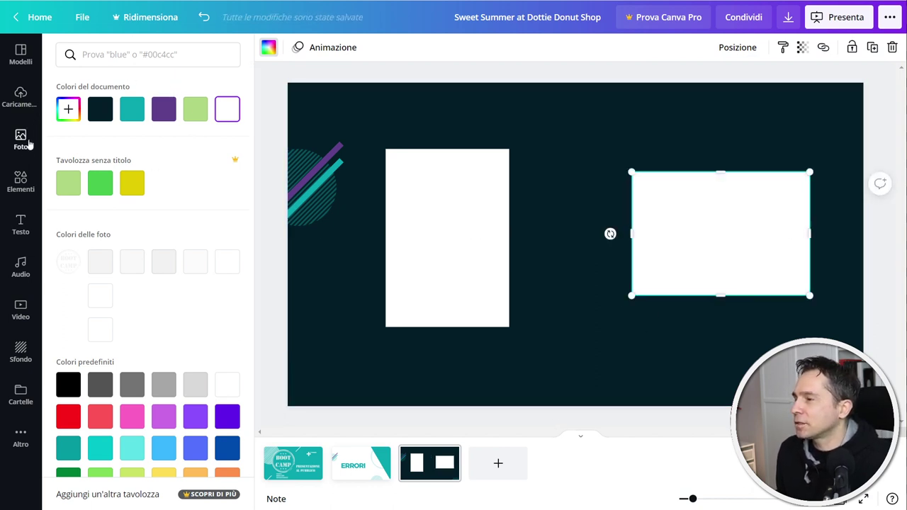
Search the elements for "freccia" and place the thick white curved arrow, scaled down, between the two rectangles
{"action": "left_click", "coordinate": [21, 180]}
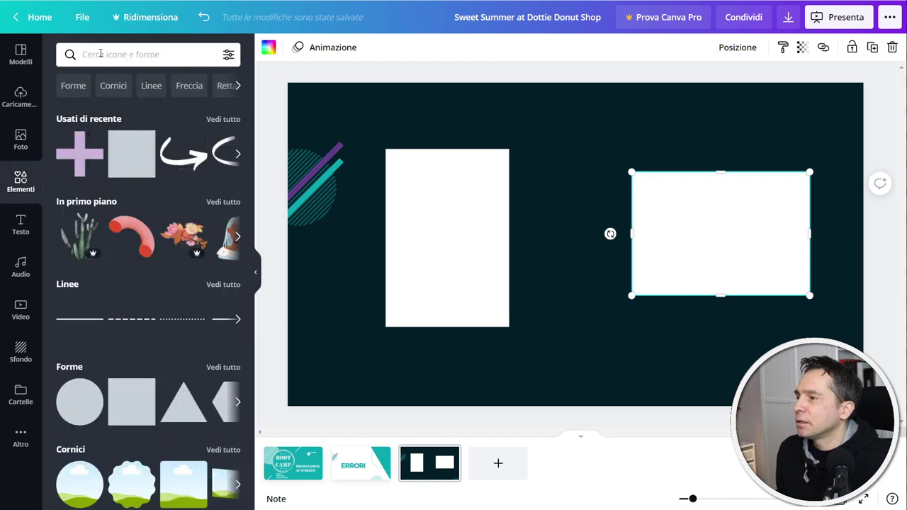
{"action": "left_click", "coordinate": [100, 54]}
{"action": "type", "text": "freccia"}
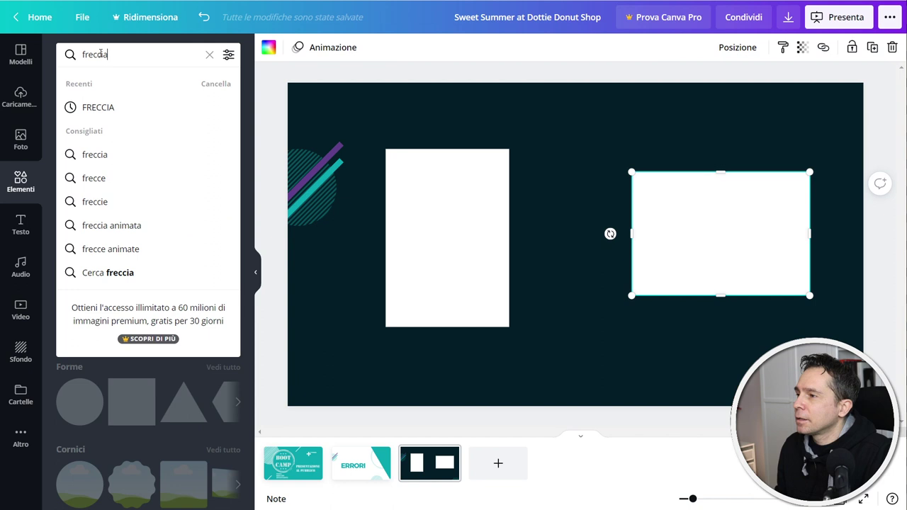
{"action": "key", "text": "Return"}
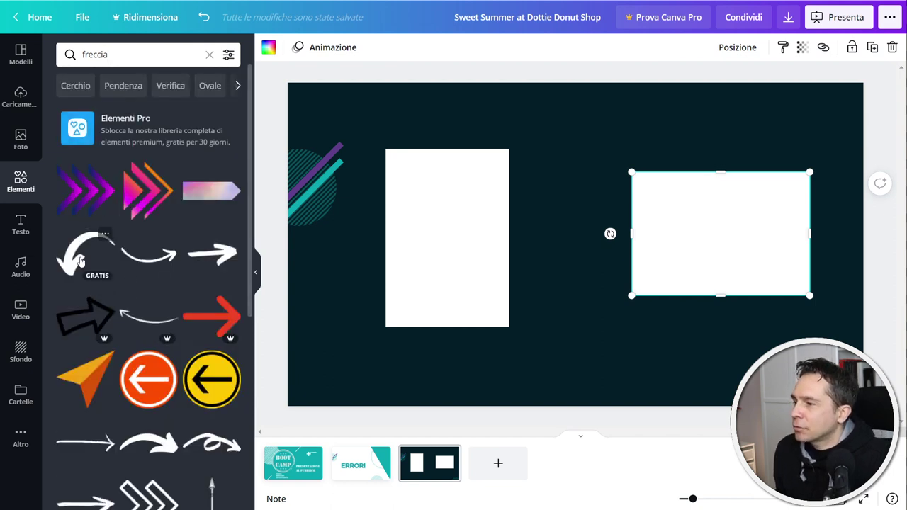
{"action": "left_click_drag", "start_coordinate": [80, 260], "coordinate": [537, 217]}
{"action": "left_click_drag", "start_coordinate": [675, 186], "coordinate": [586, 204]}
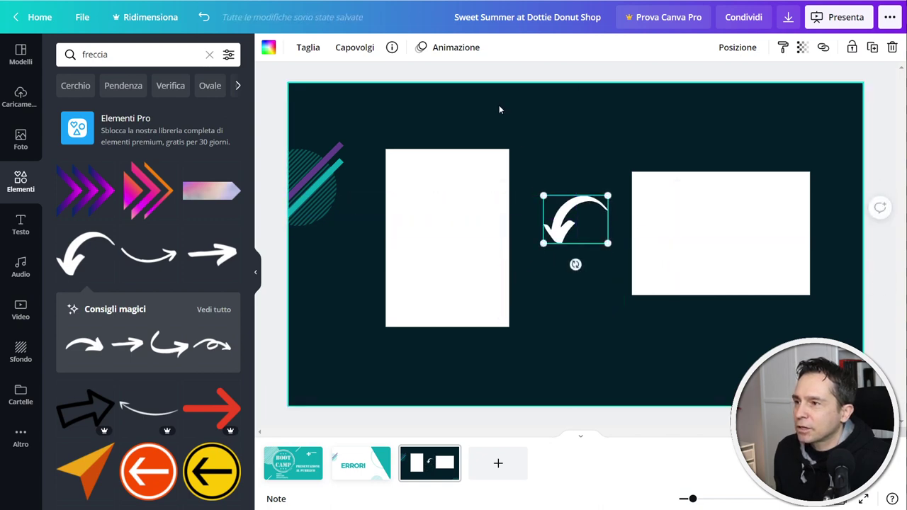
Flip the arrow horizontally, rotate it to -30° and position it midway between the two rectangles
{"action": "left_click", "coordinate": [353, 49]}
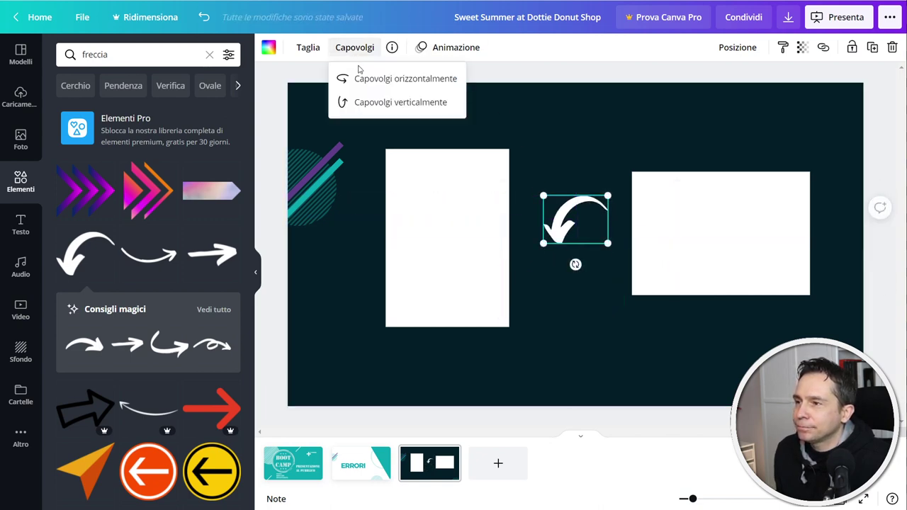
{"action": "left_click", "coordinate": [361, 79]}
{"action": "left_click", "coordinate": [622, 172]}
{"action": "left_click", "coordinate": [591, 228]}
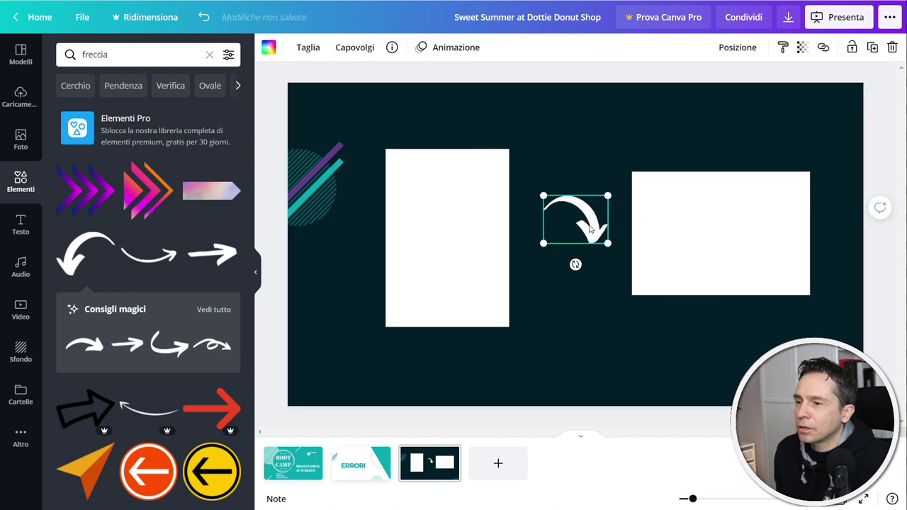
{"action": "left_click_drag", "start_coordinate": [576, 264], "coordinate": [601, 264]}
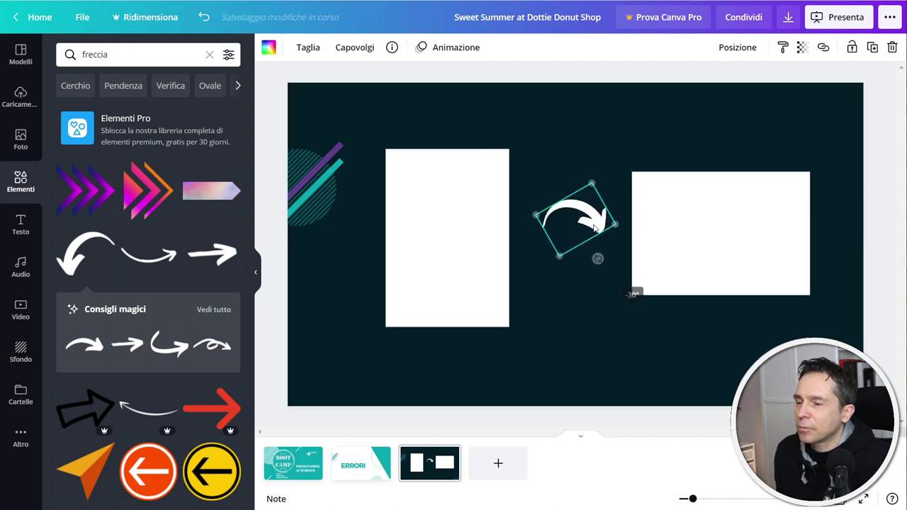
{"action": "left_click_drag", "start_coordinate": [584, 218], "coordinate": [573, 225]}
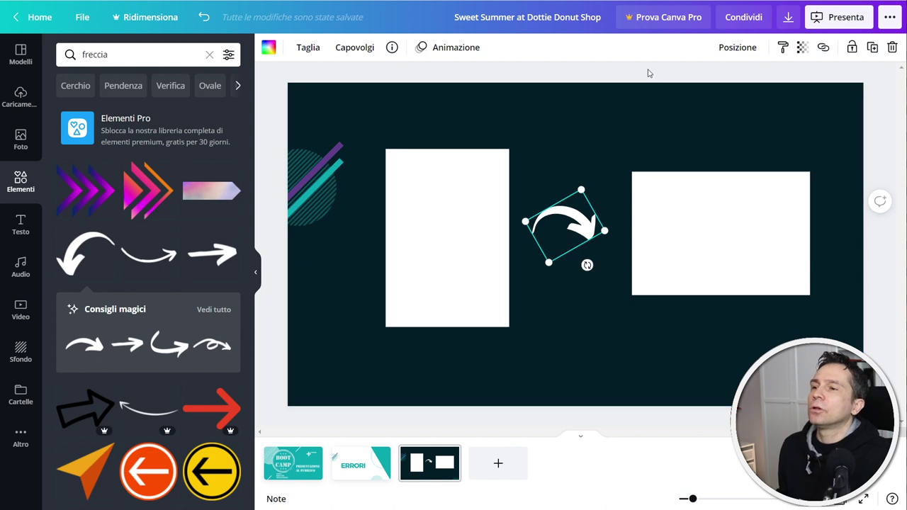
{"action": "left_click", "coordinate": [647, 73]}
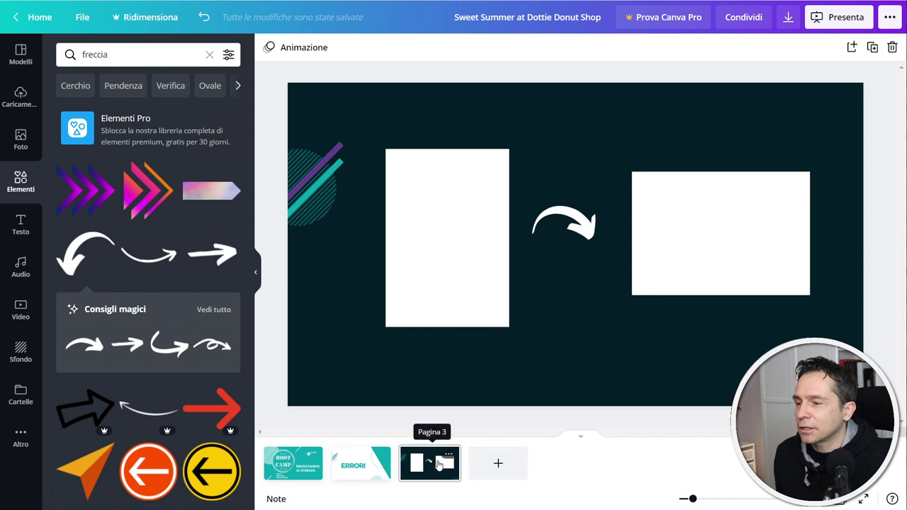
Duplicate page 3 and delete both white rectangles and the arrow from the copy
{"action": "left_click", "coordinate": [873, 47]}
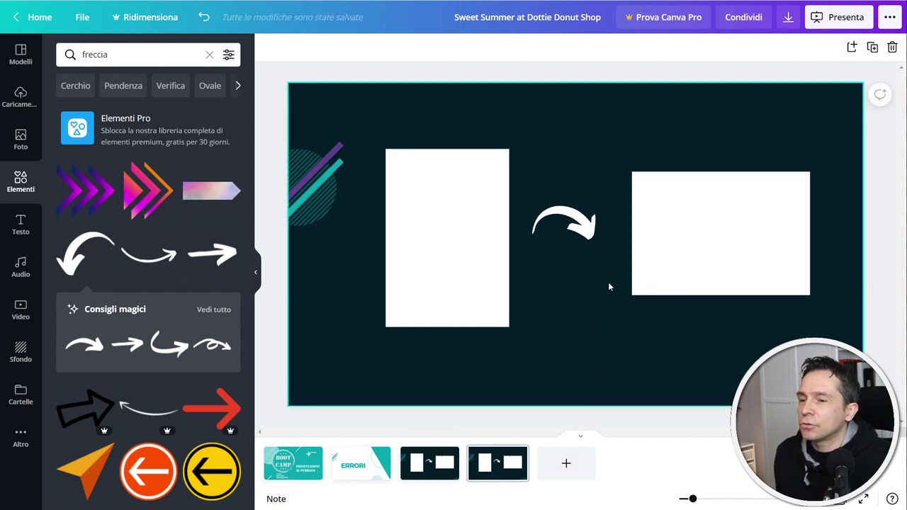
{"action": "left_click", "coordinate": [582, 437]}
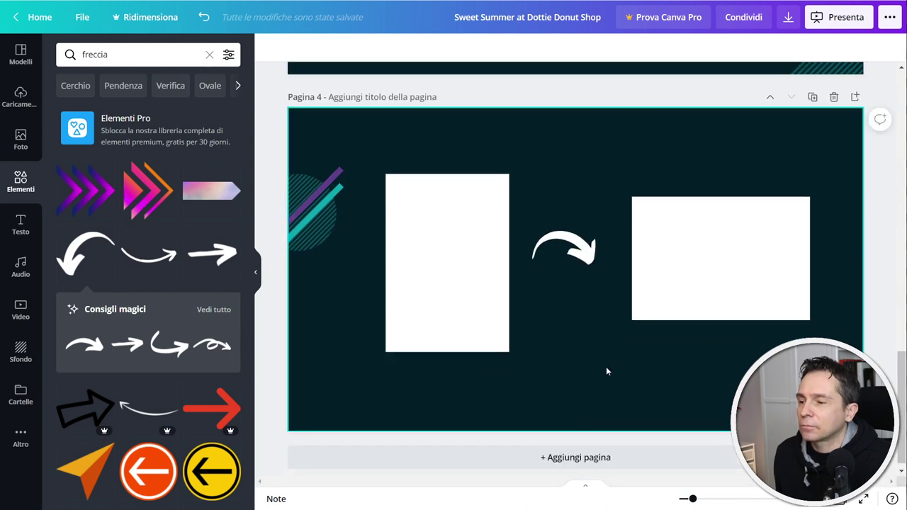
{"action": "left_click", "coordinate": [472, 299]}
{"action": "key", "text": "Delete"}
{"action": "left_click", "coordinate": [563, 250]}
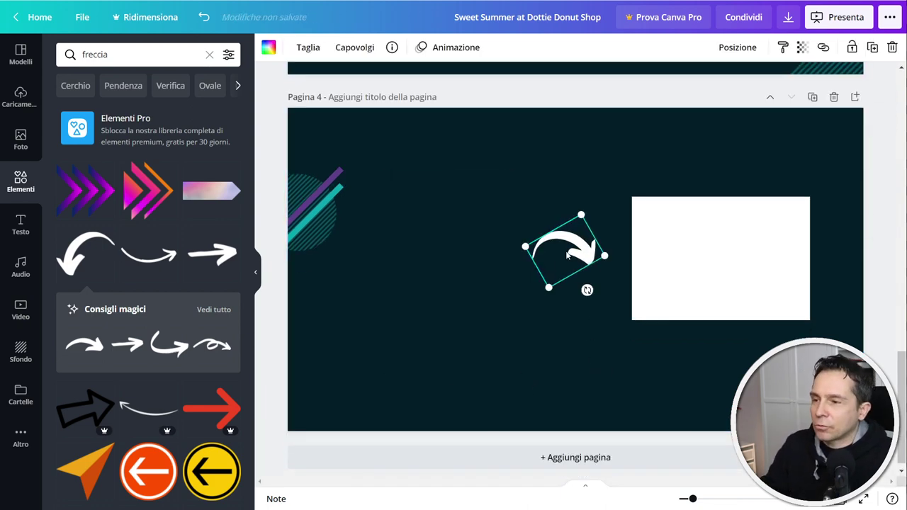
{"action": "key", "text": "Delete"}
{"action": "left_click", "coordinate": [794, 284]}
{"action": "key", "text": "Delete"}
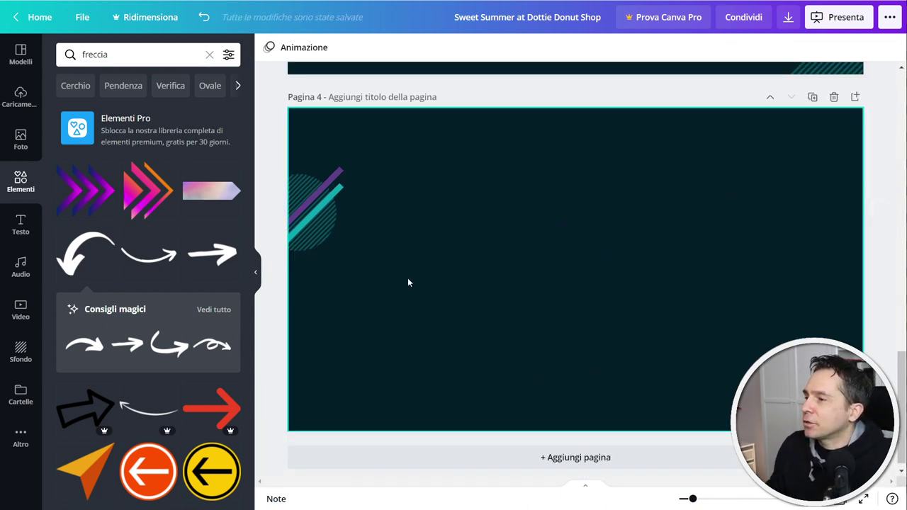
Add the body text "Tipi di errori" in Montserrat Classic and move it to the upper centre of page 4
{"action": "left_click", "coordinate": [16, 237]}
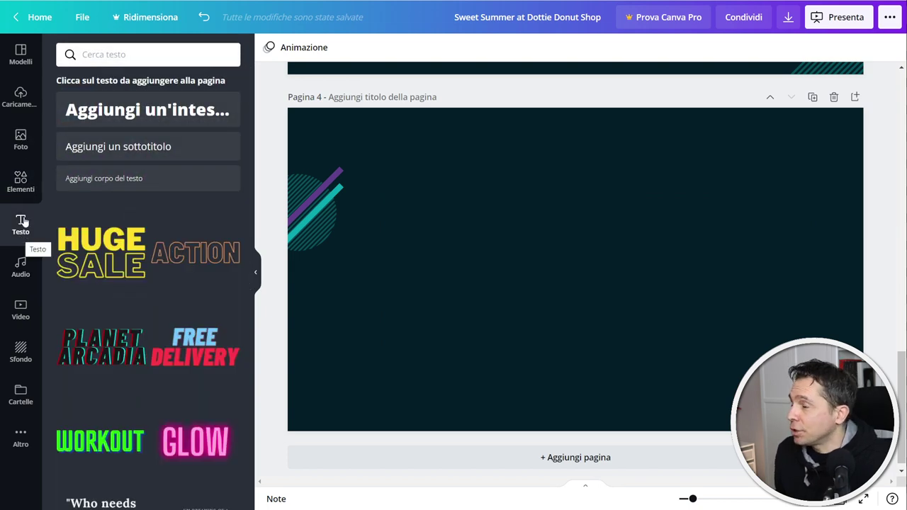
{"action": "left_click", "coordinate": [92, 186]}
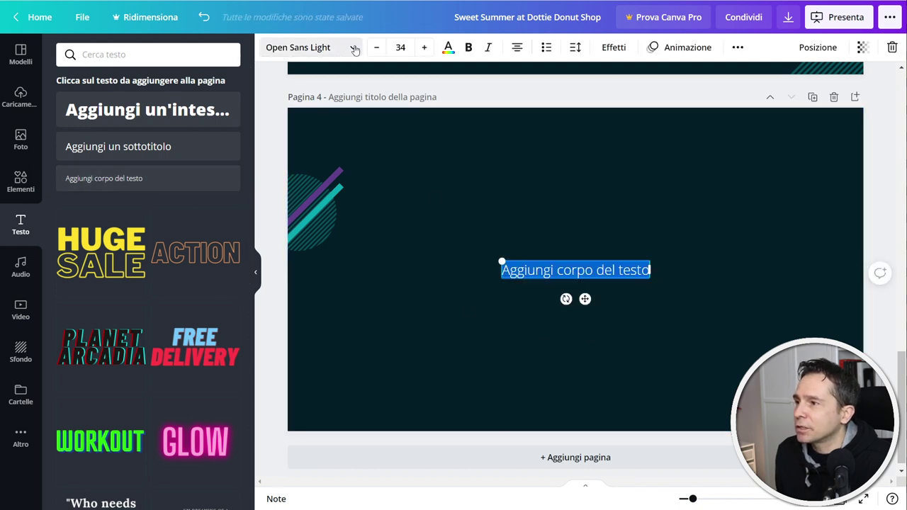
{"action": "left_click", "coordinate": [353, 47]}
{"action": "left_click", "coordinate": [98, 83]}
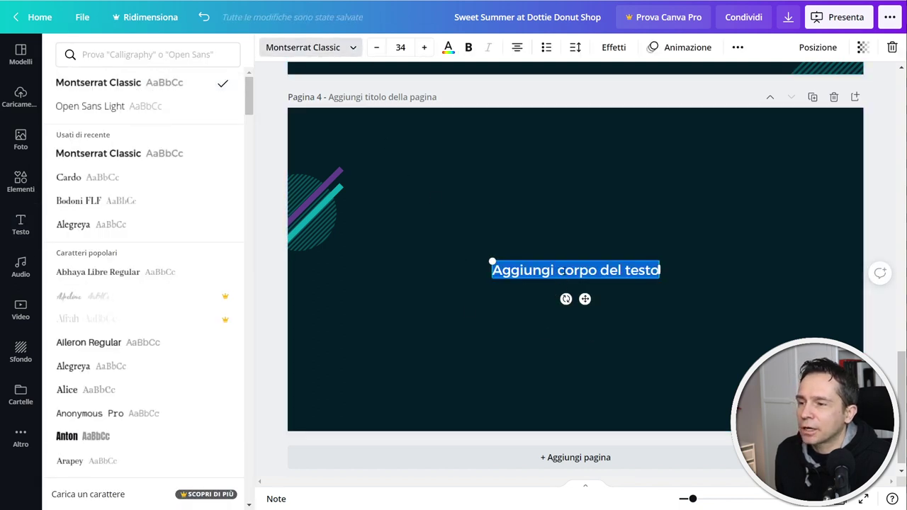
{"action": "type", "text": "Tipi di e"}
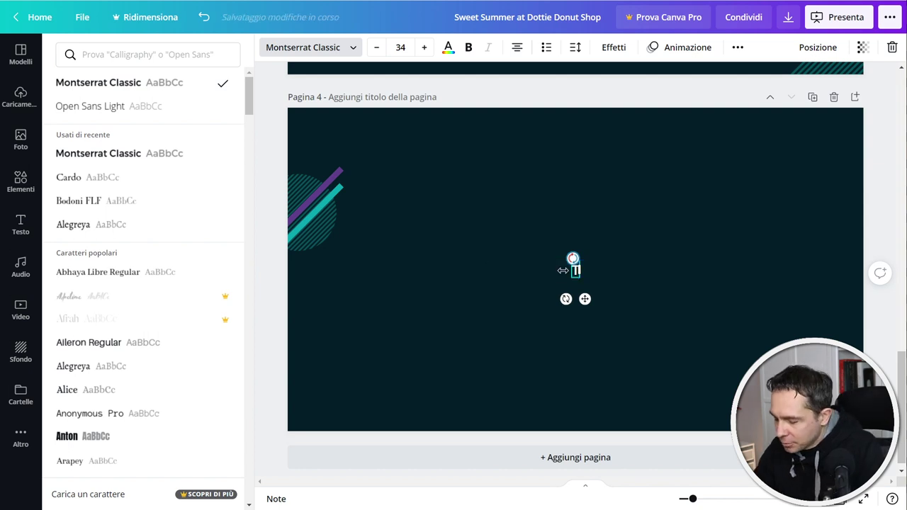
{"action": "type", "text": "rrori"}
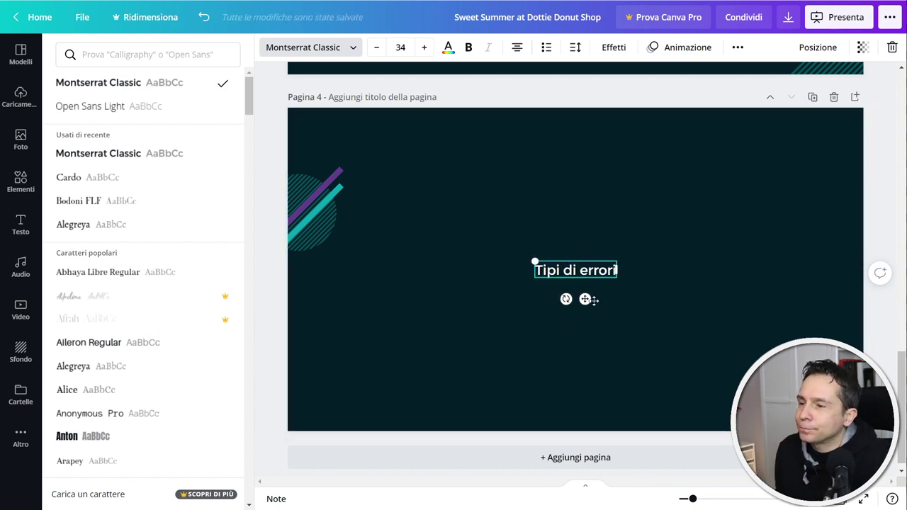
{"action": "left_click_drag", "start_coordinate": [578, 279], "coordinate": [583, 192]}
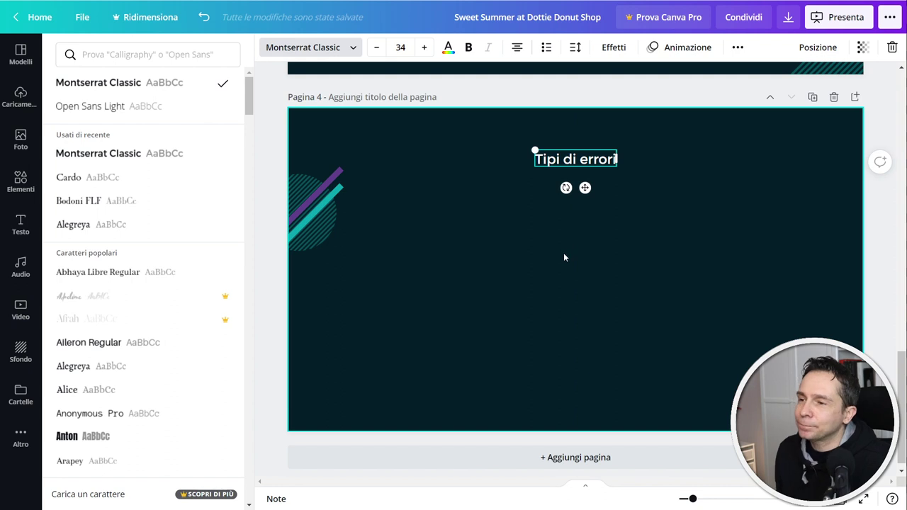
Place a copy of the "Tipi di errori" text directly below it and change its wording to "Errore 1"
{"action": "key", "text": "Escape"}
{"action": "left_click_drag", "start_coordinate": [585, 188], "coordinate": [586, 234]}
{"action": "double_click", "coordinate": [602, 197]}
{"action": "key", "text": "ctrl+a"}
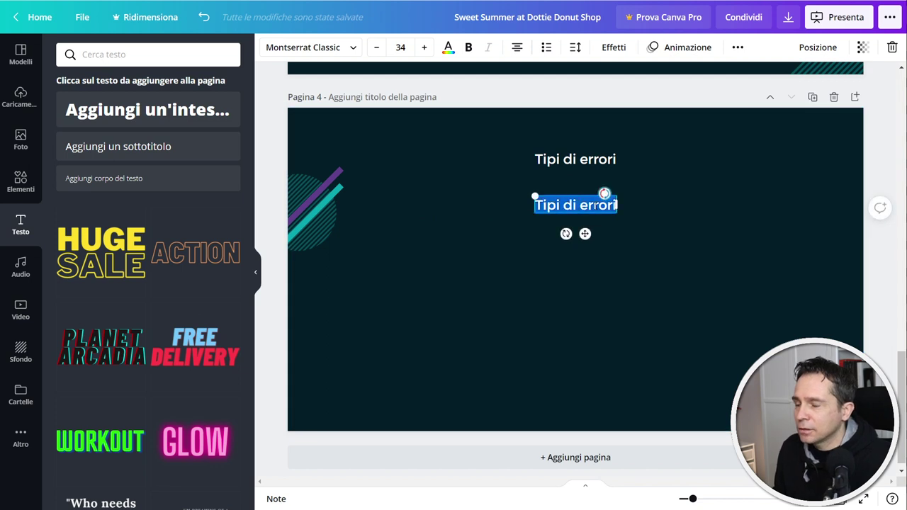
{"action": "type", "text": "Errore 1"}
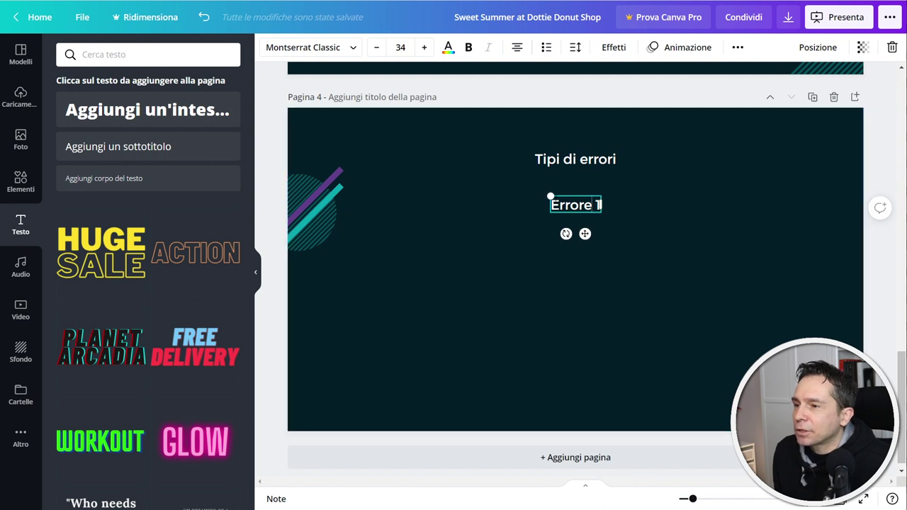
Set the "Errore 1" text to size 48 and centre it under the heading
{"action": "left_click_drag", "start_coordinate": [539, 195], "coordinate": [522, 189]}
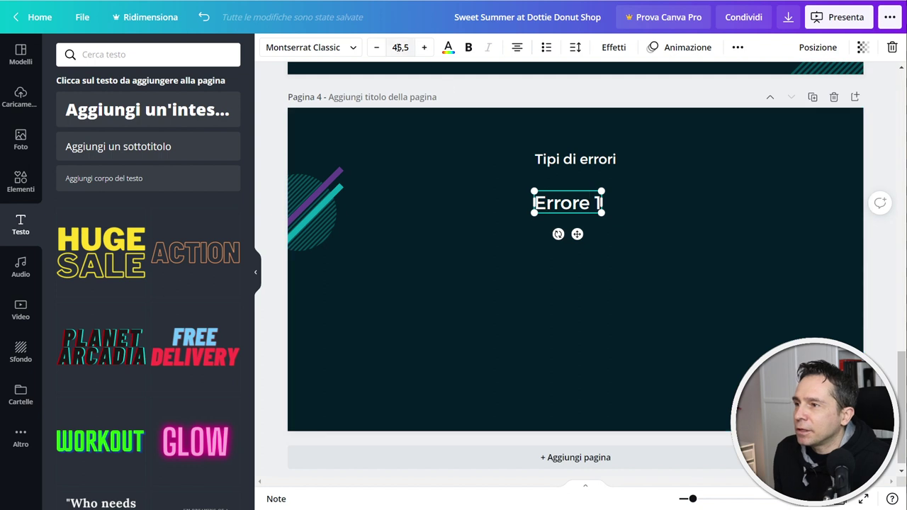
{"action": "left_click", "coordinate": [400, 47]}
{"action": "scroll", "coordinate": [399, 316], "scroll_direction": "down", "scroll_amount": 2}
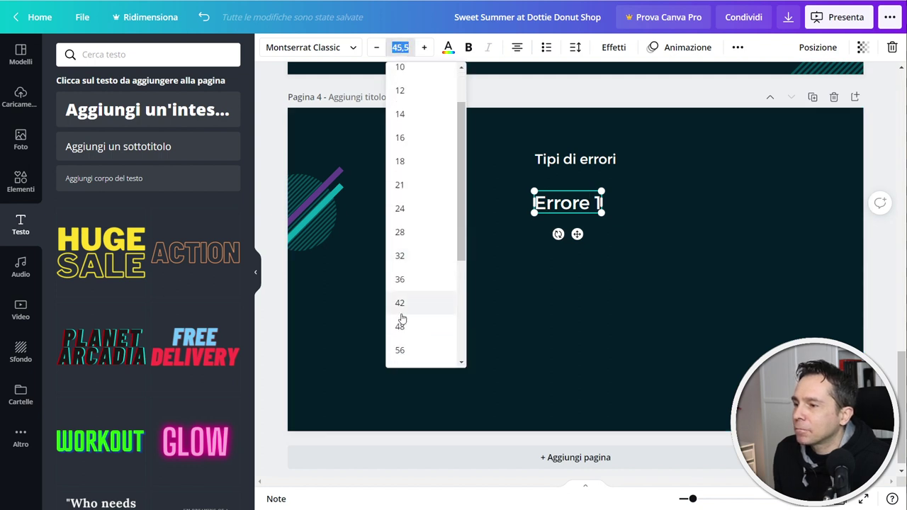
{"action": "left_click", "coordinate": [402, 321]}
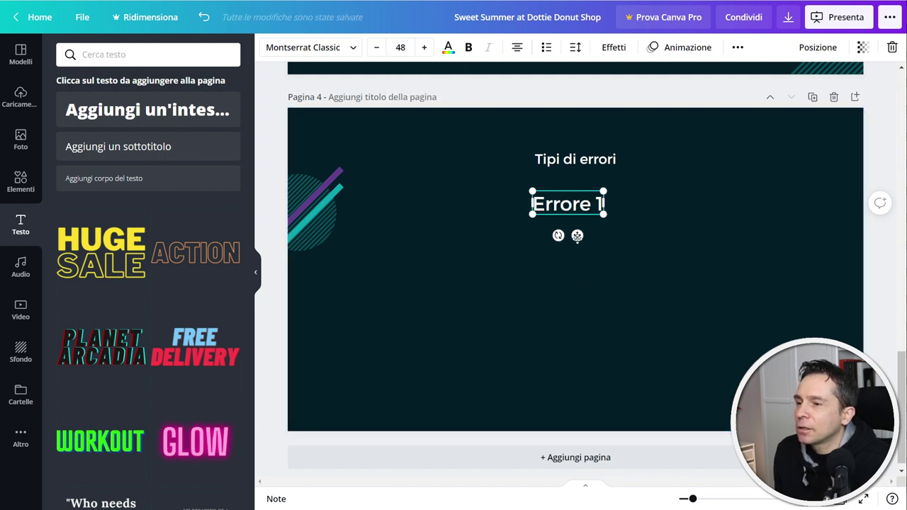
{"action": "left_click_drag", "start_coordinate": [577, 235], "coordinate": [586, 234]}
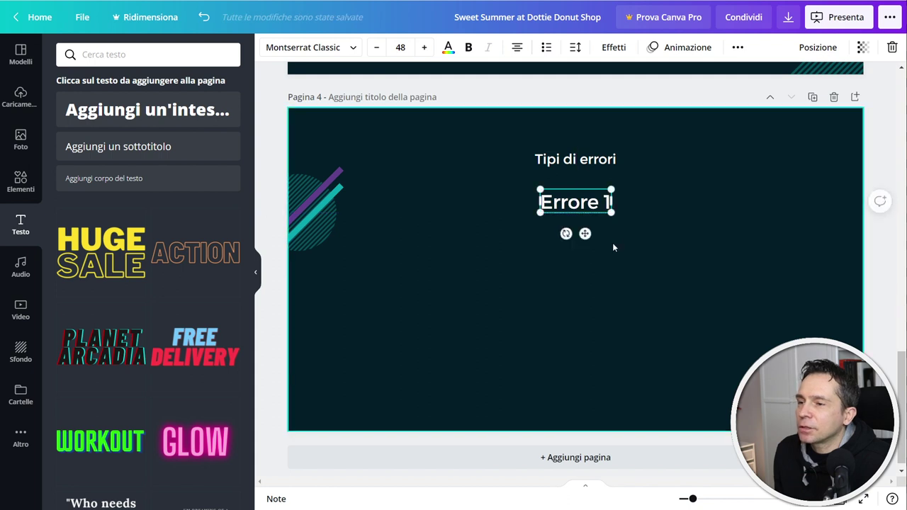
Place a copy of "Errore 1" below it and change its wording to "Errore 2"
{"action": "left_click", "coordinate": [586, 229]}
{"action": "left_click", "coordinate": [586, 234]}
{"action": "left_click_drag", "start_coordinate": [585, 234], "coordinate": [584, 279]}
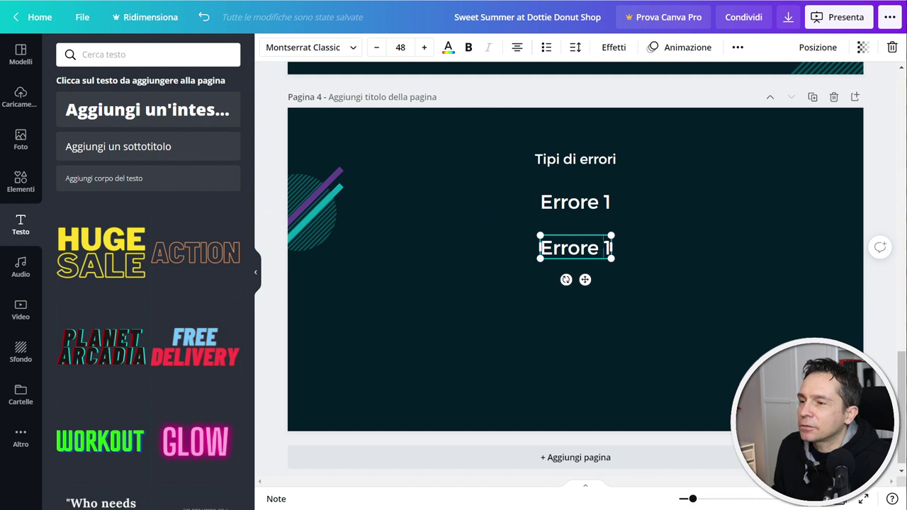
{"action": "key", "text": "BackSpace"}
{"action": "type", "text": "2"}
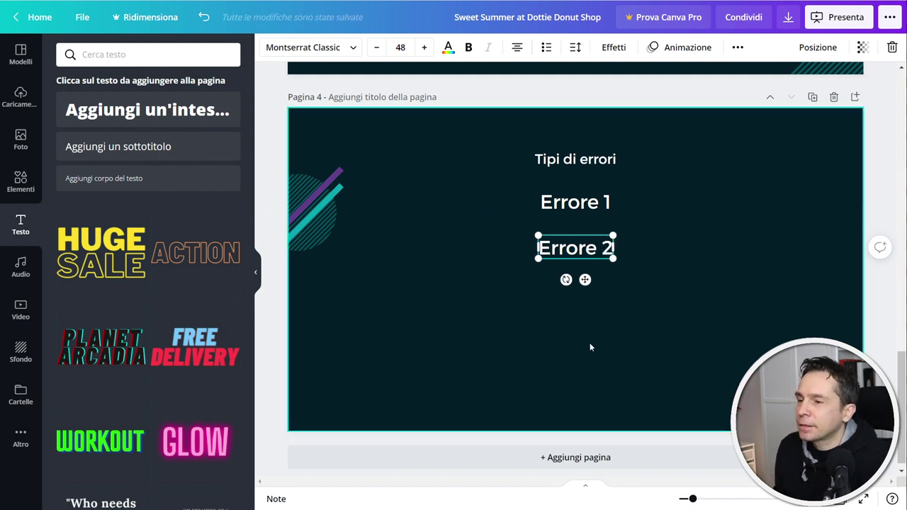
Place a copy of "Errore 2" below it and change its wording to "Errore 3"
{"action": "left_click", "coordinate": [589, 283]}
{"action": "left_click", "coordinate": [586, 251]}
{"action": "left_click_drag", "start_coordinate": [585, 280], "coordinate": [585, 329]}
{"action": "double_click", "coordinate": [611, 296]}
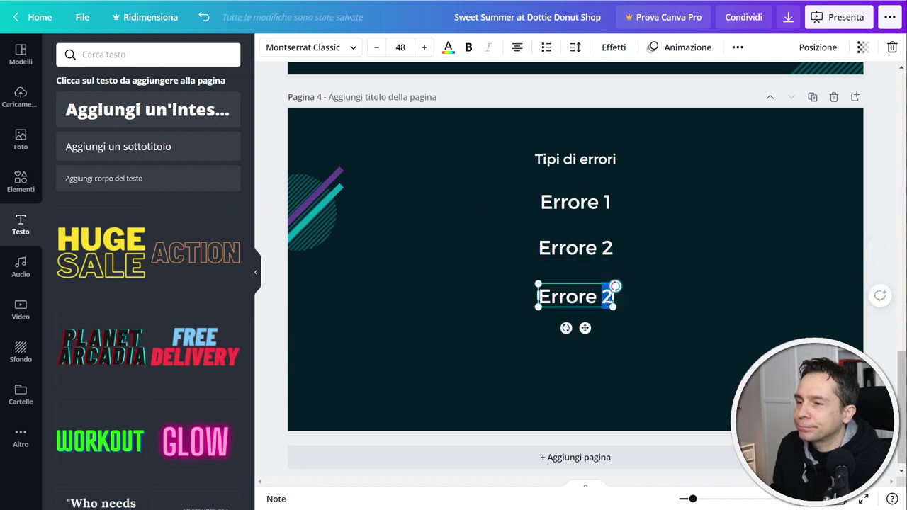
{"action": "type", "text": "3"}
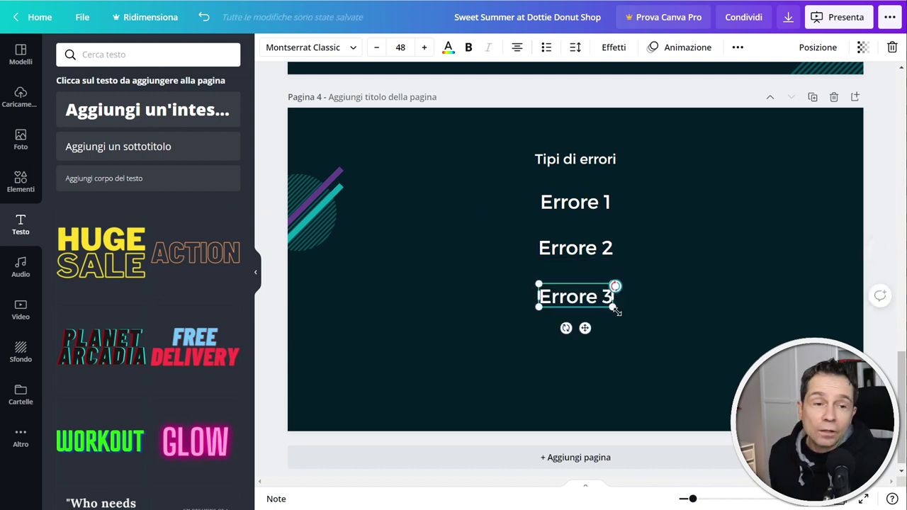
{"action": "left_click", "coordinate": [575, 357]}
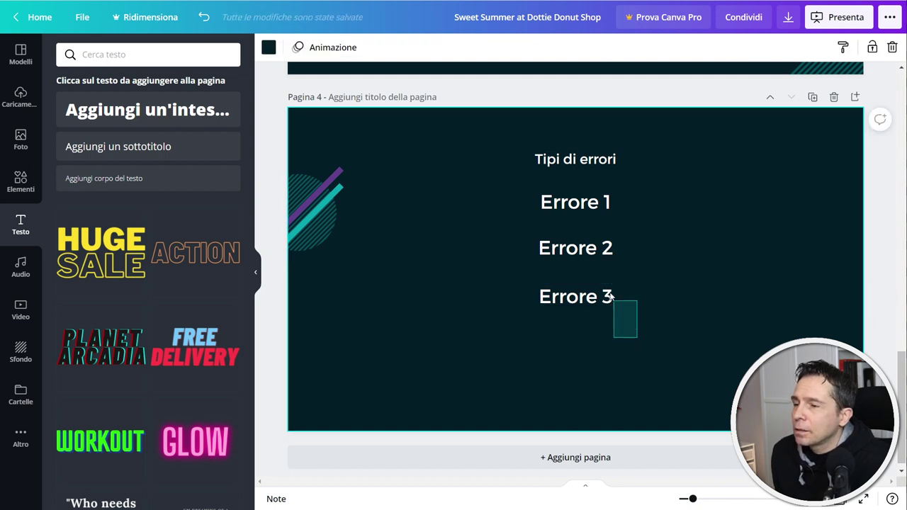